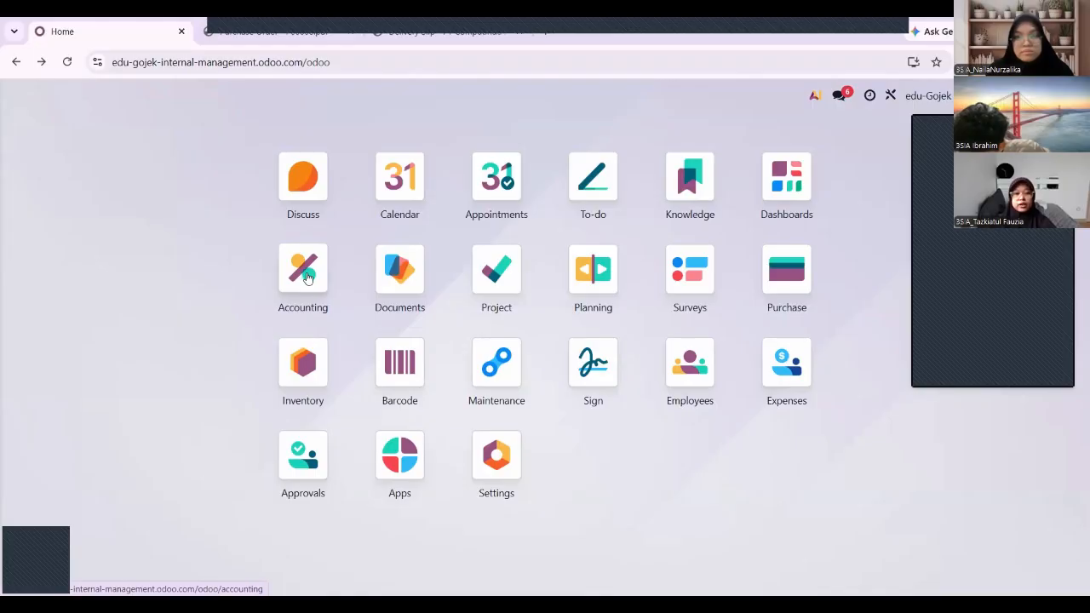
Open the Accounting Chart of Accounts and scroll through the accounts from Kas and Bank onward.
left_click(307, 277)
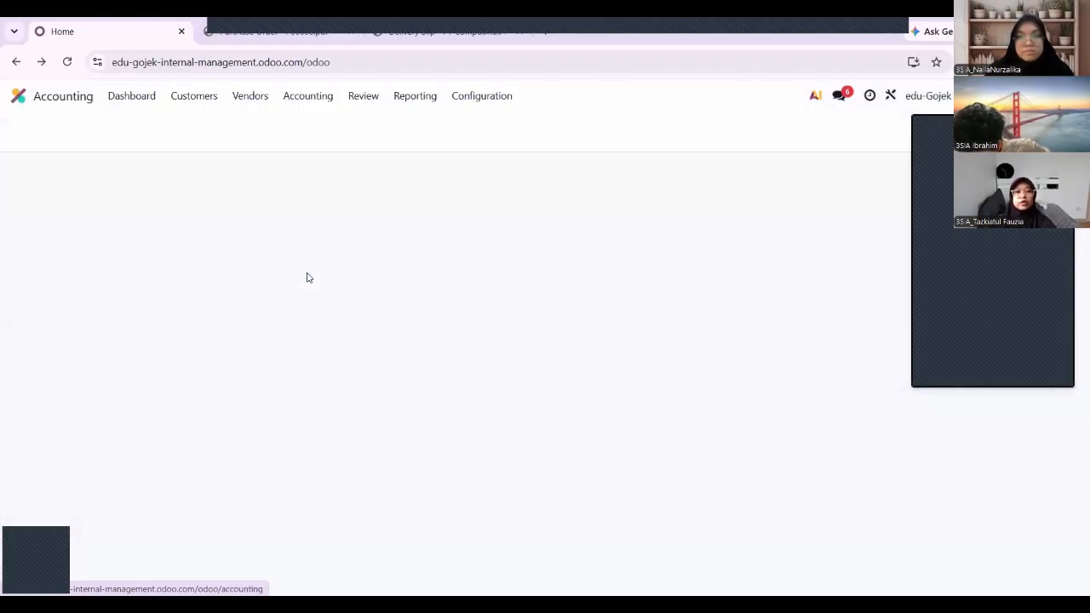
left_click(482, 97)
left_click(494, 172)
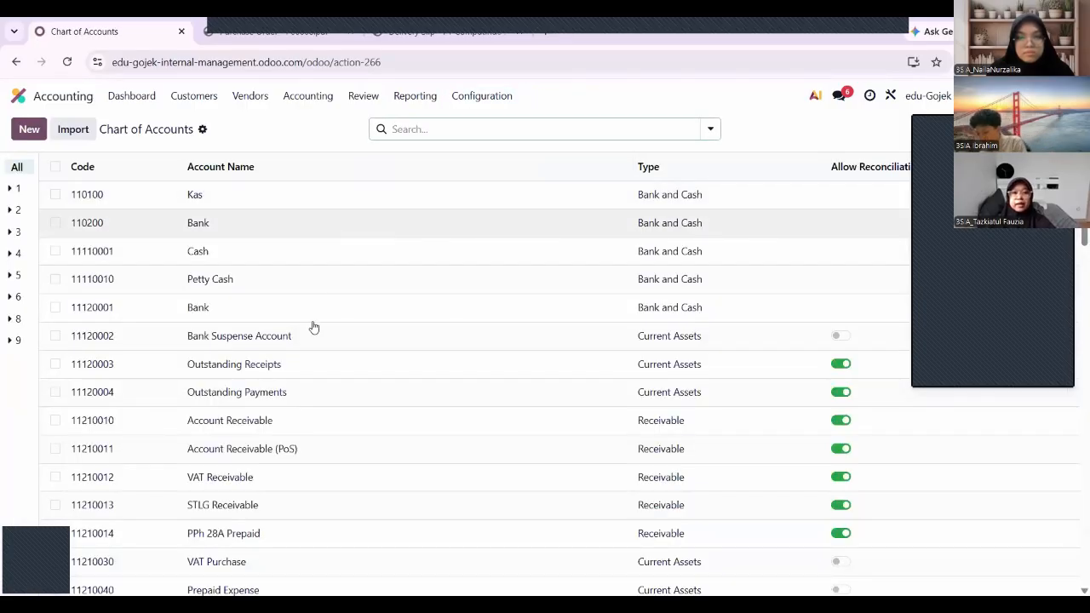
scroll(327, 379, "down", 5)
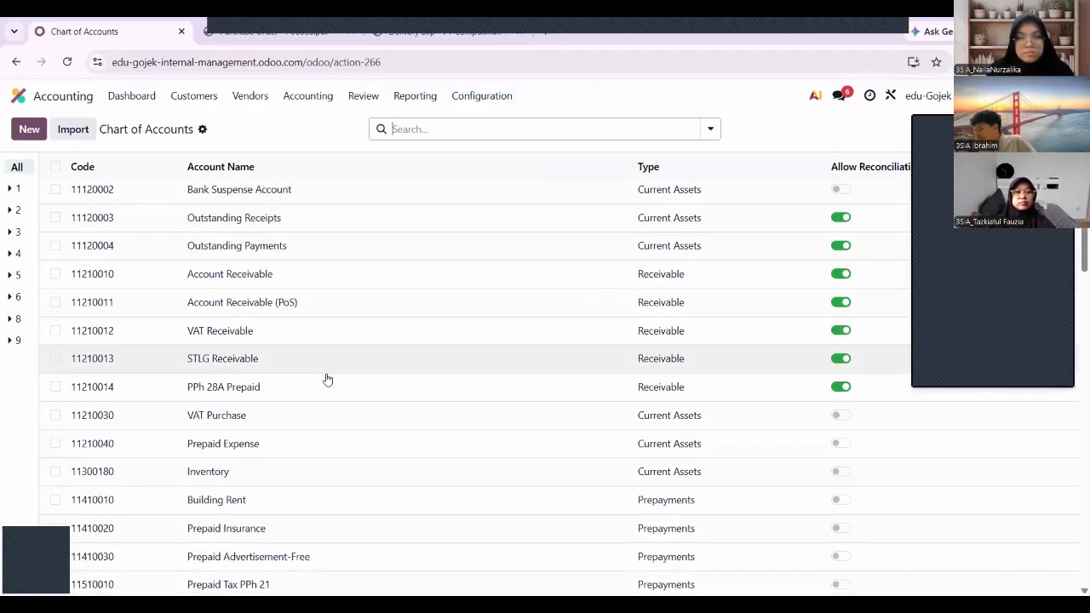
scroll(327, 379, "down", 3)
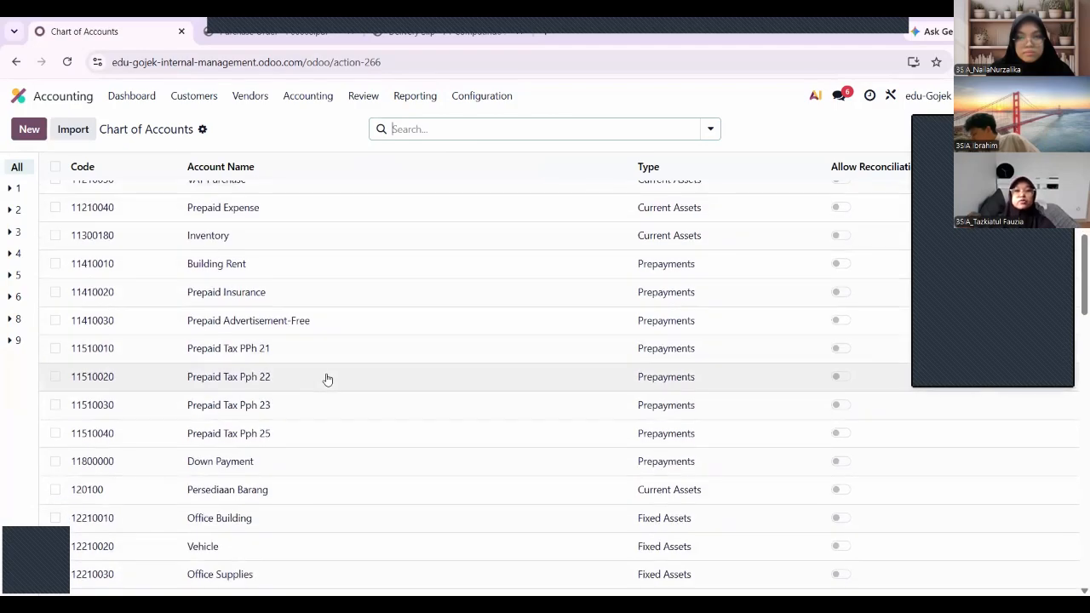
scroll(327, 379, "up", 9)
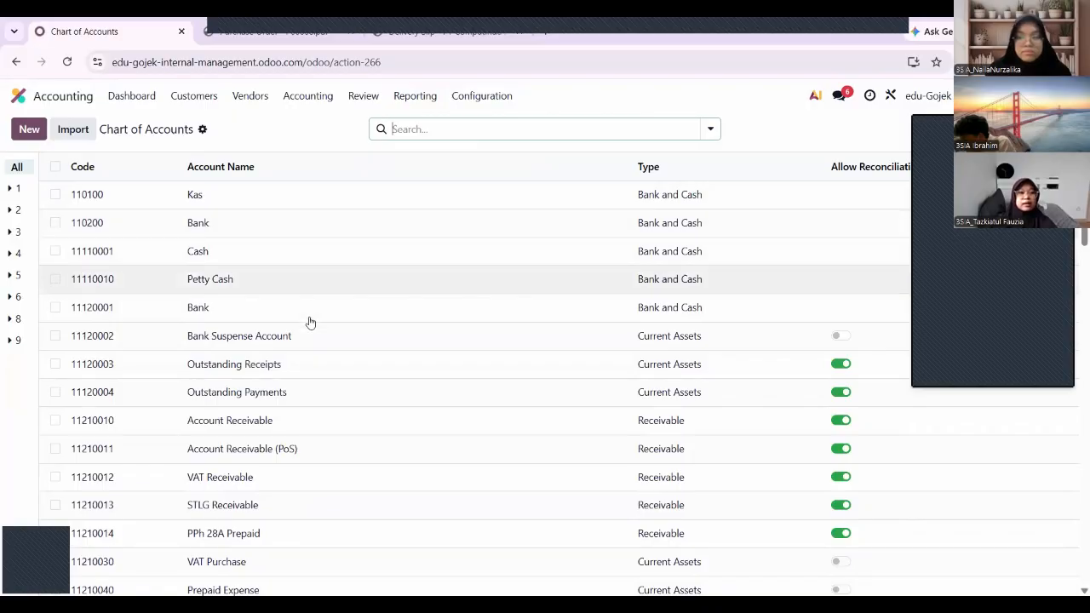
scroll(310, 320, "down", 12)
scroll(310, 321, "down", 20)
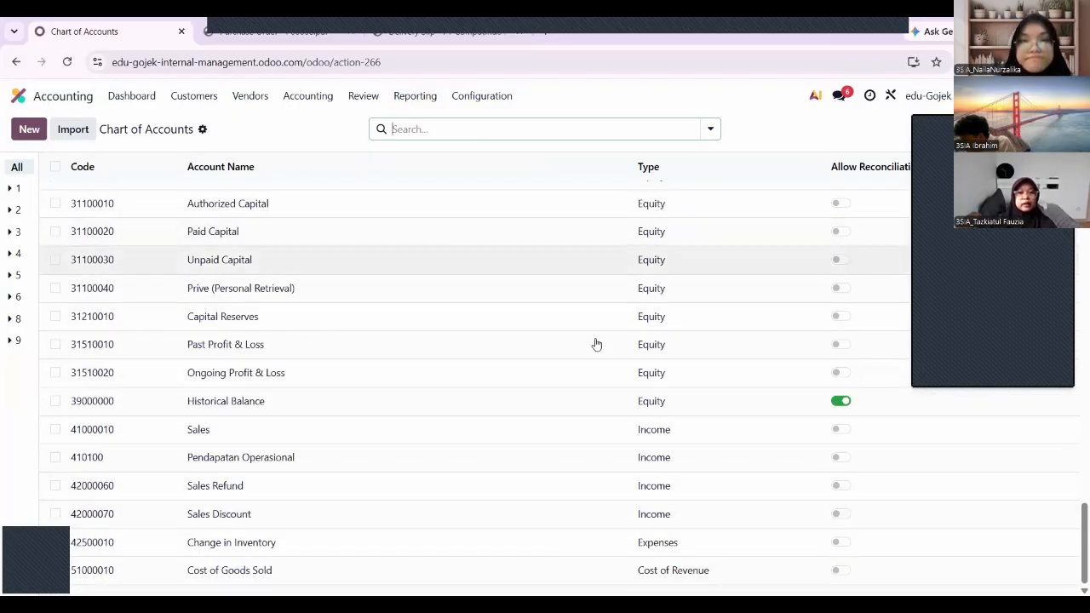
scroll(529, 369, "up", 8)
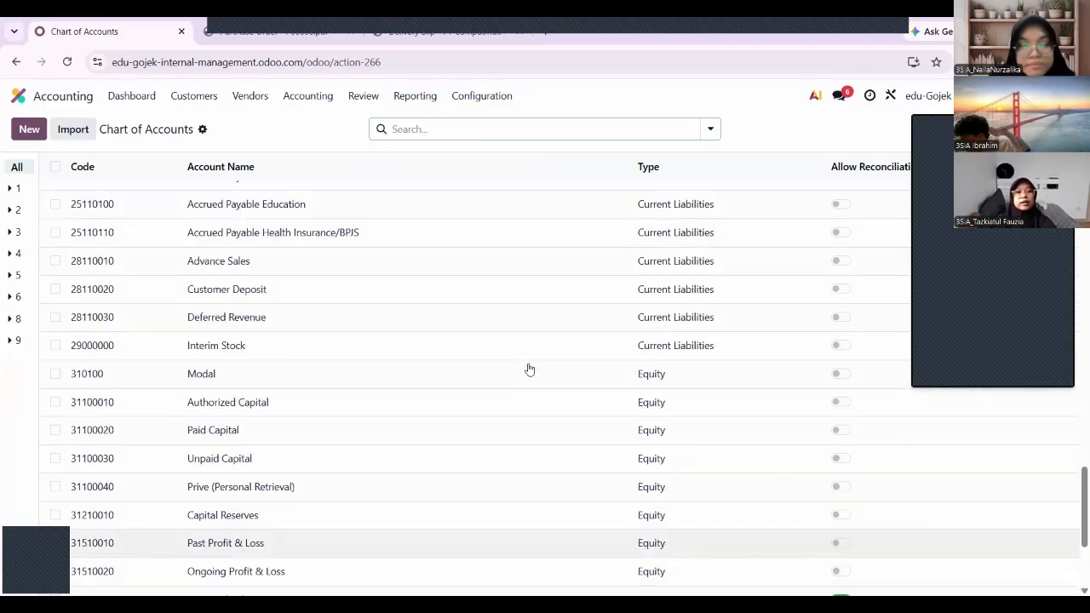
scroll(529, 369, "up", 10)
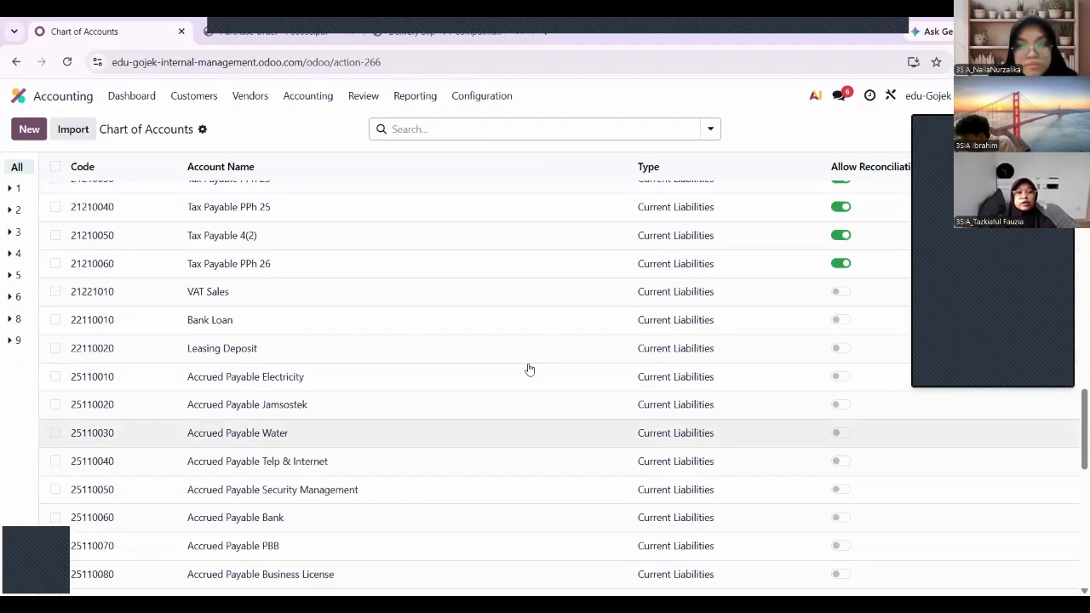
scroll(528, 369, "up", 6)
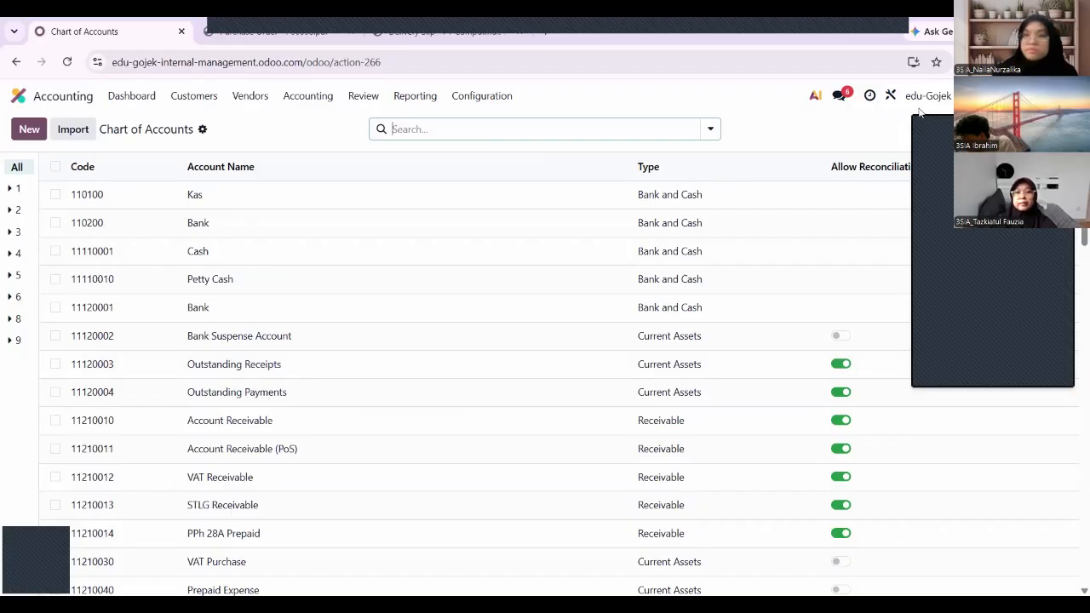
Leave the Chart of Accounts and view the vendor list in the Purchase app.
left_click(70, 93)
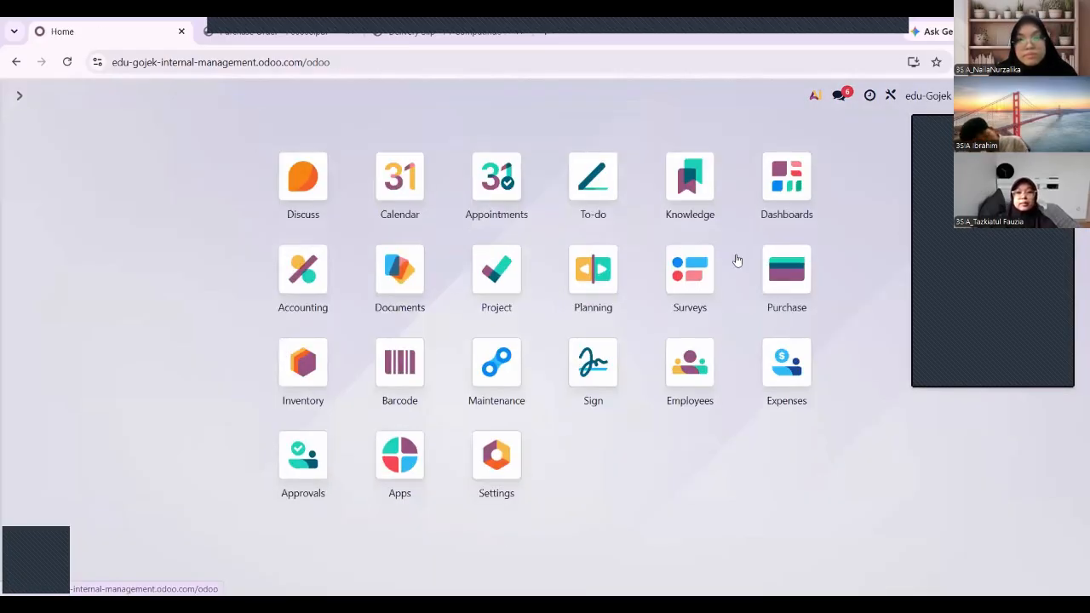
left_click(776, 271)
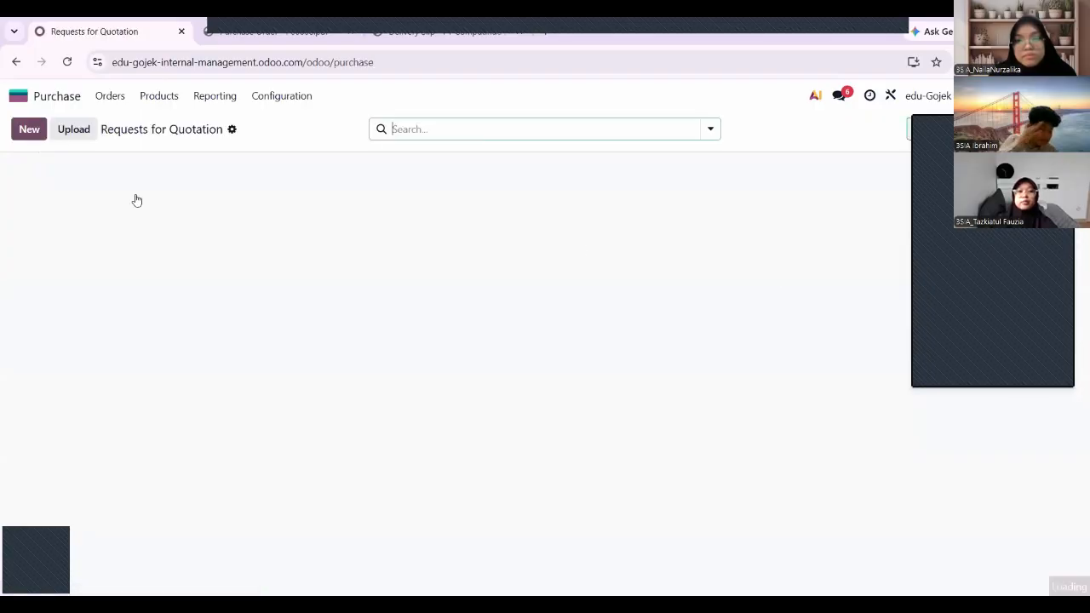
left_click(112, 97)
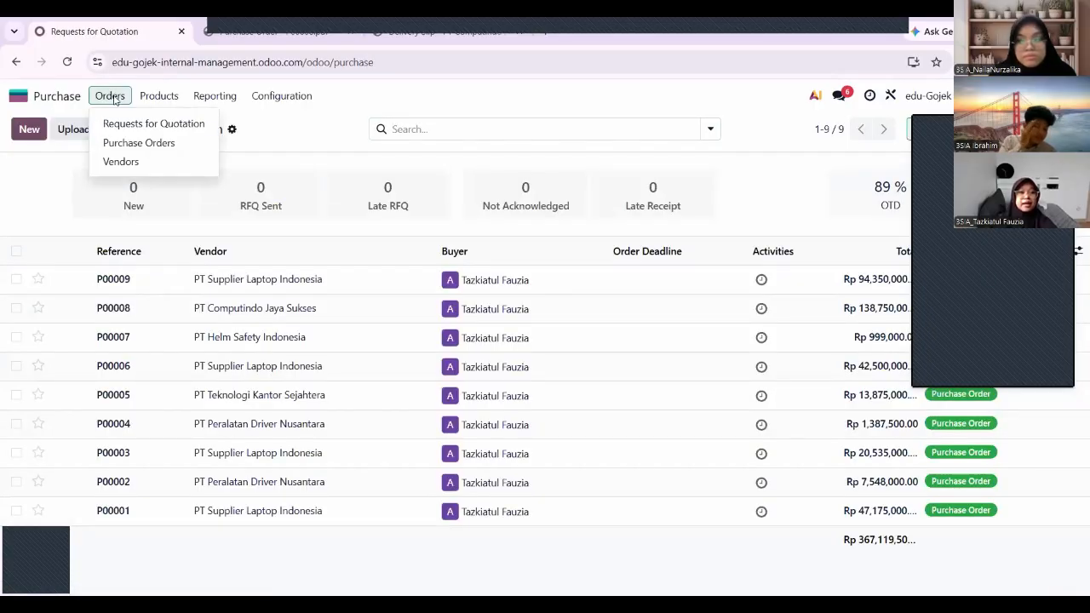
left_click(119, 163)
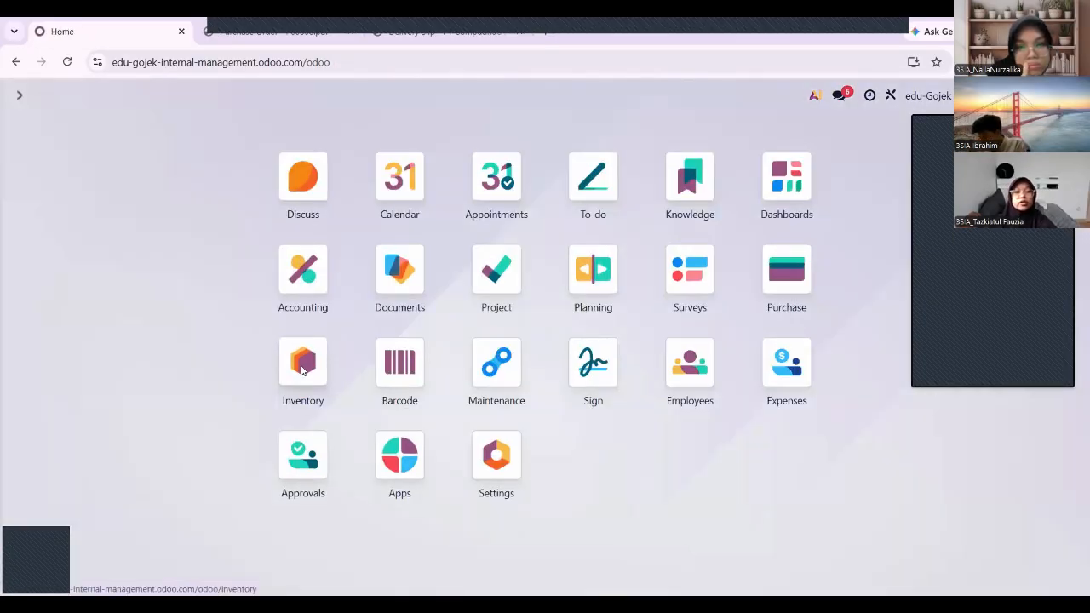
left_click(300, 370)
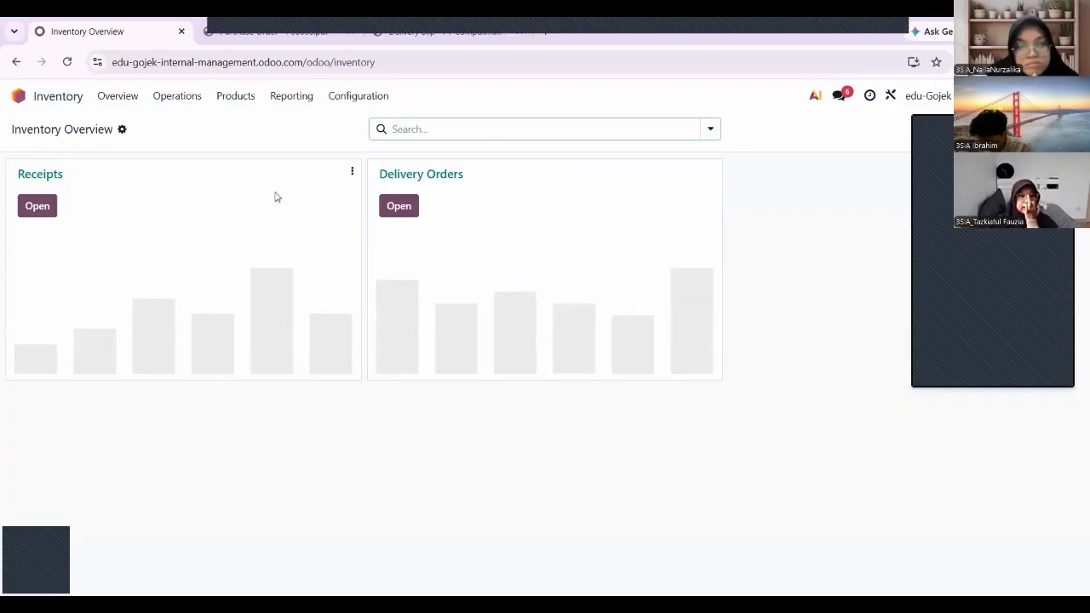
left_click(236, 96)
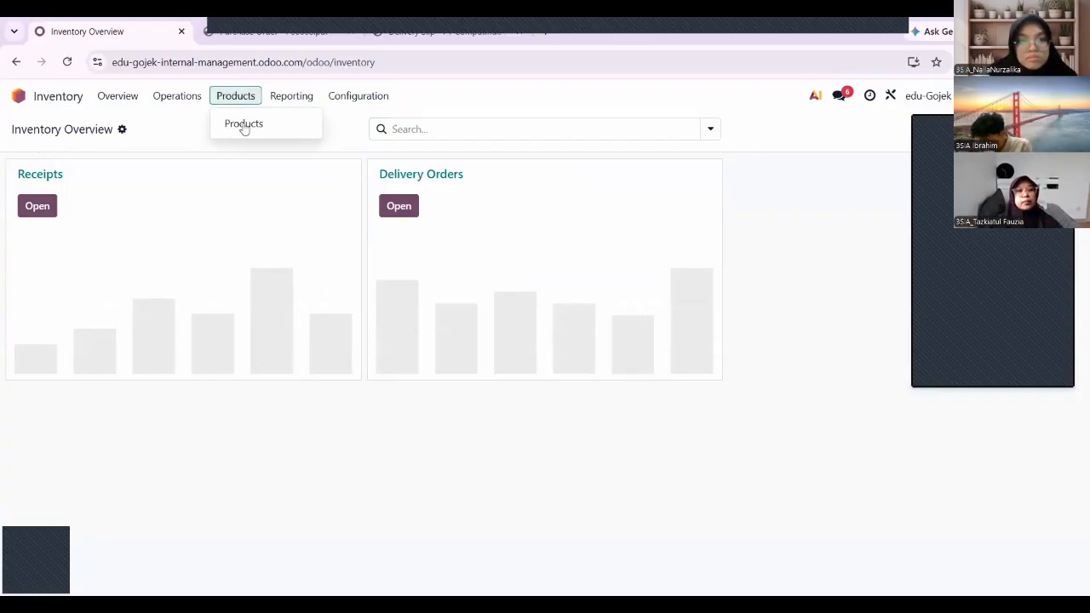
left_click(244, 125)
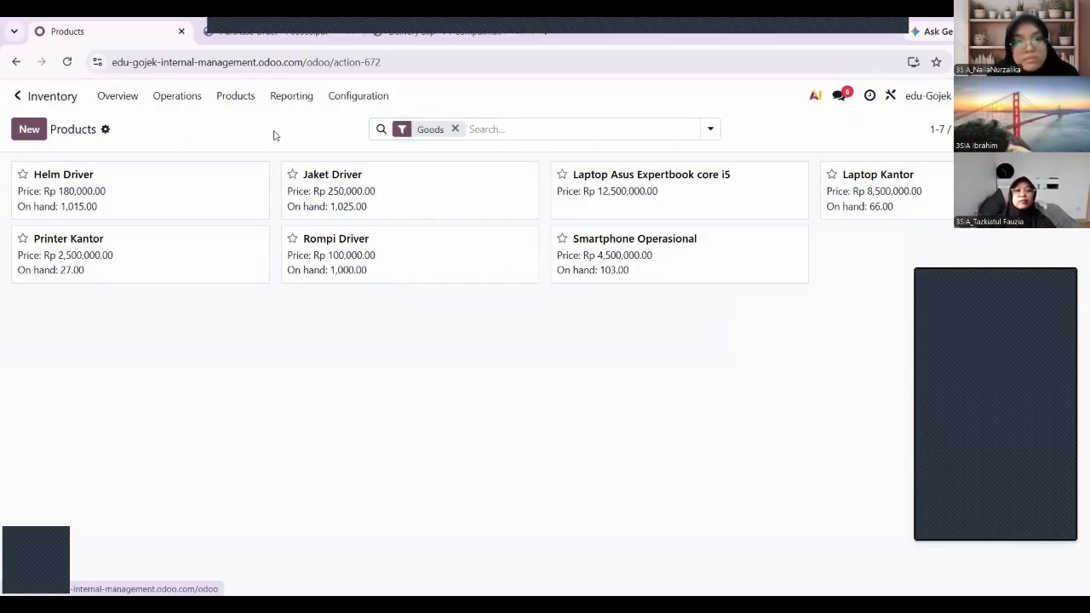
left_click(19, 95)
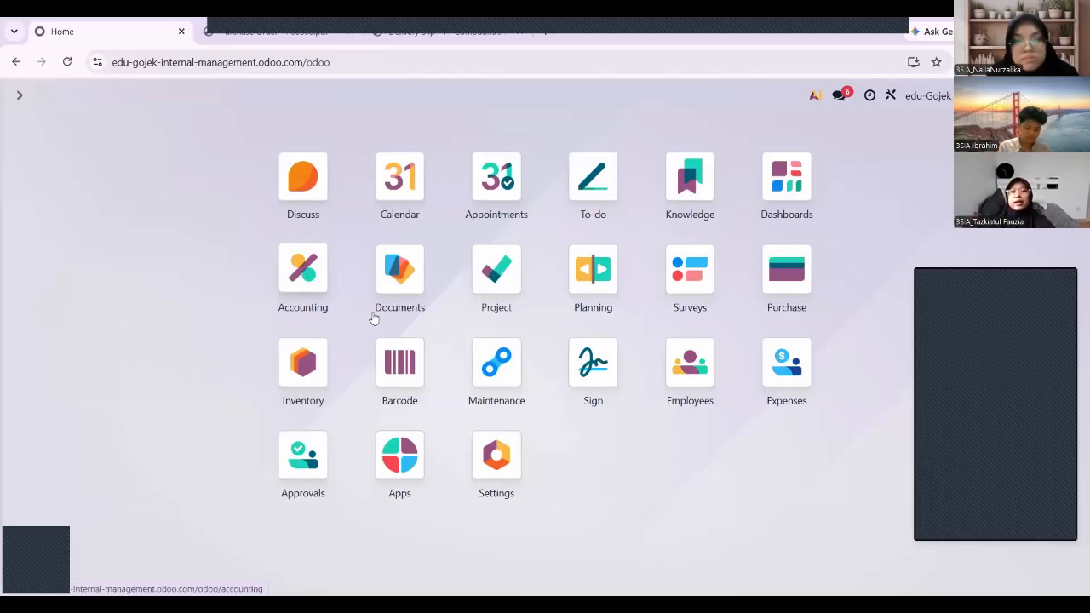
Draft an RFQ from PT Konveksi Jaket Nusantara with one Rompi Driver line, then return home.
left_click(788, 270)
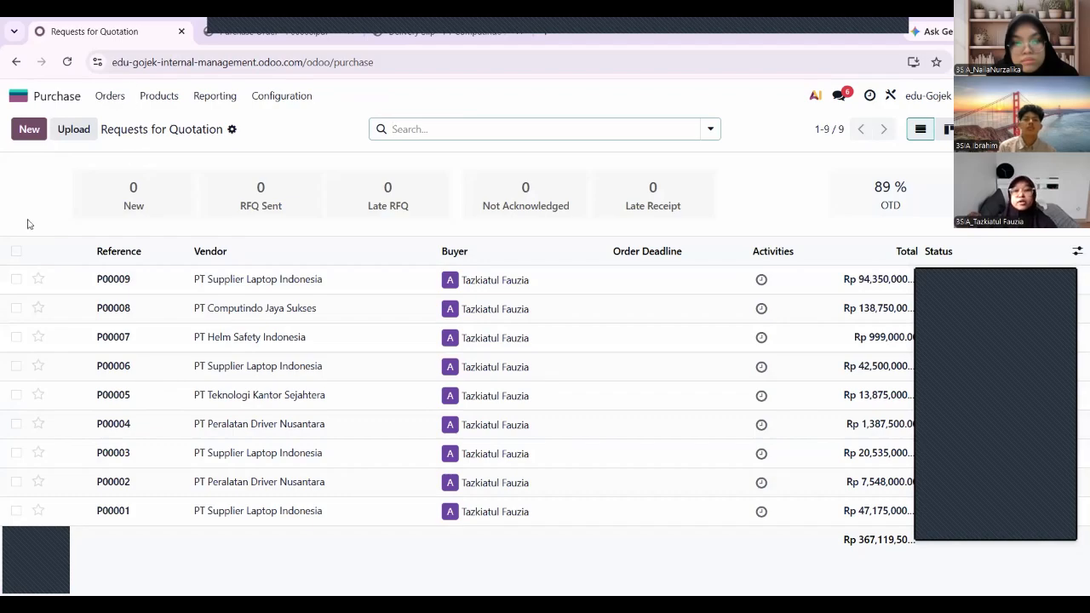
left_click(30, 135)
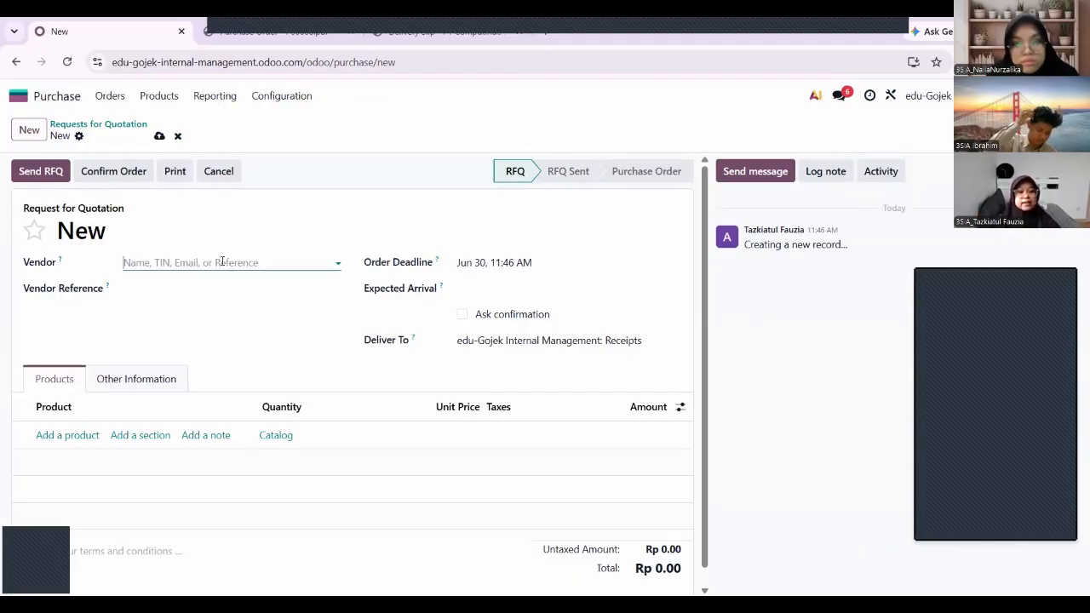
type("PT")
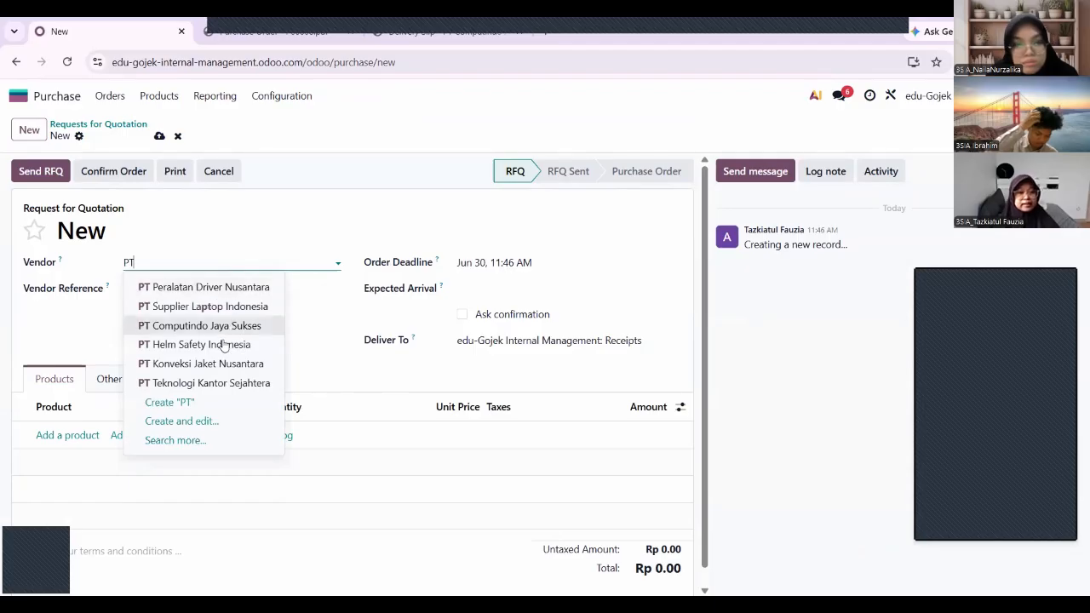
left_click(220, 363)
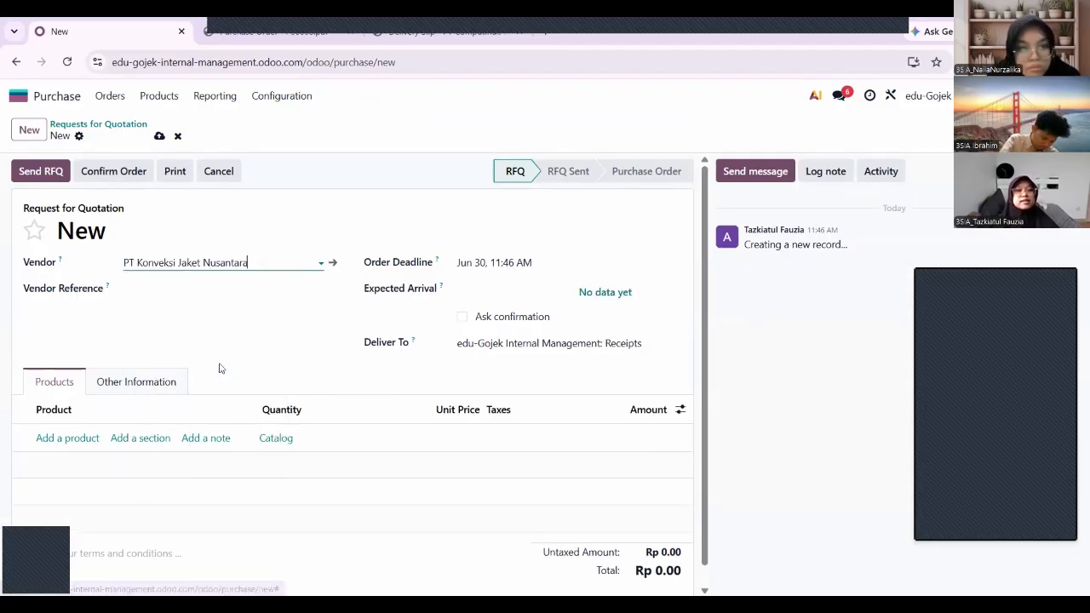
left_click(76, 438)
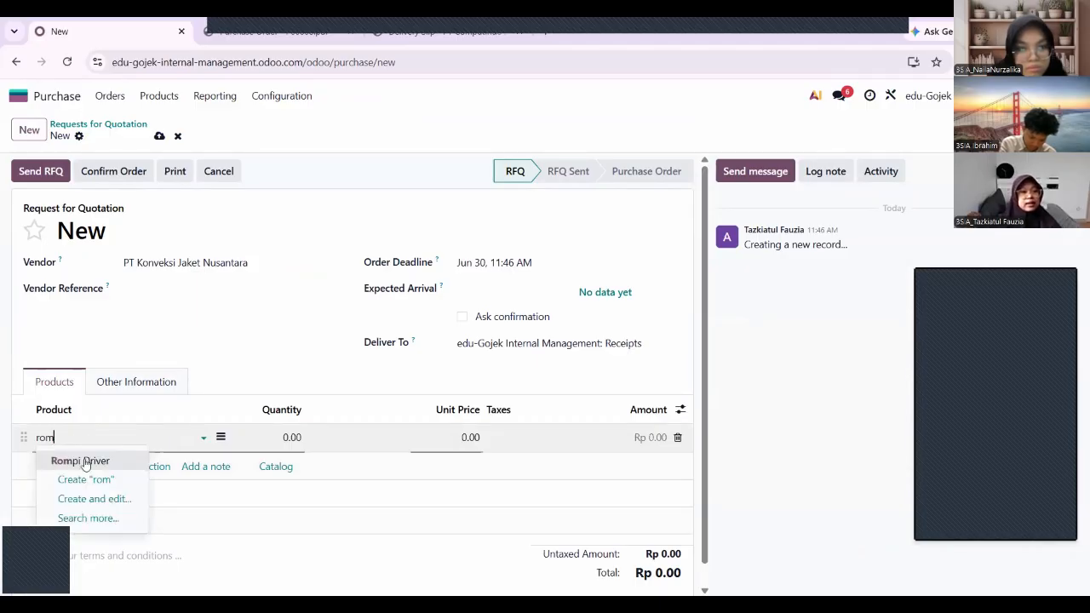
left_click(84, 462)
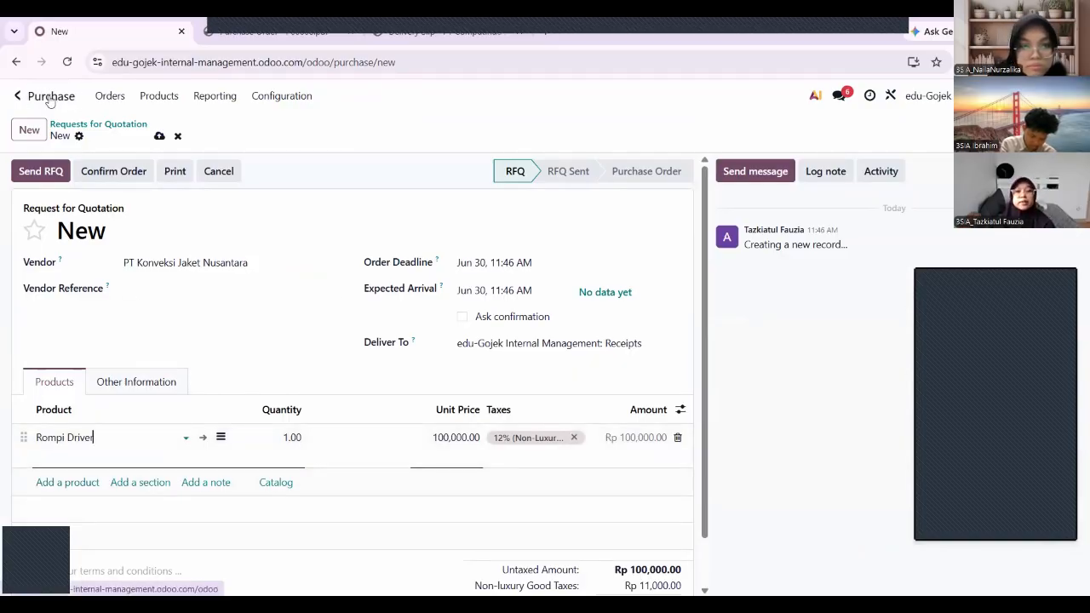
left_click(51, 97)
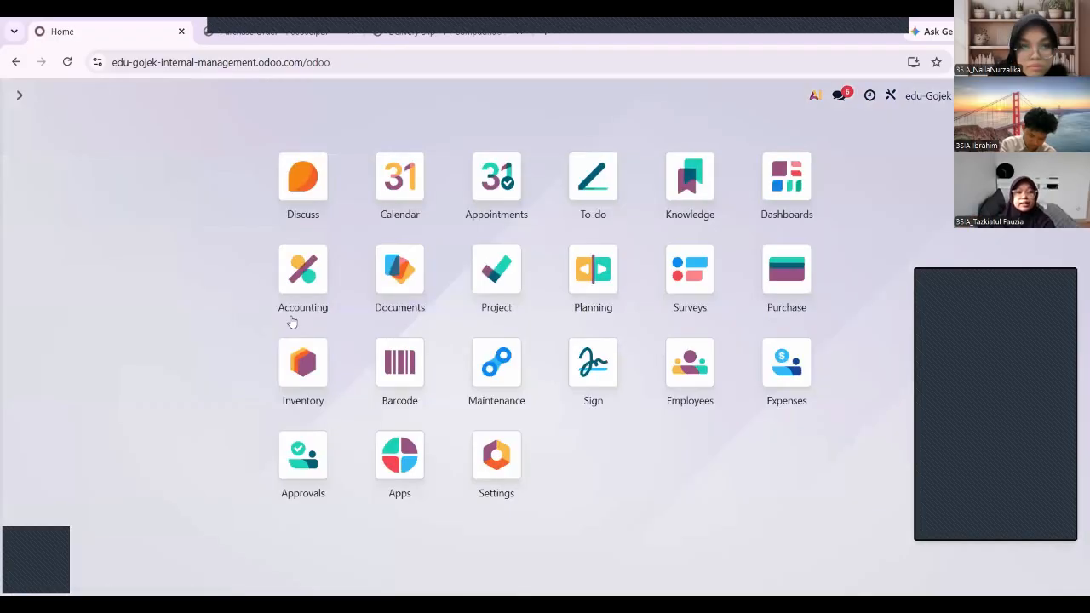
Open the Inventory app's Products list.
left_click(312, 368)
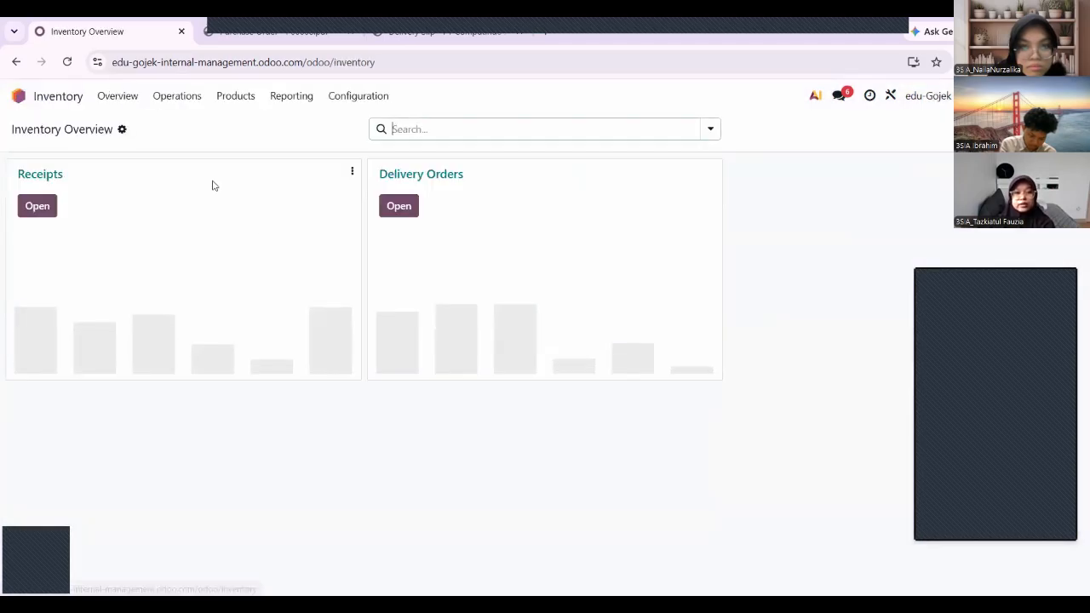
left_click(235, 97)
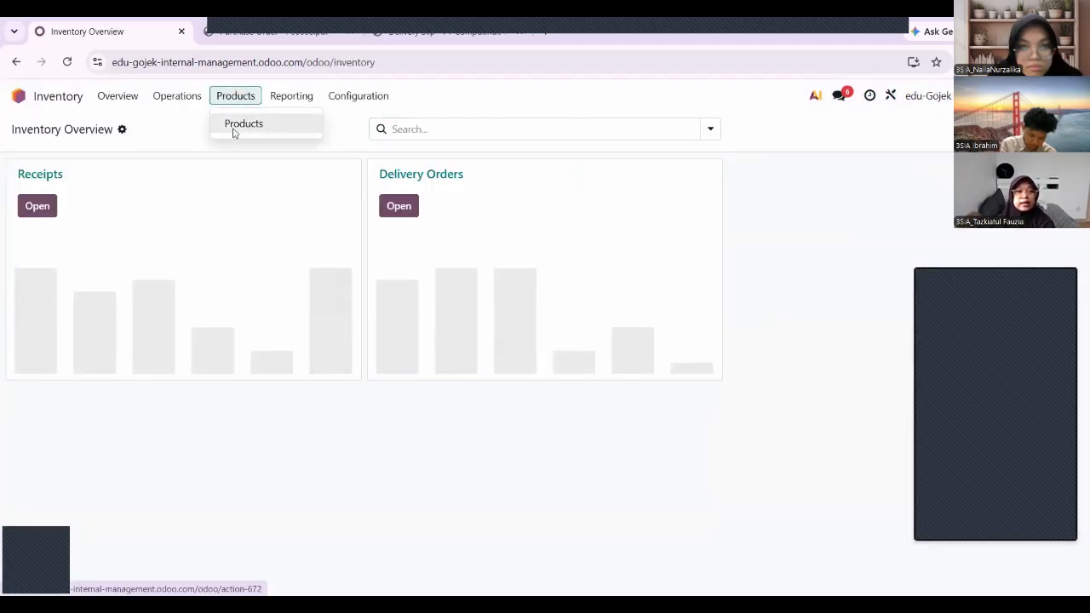
left_click(232, 133)
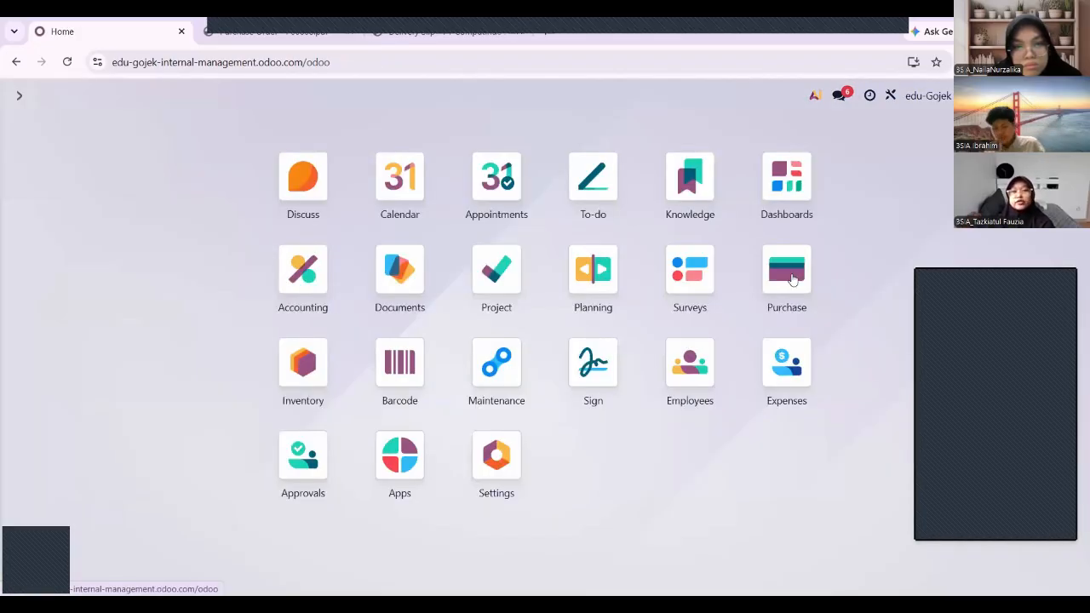
Change the Rompi Driver quantity on quotation P00010 to 10.
left_click(787, 271)
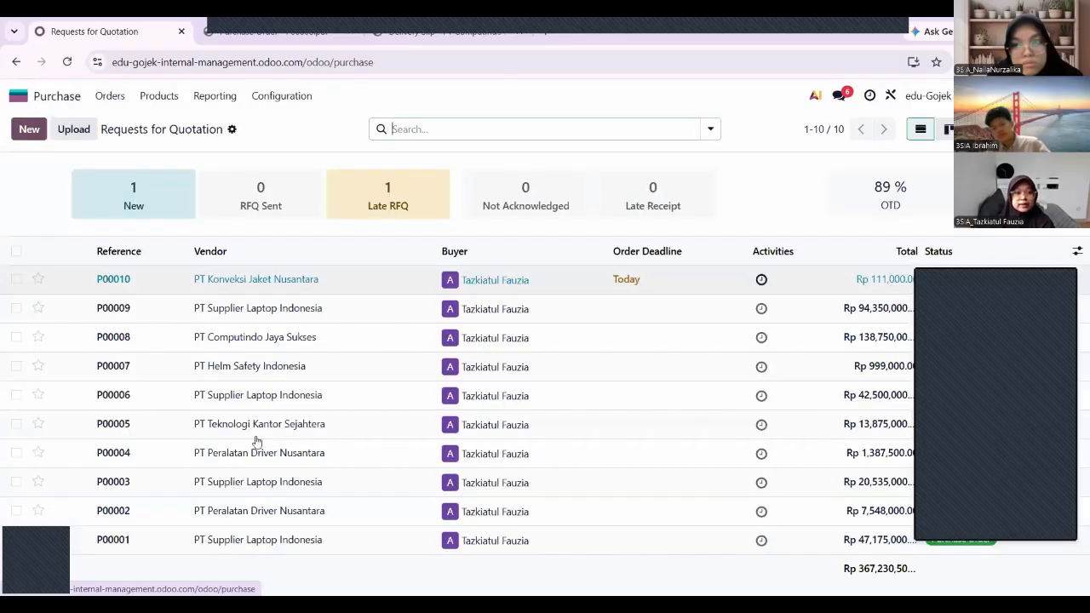
left_click(138, 282)
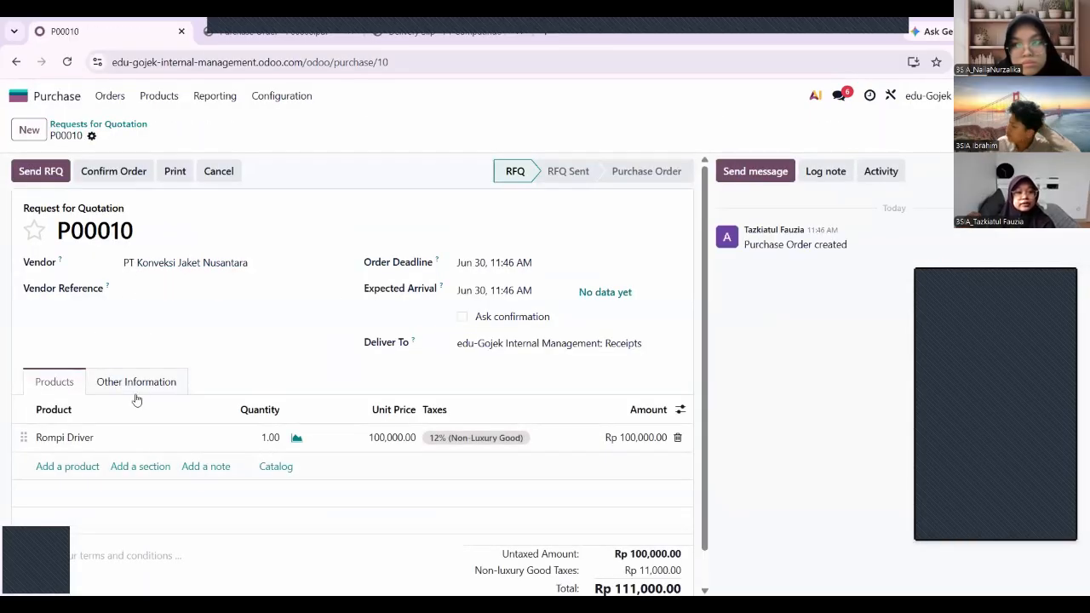
left_click(271, 438)
type("10")
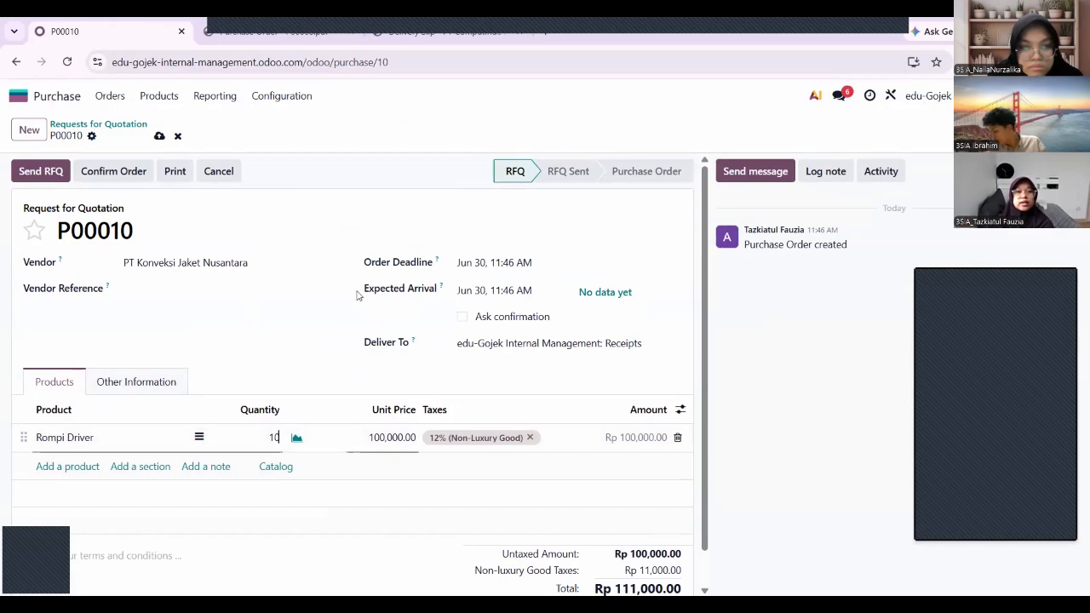
E-mail RFQ P00010 to the vendor after saving the vendor's e-mail address.
left_click(37, 177)
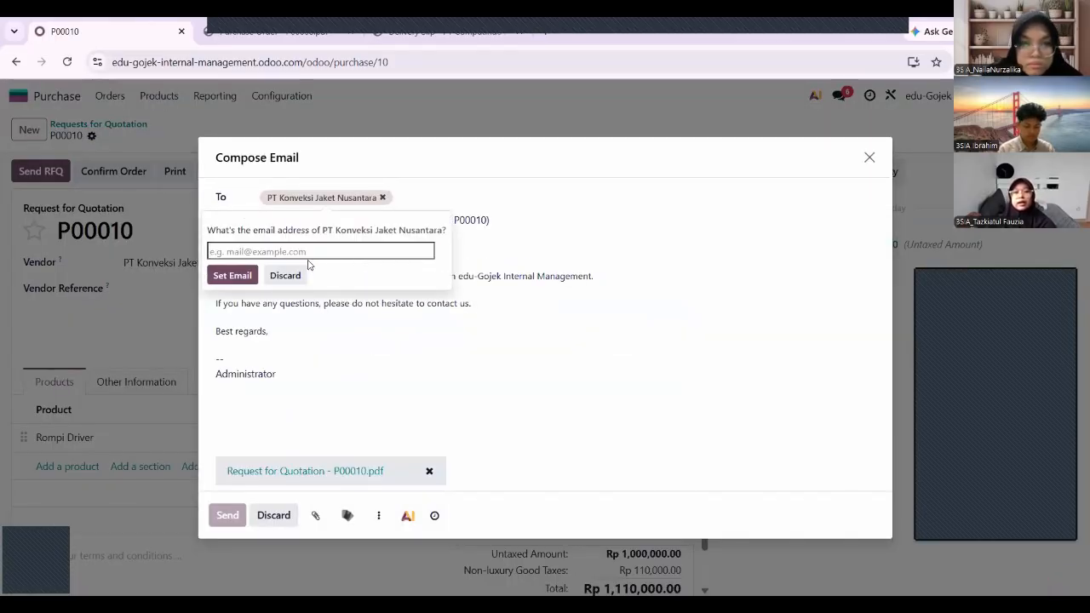
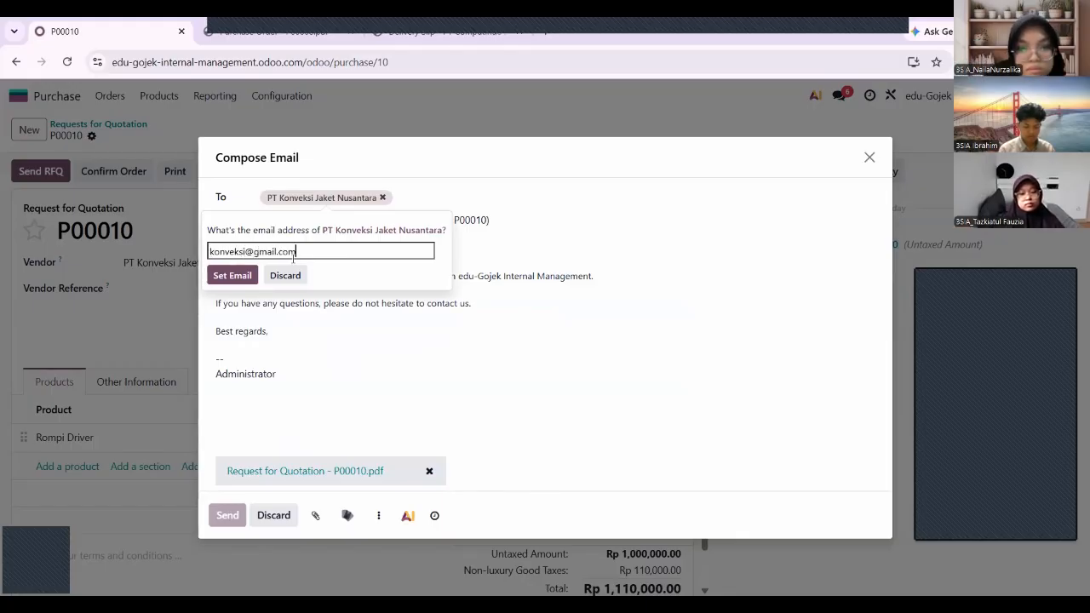
left_click(231, 275)
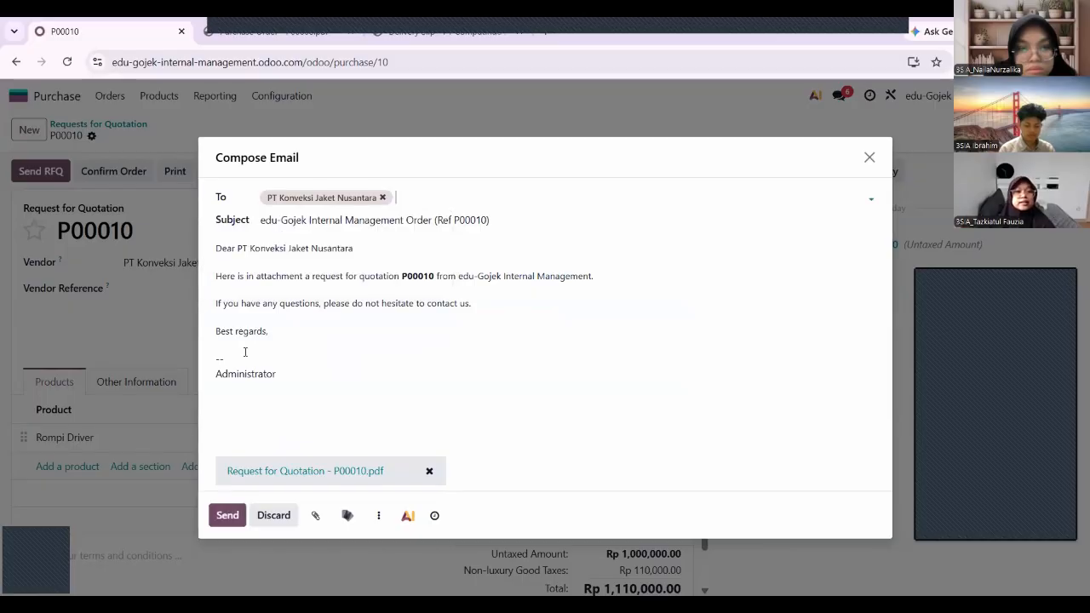
left_click(227, 517)
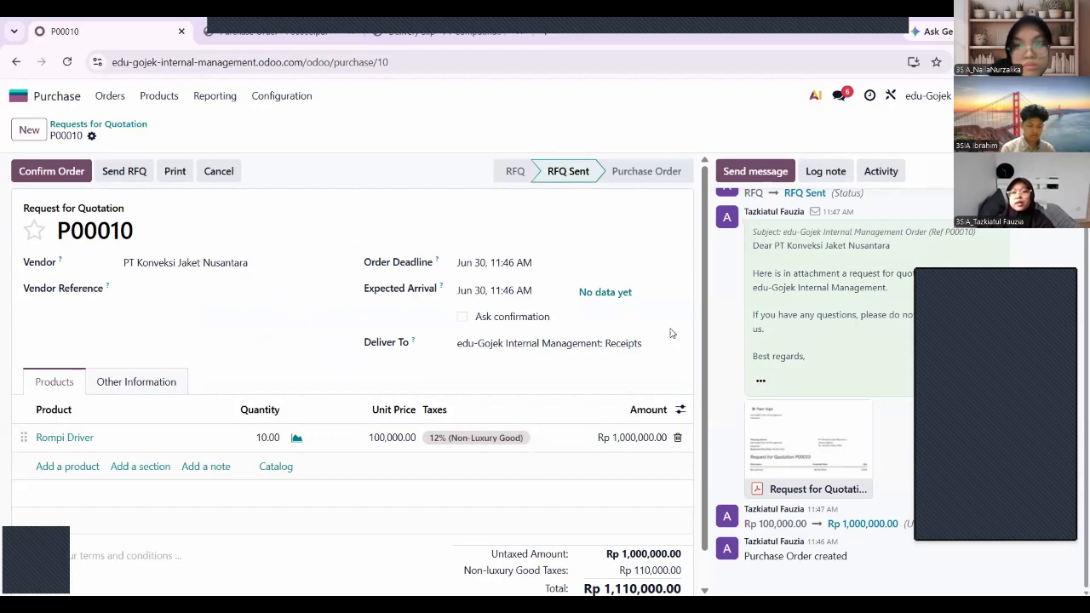
Confirm P00010 as a purchase order and check its Rp 1,110,000.00 total.
left_click(51, 171)
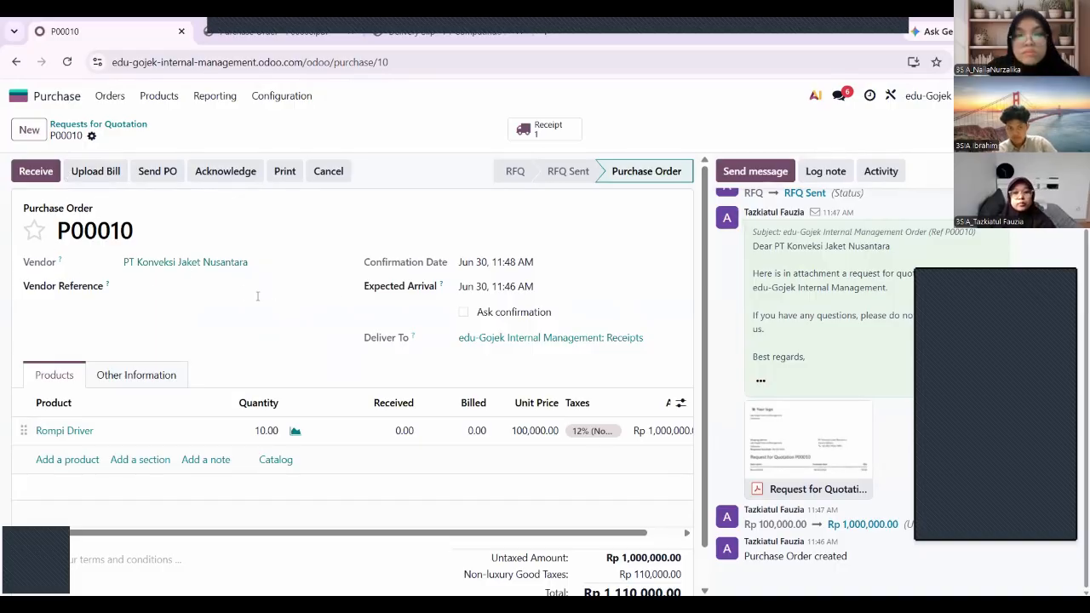
scroll(180, 362, "down", 1)
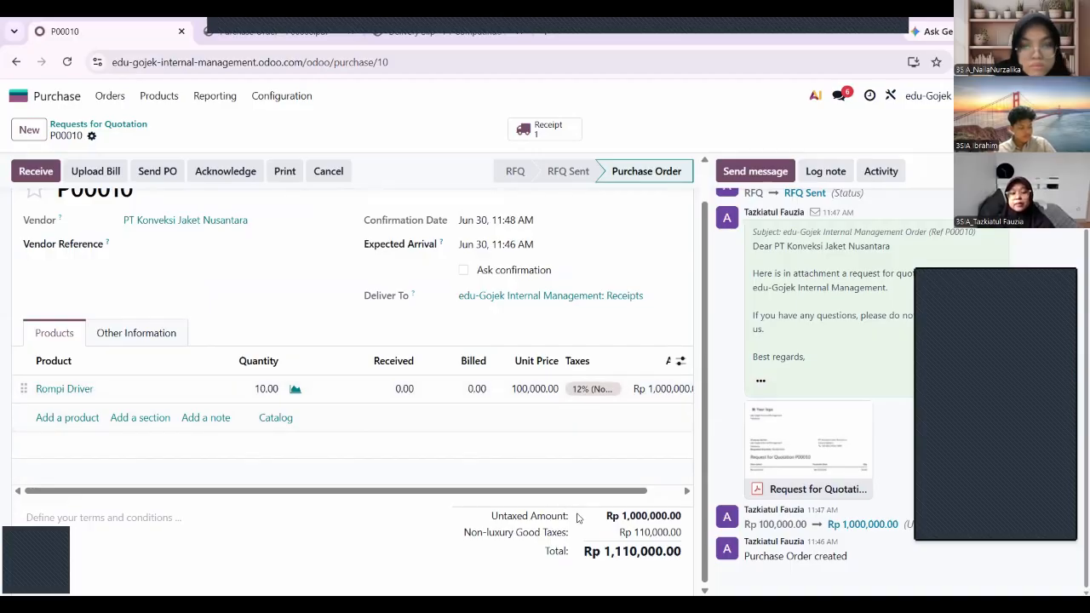
left_click_drag(604, 552, 690, 560)
key("ctrl+c")
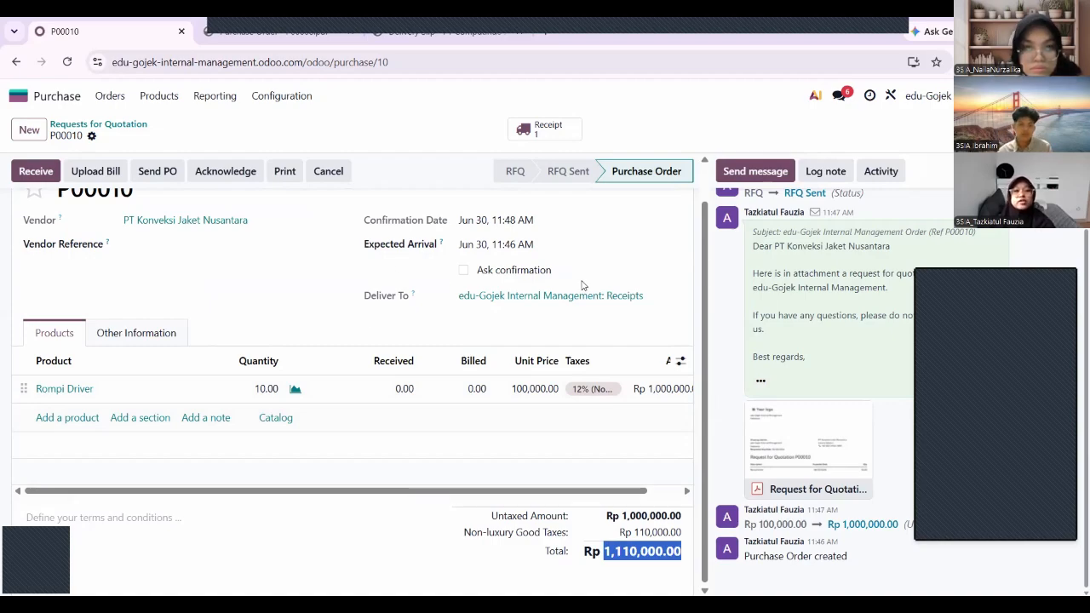
Open receipt WH/IN/00010 from Inventory's receipts waiting to be received.
left_click(52, 102)
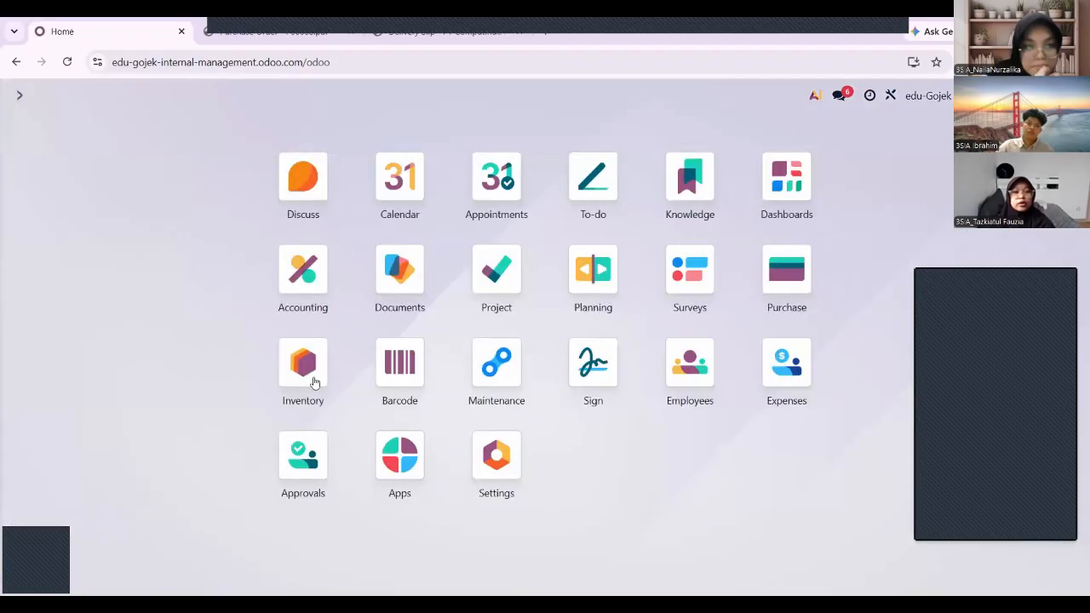
left_click(315, 377)
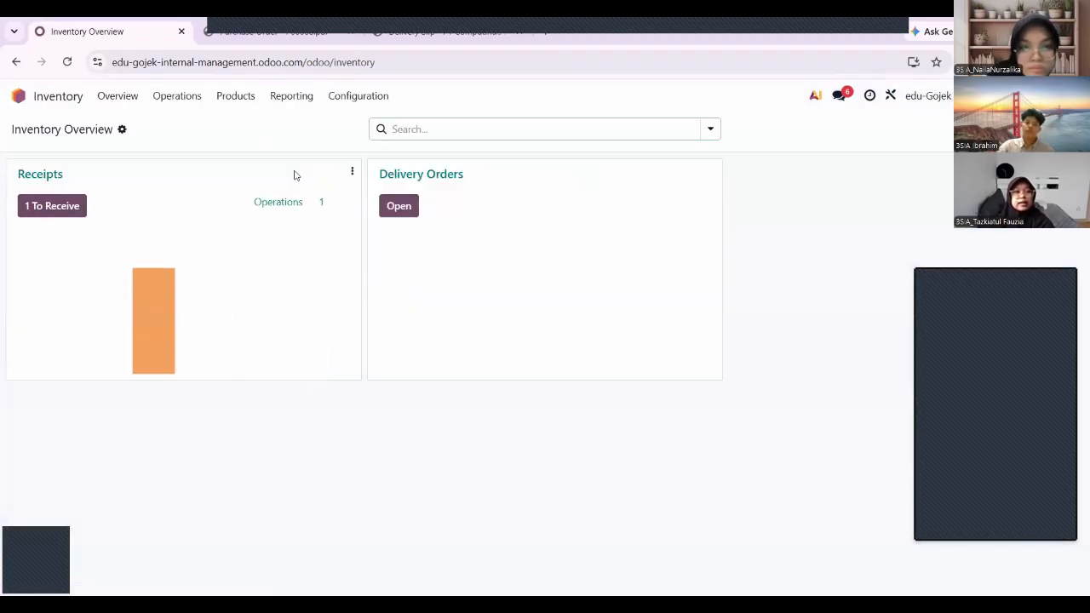
left_click(49, 215)
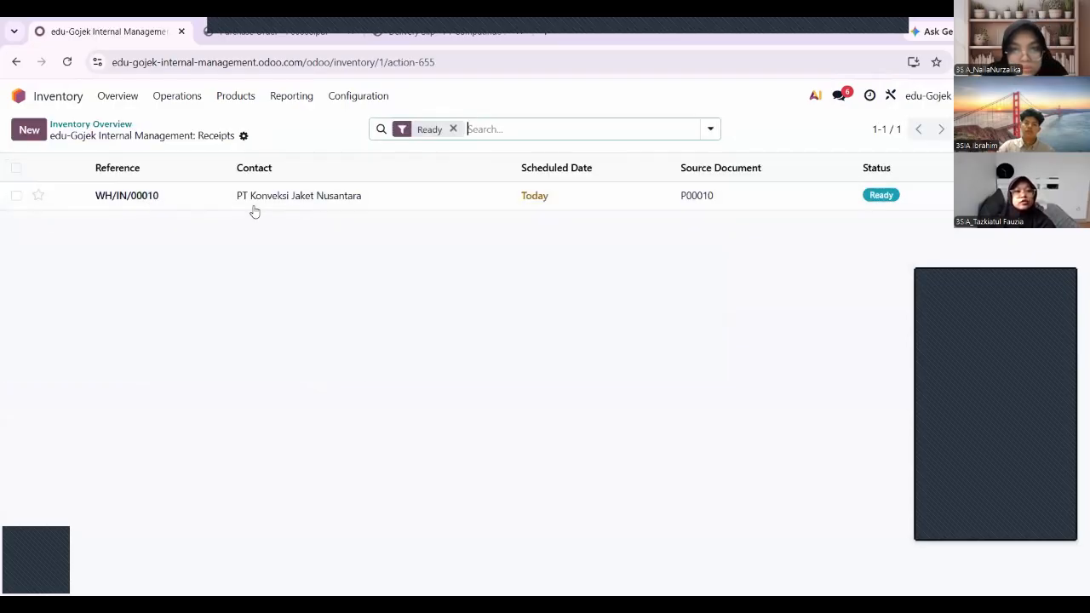
left_click(306, 203)
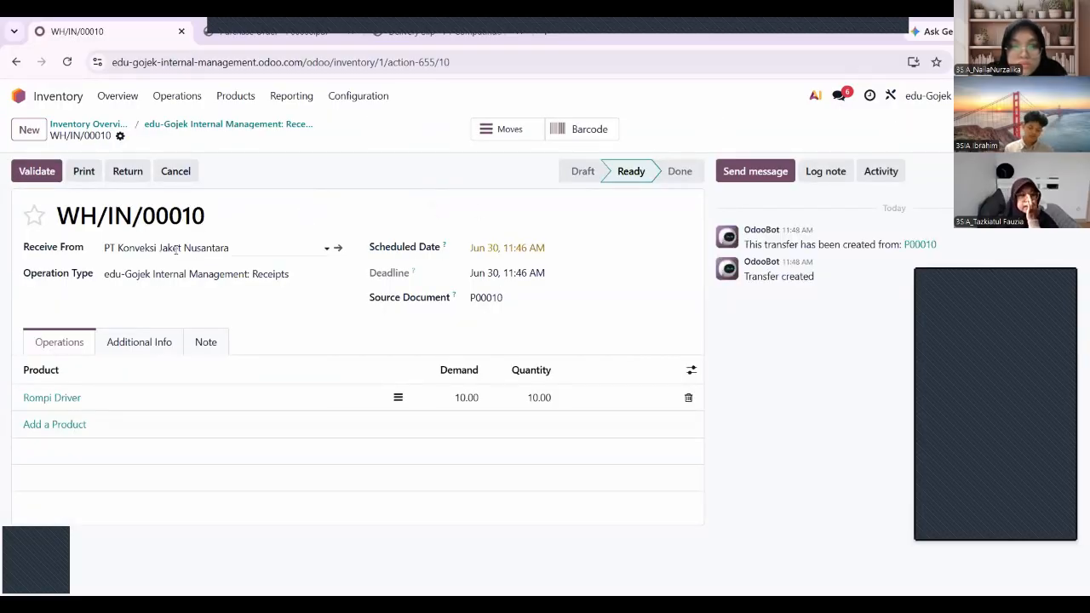
Validate receipt WH/IN/00010 for 10 Rompi Driver and return to the home grid.
left_click(36, 171)
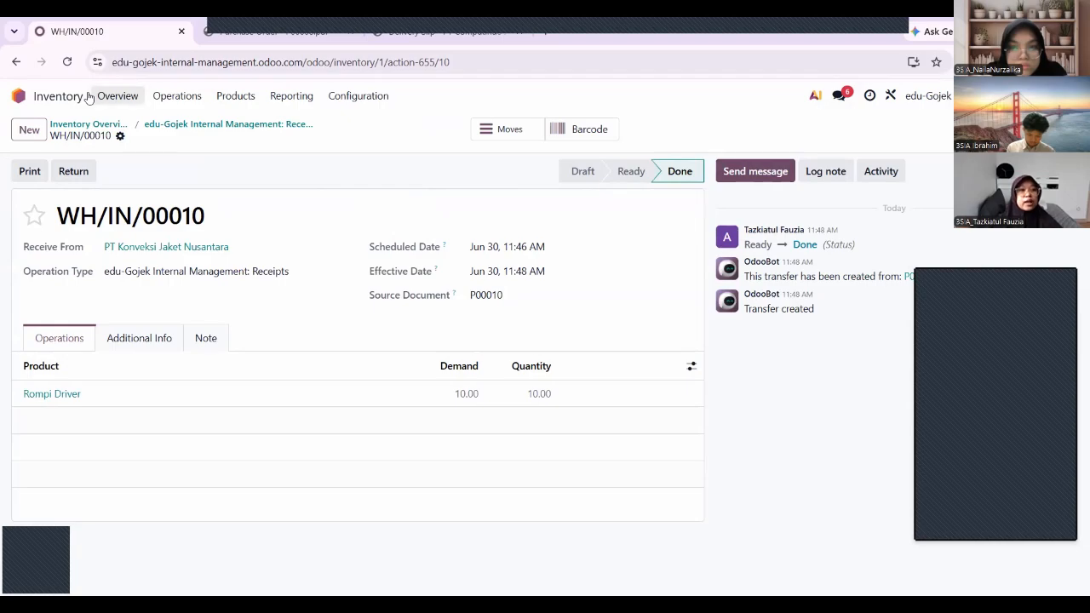
left_click(19, 95)
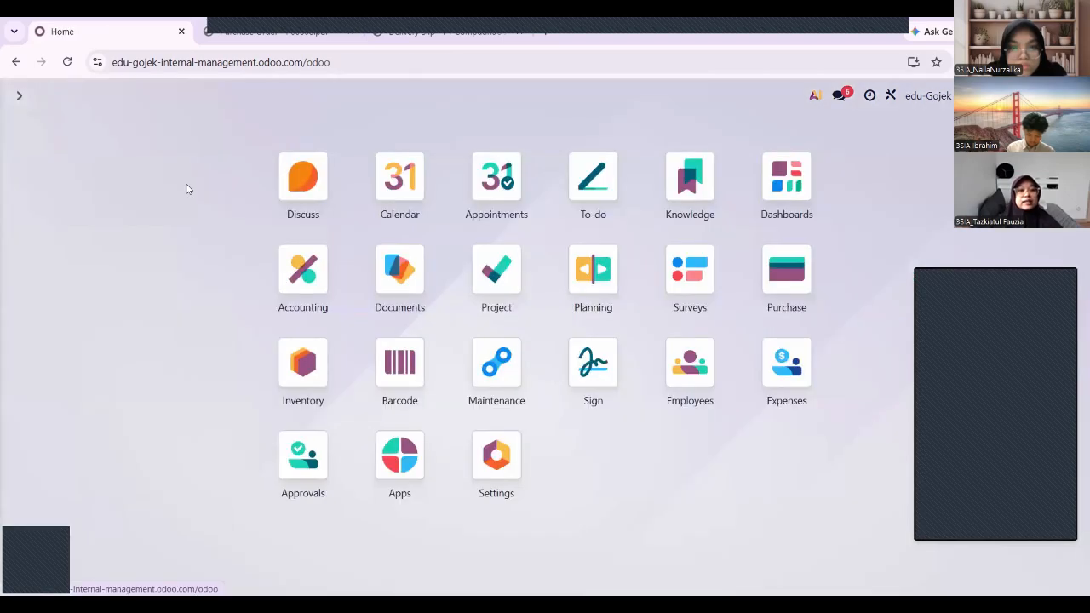
left_click(298, 366)
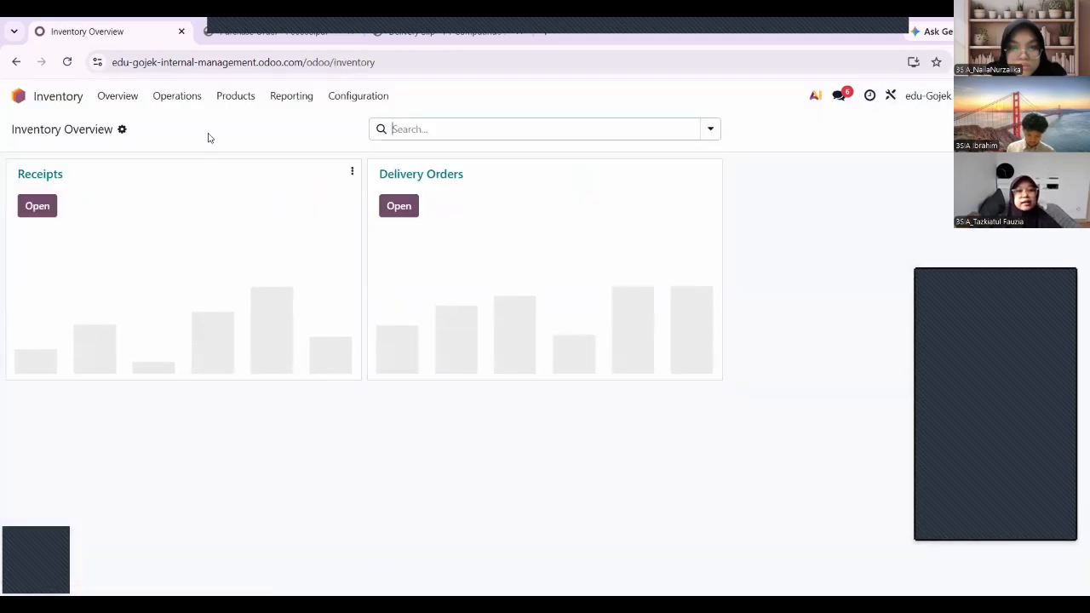
left_click(247, 96)
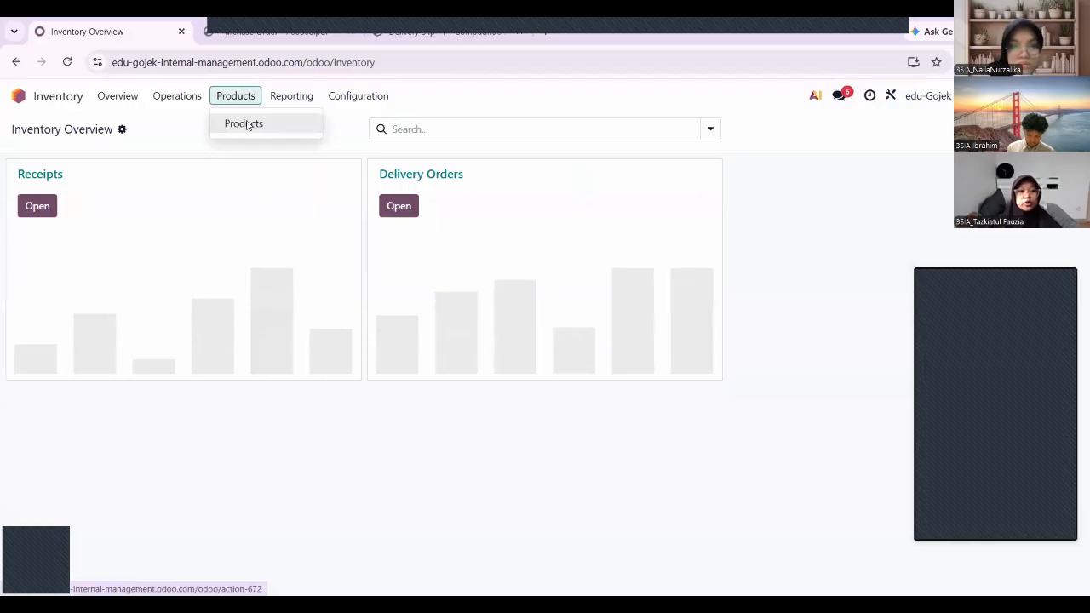
left_click(243, 123)
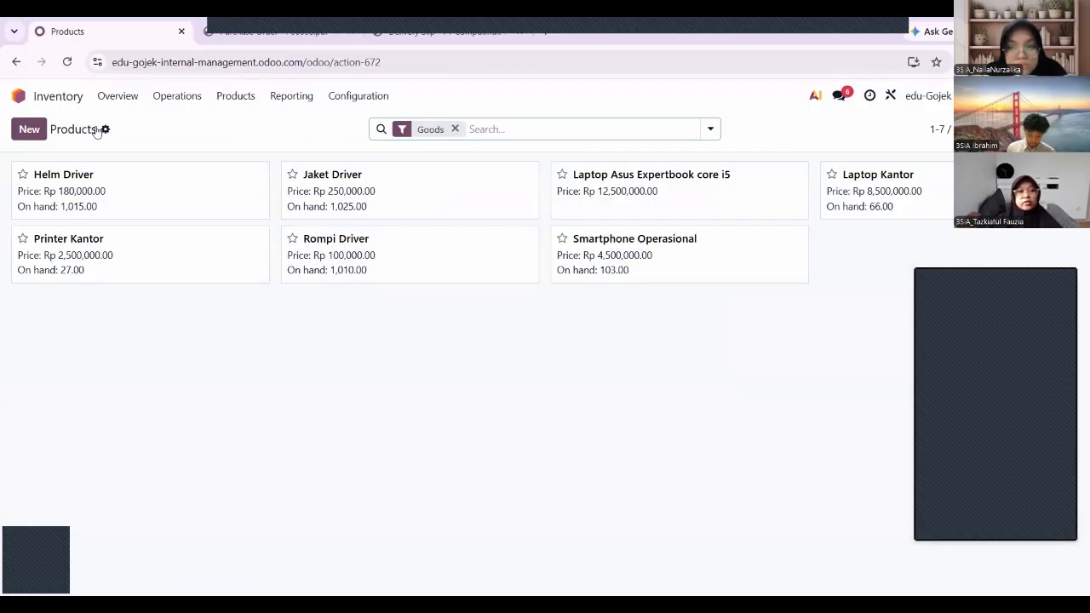
left_click(53, 98)
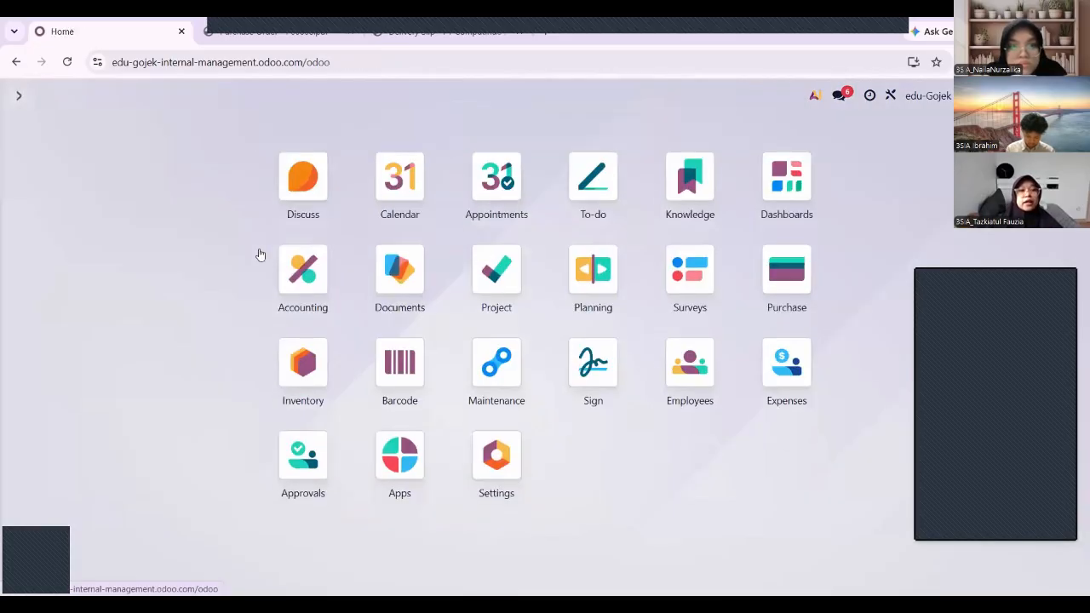
Add a Rp 1,110,000.00 bank line 'tambah rompi driver' for PT Konveksi Jaket Nusantara.
left_click(309, 275)
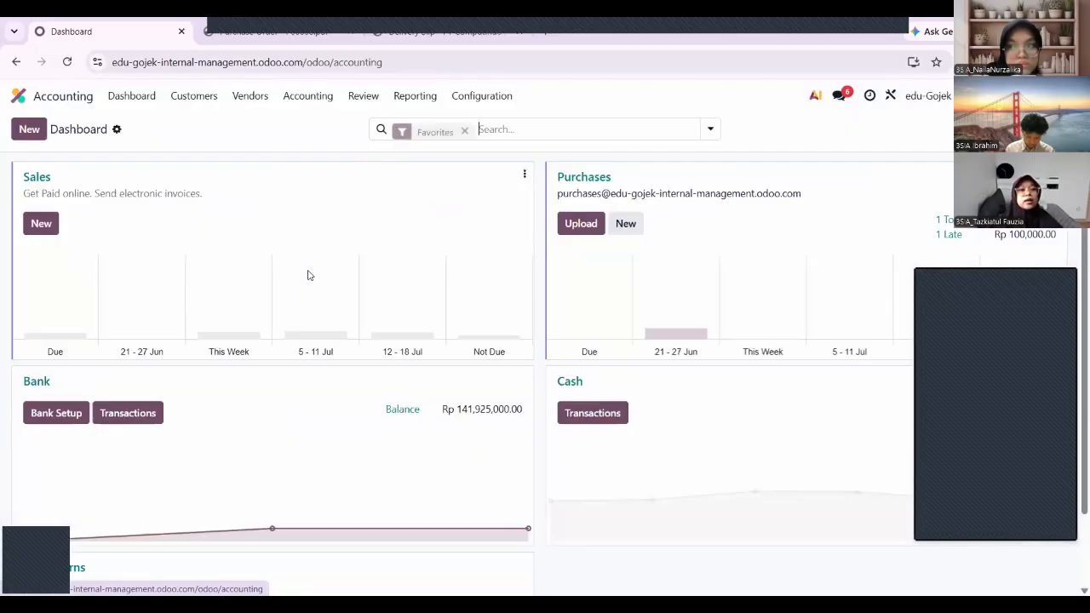
left_click(135, 418)
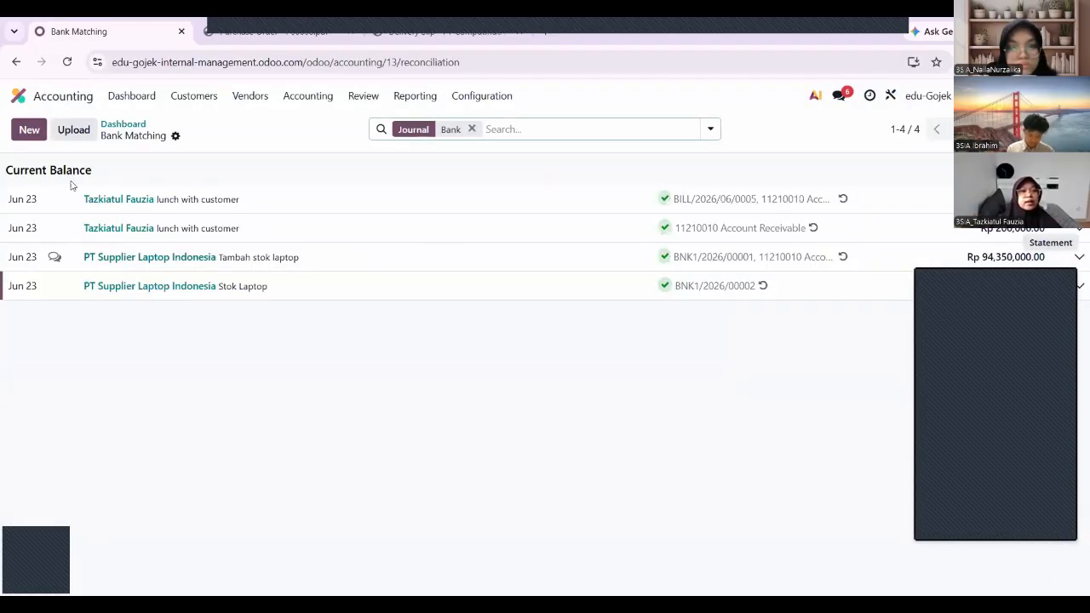
left_click(28, 134)
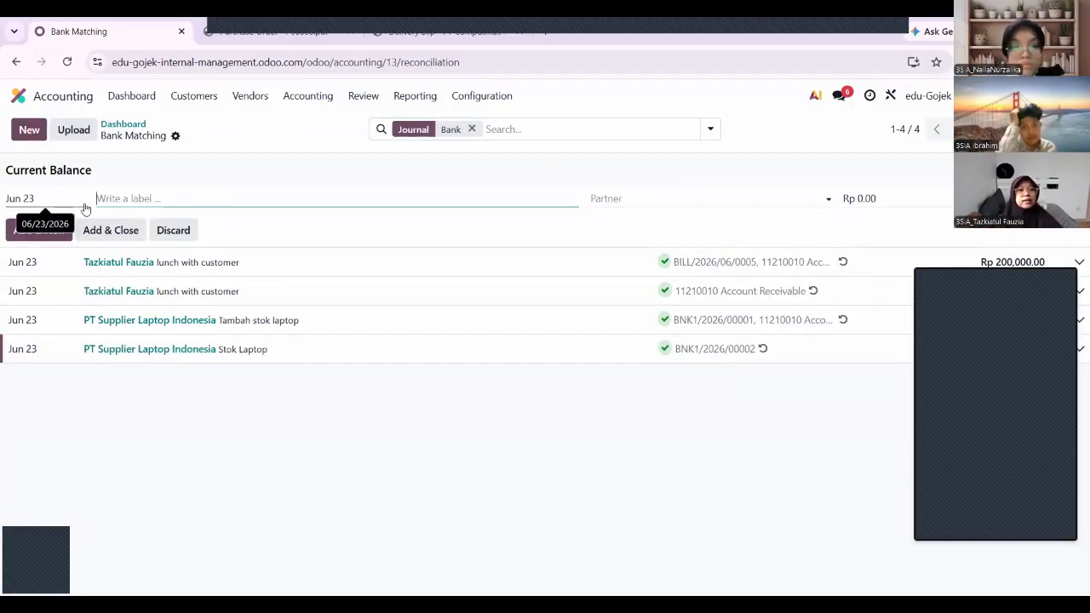
type("tambah rompi driver")
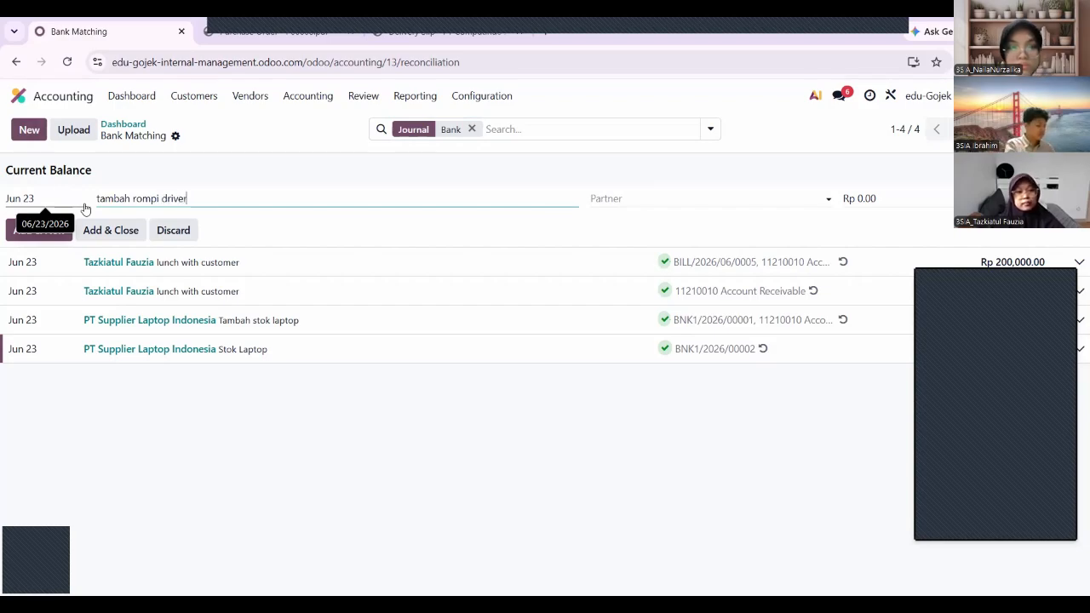
left_click(635, 200)
type("p")
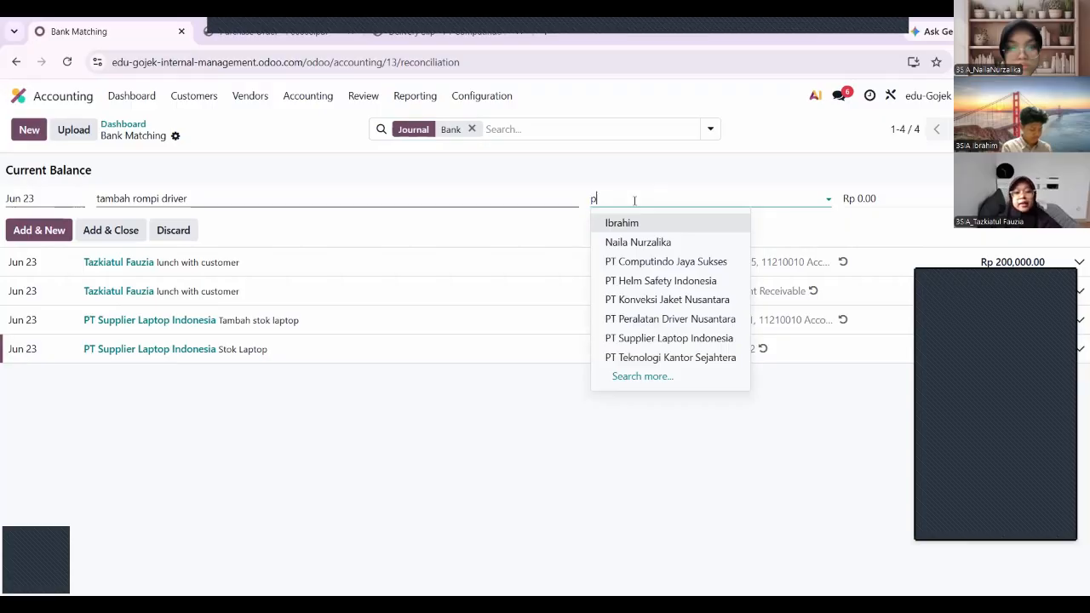
type("t ko")
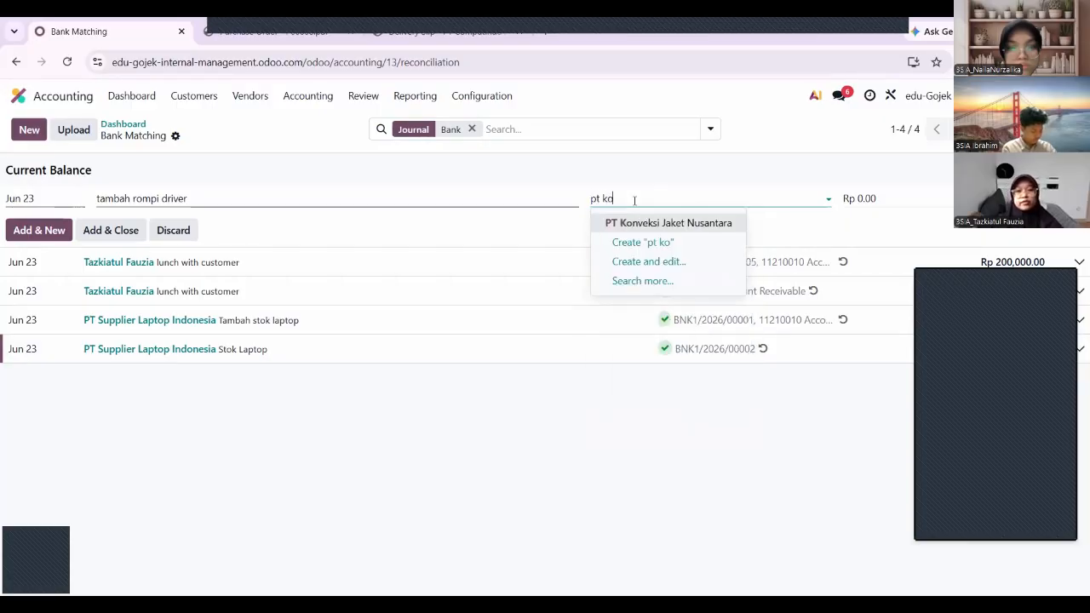
left_click(659, 224)
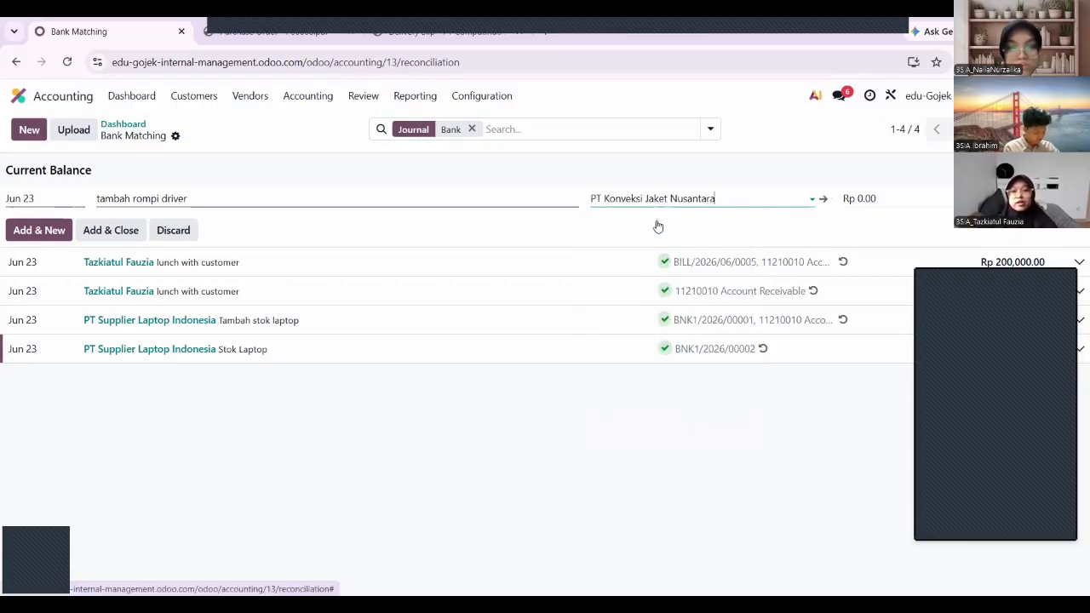
left_click(861, 198)
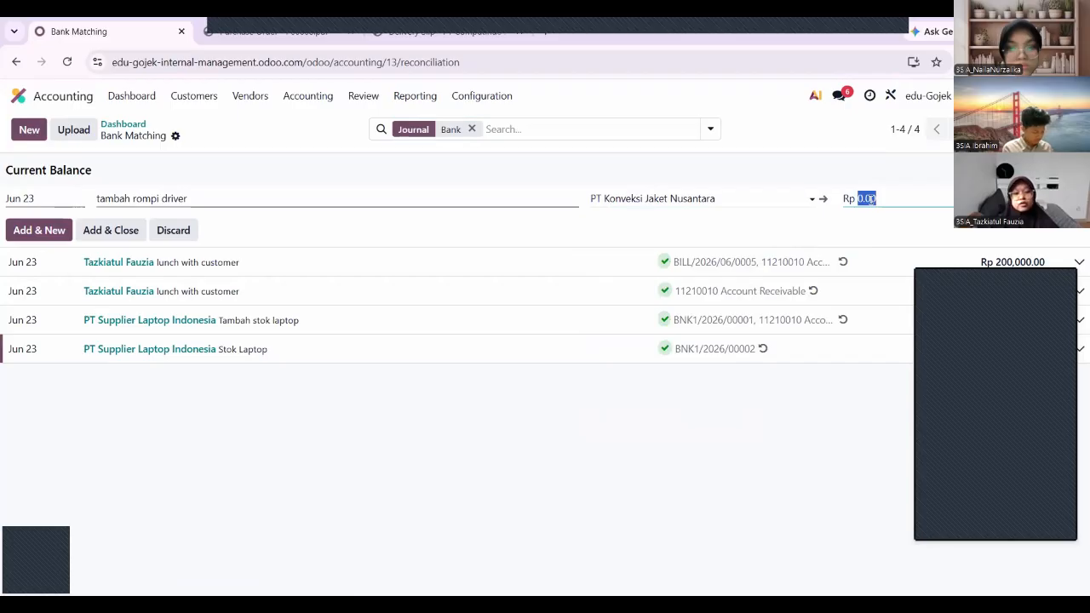
key("ctrl+v")
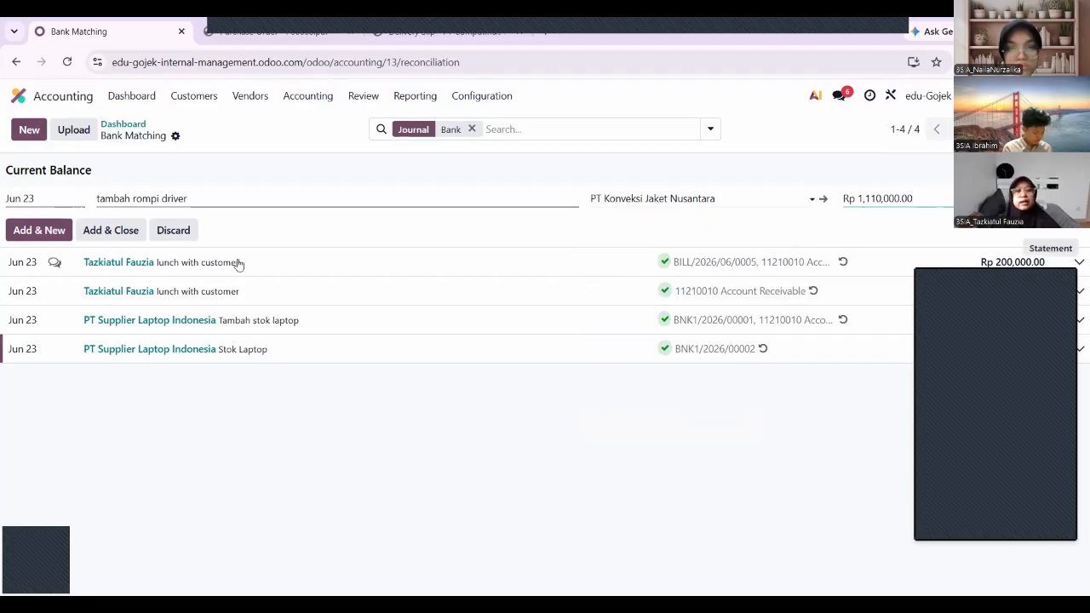
left_click(120, 237)
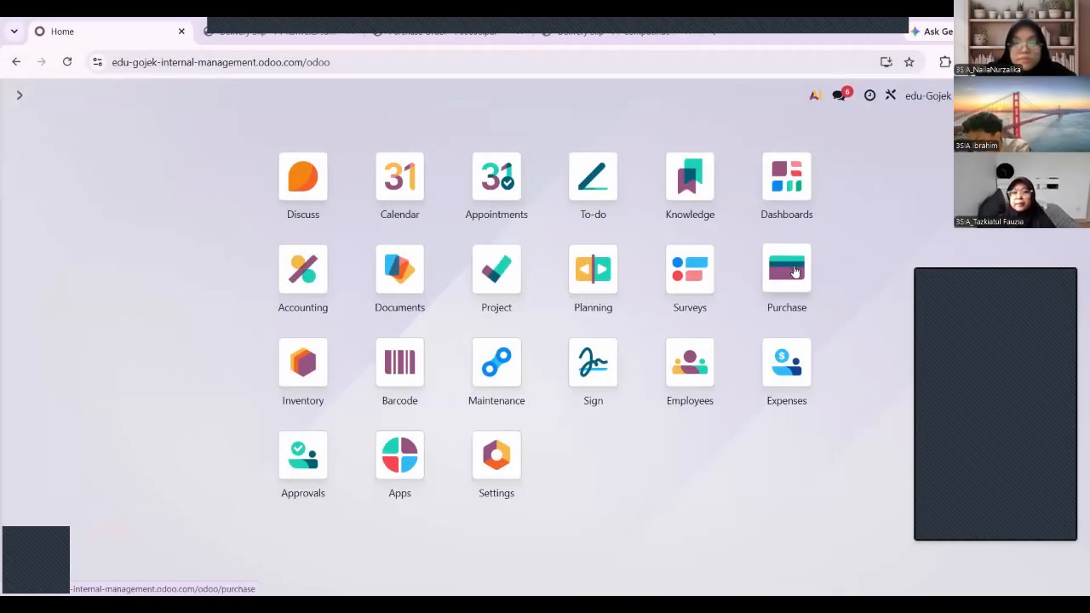
Start a new RFQ from PT Konveksi Jaket Nusantara with a Jaket Driver line.
left_click(795, 271)
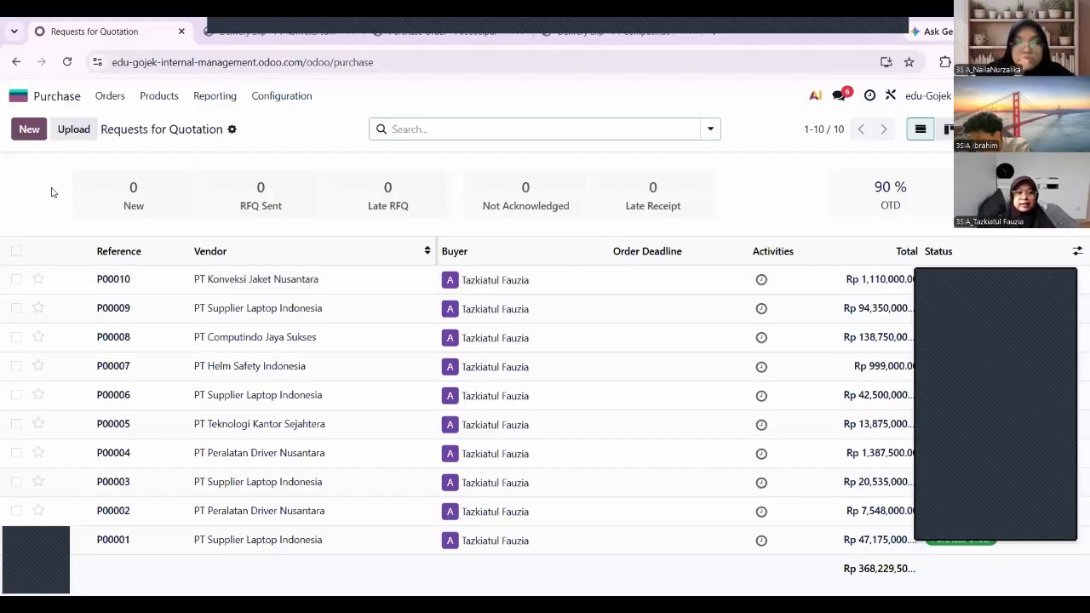
left_click(32, 130)
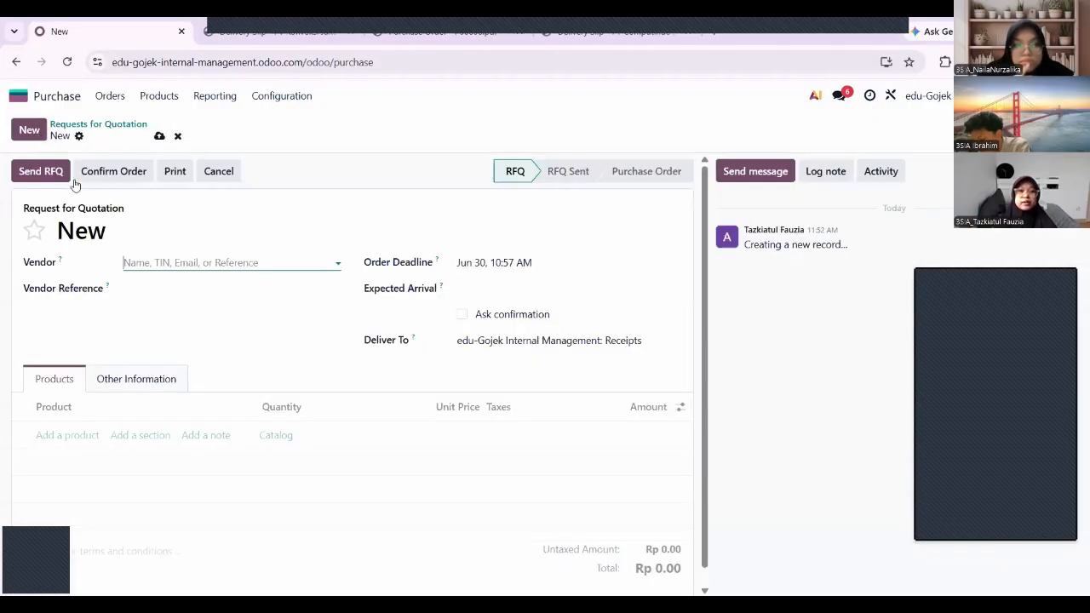
type("pt")
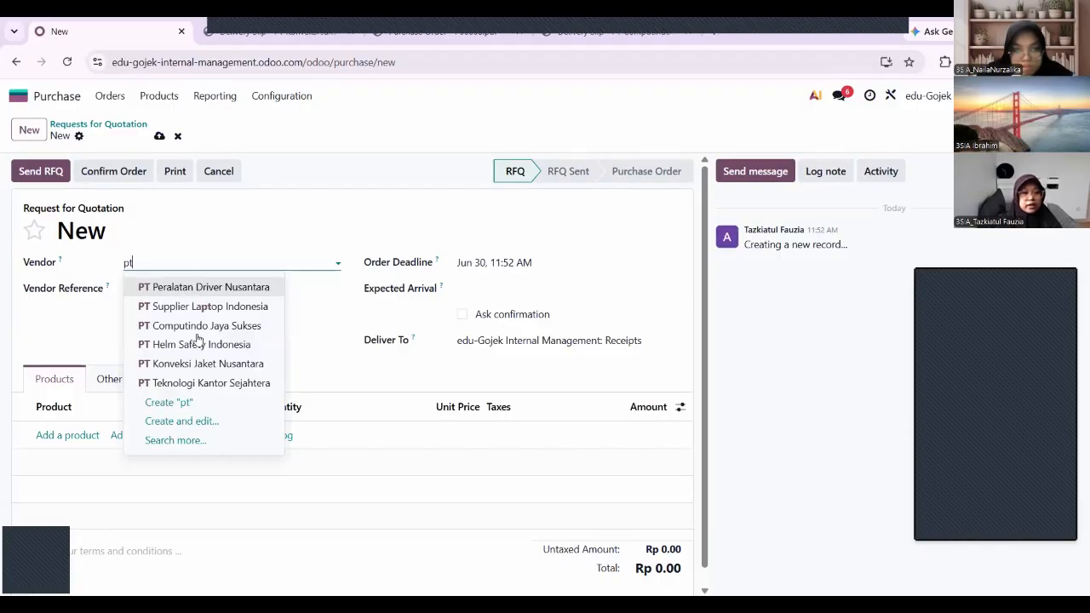
left_click(202, 364)
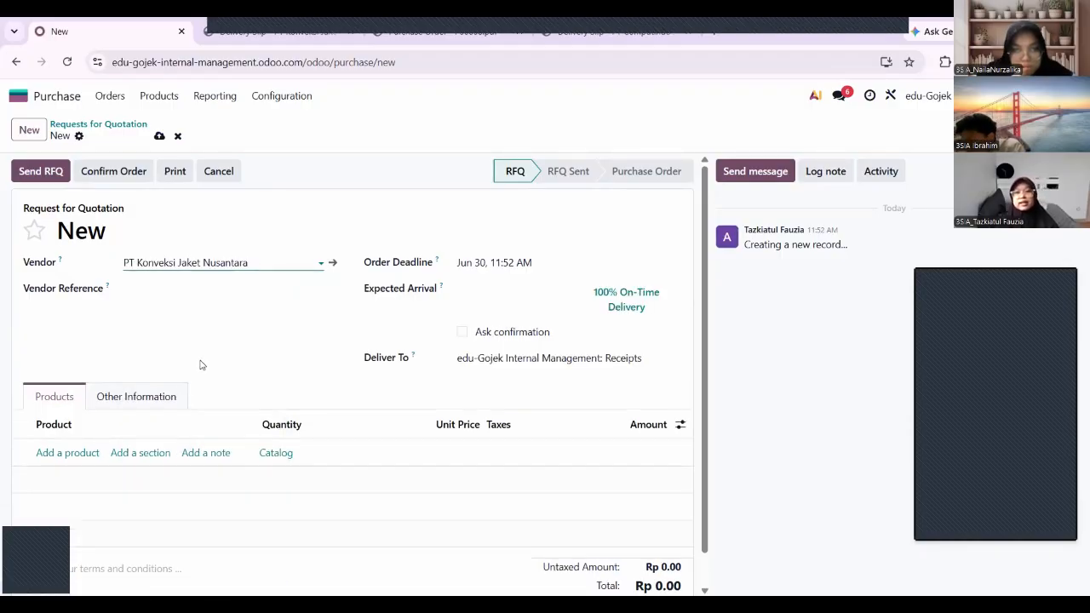
left_click(71, 454)
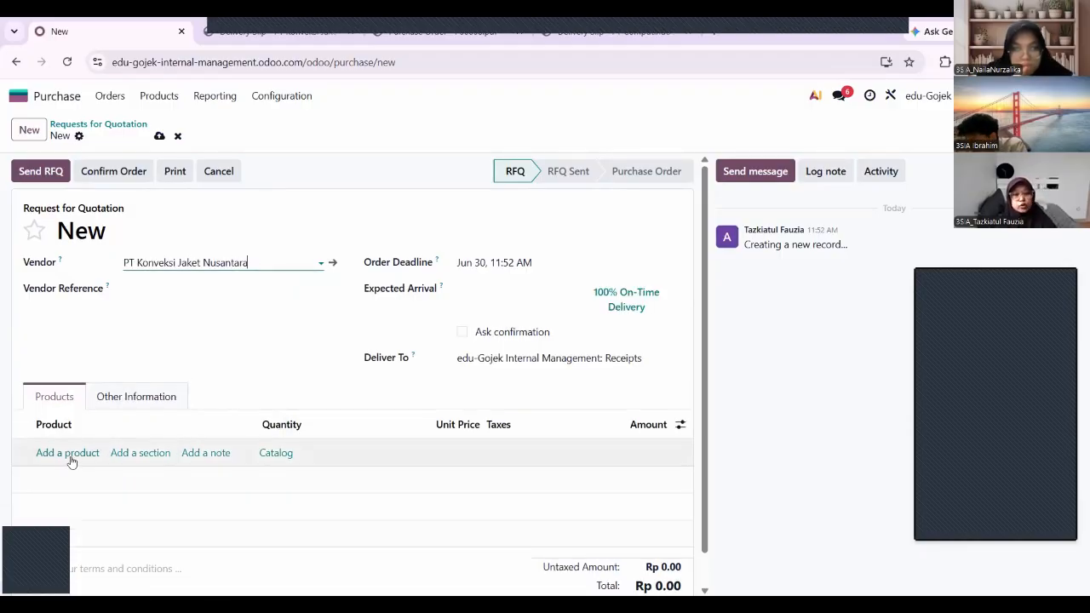
type("jaket")
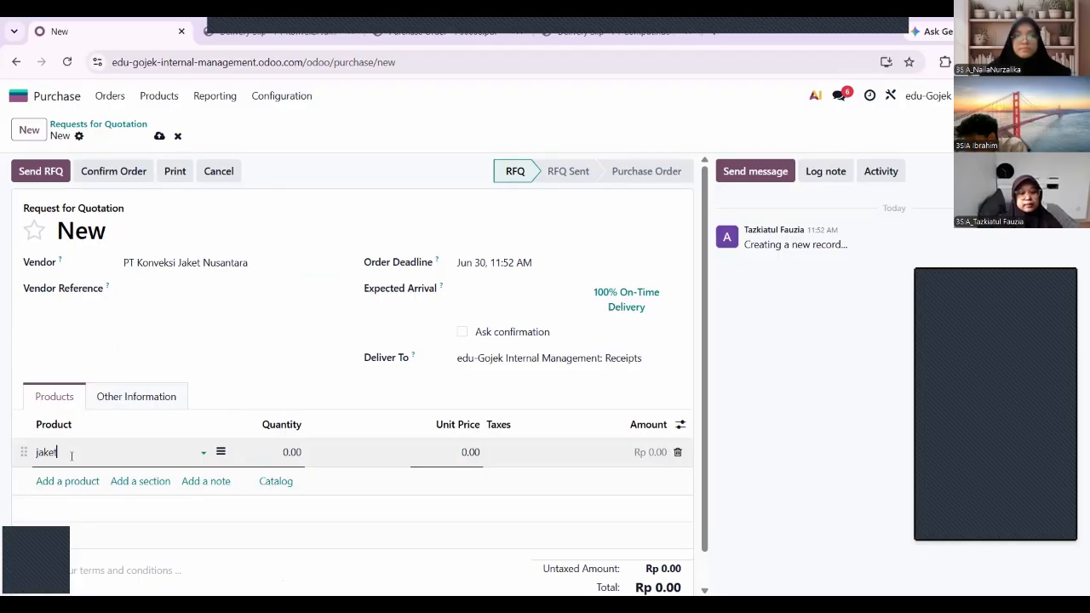
left_click(75, 475)
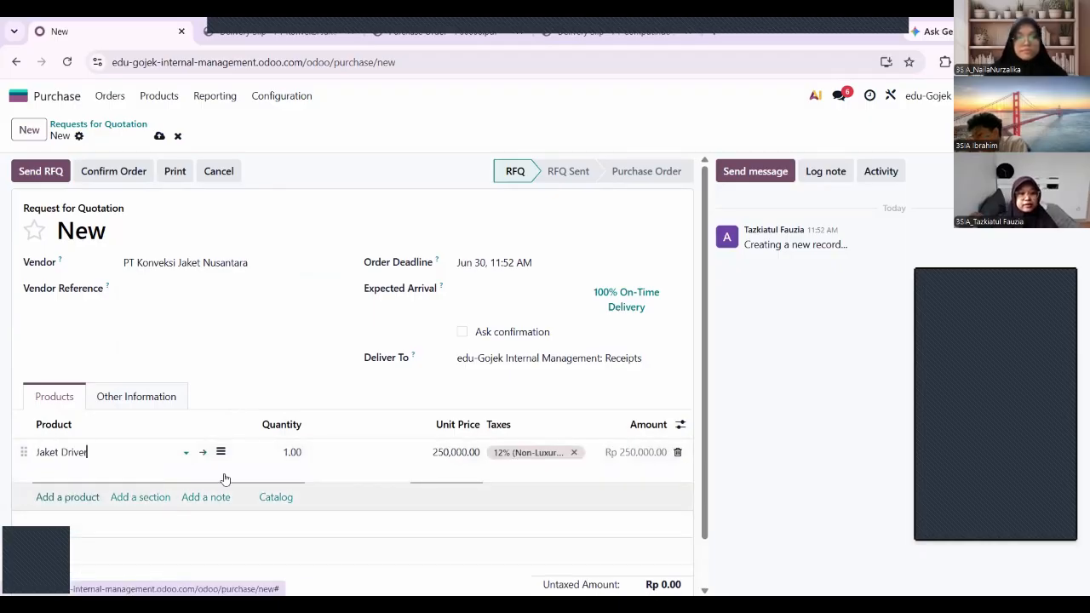
Set the Jaket Driver quantity to 10 and e-mail the RFQ to the vendor.
left_click(292, 452)
type("1")
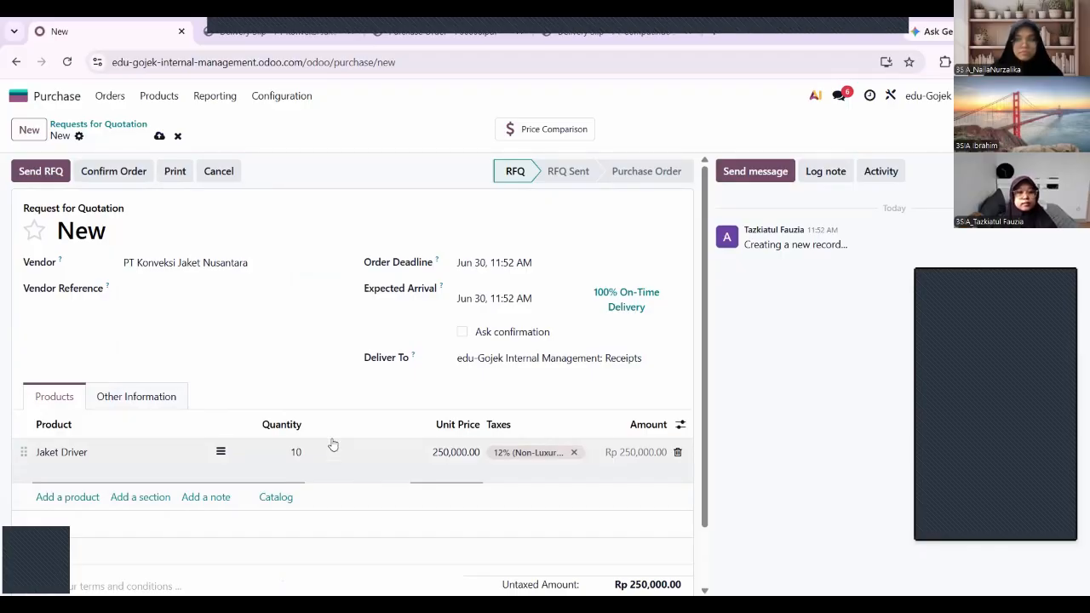
left_click(30, 174)
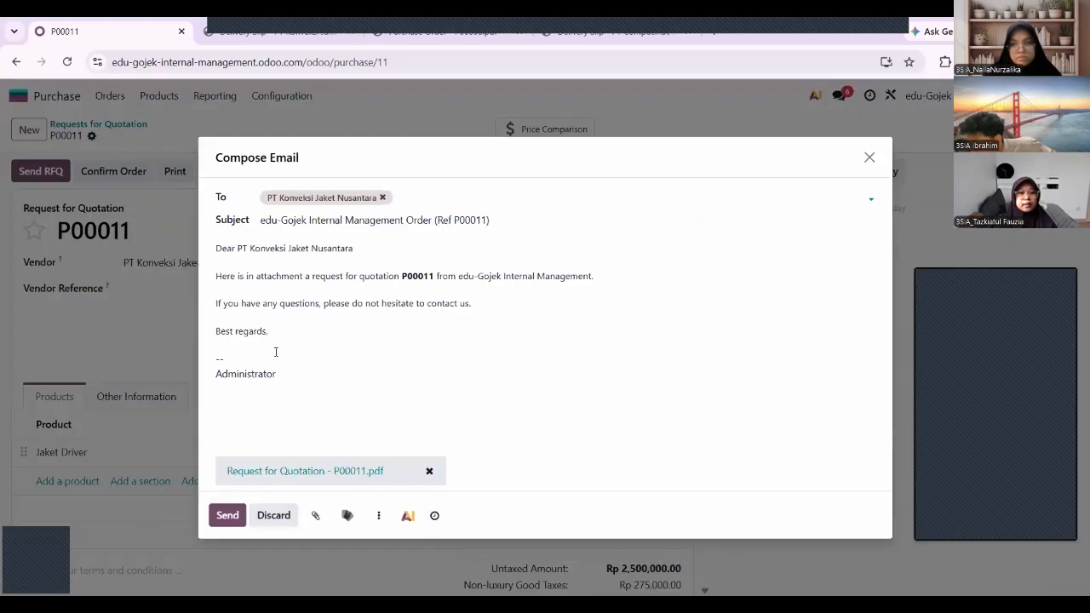
left_click(229, 515)
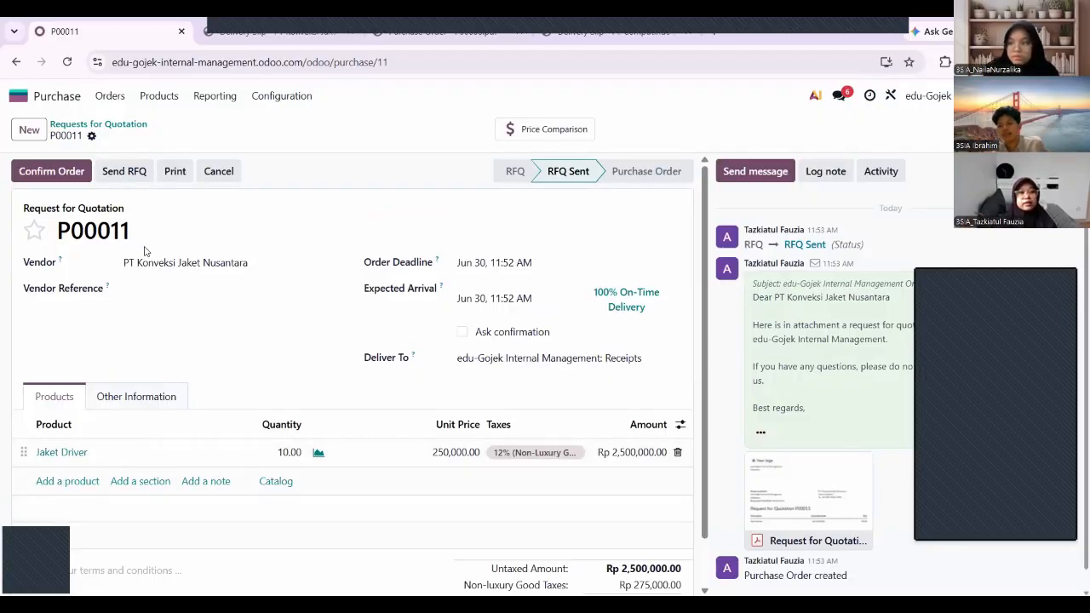
Confirm purchase order P00011 and validate its receipt WH/IN/00011 of 10 Jaket Driver.
left_click(58, 172)
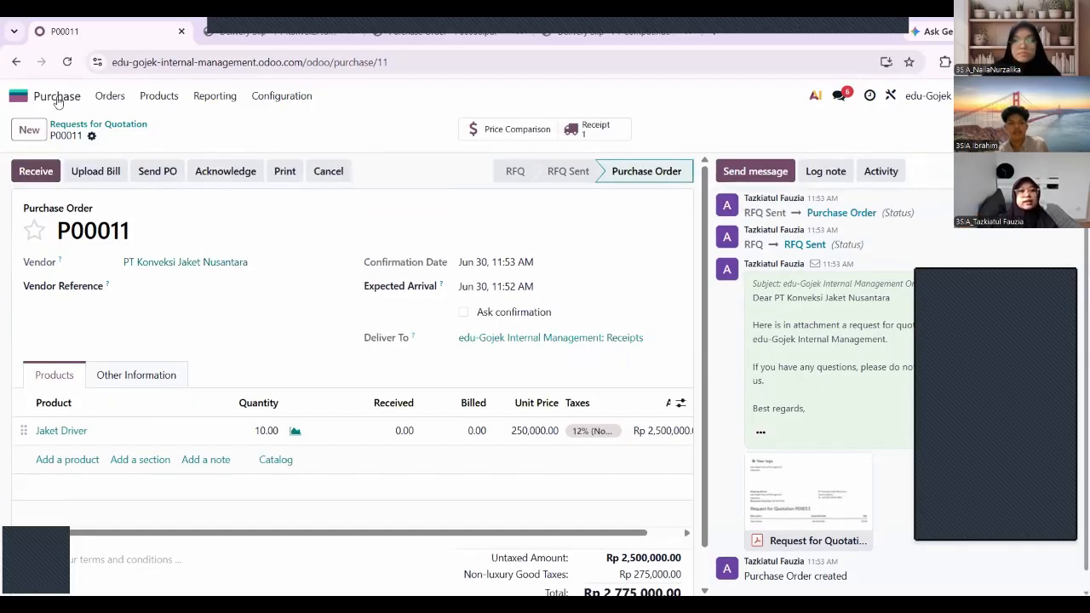
left_click(19, 96)
left_click(304, 373)
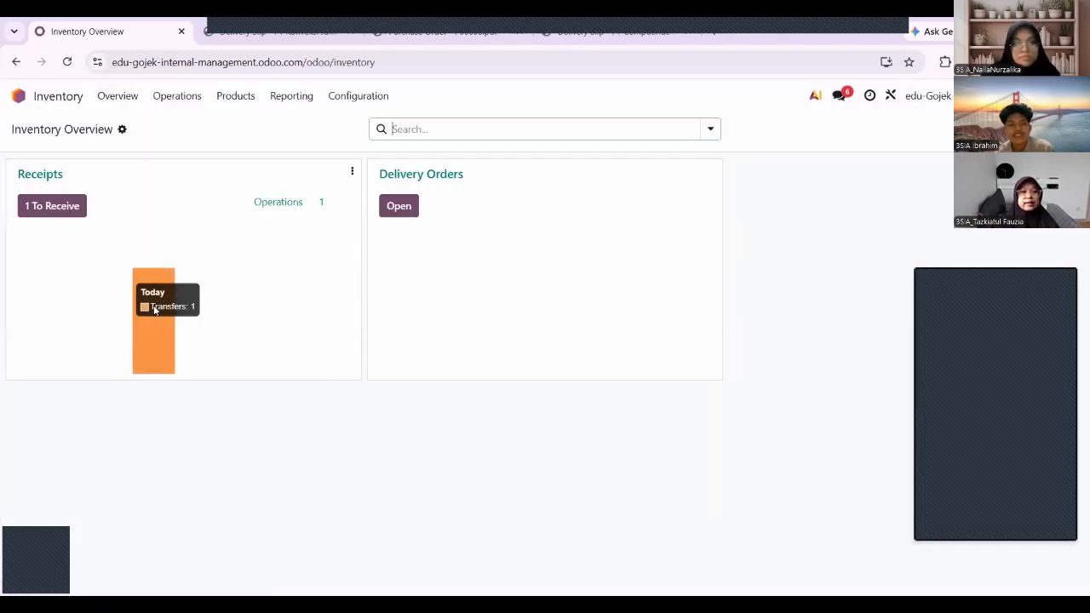
left_click(67, 213)
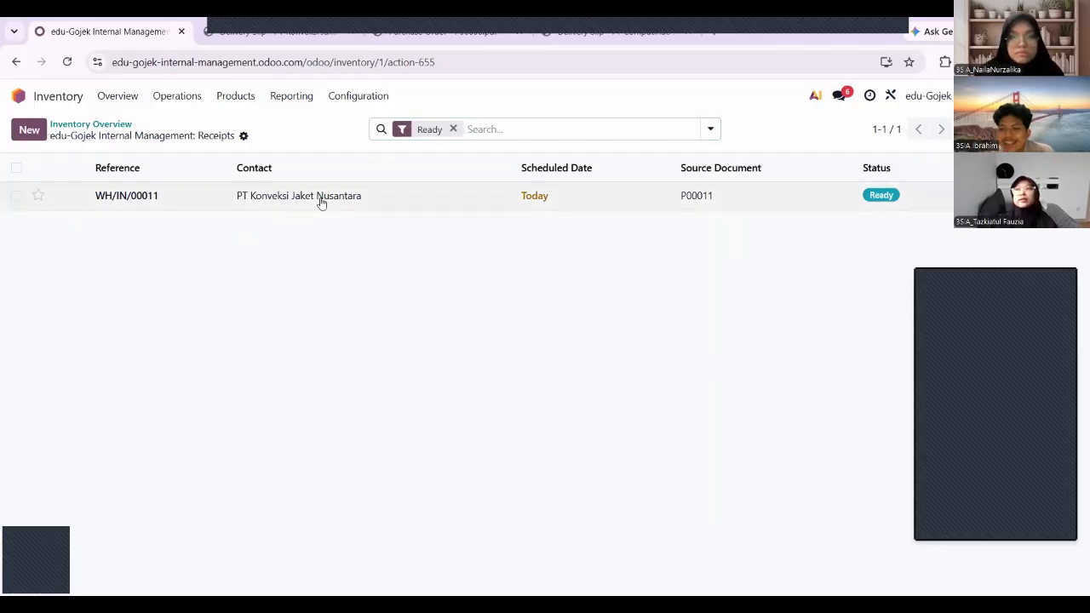
left_click(322, 202)
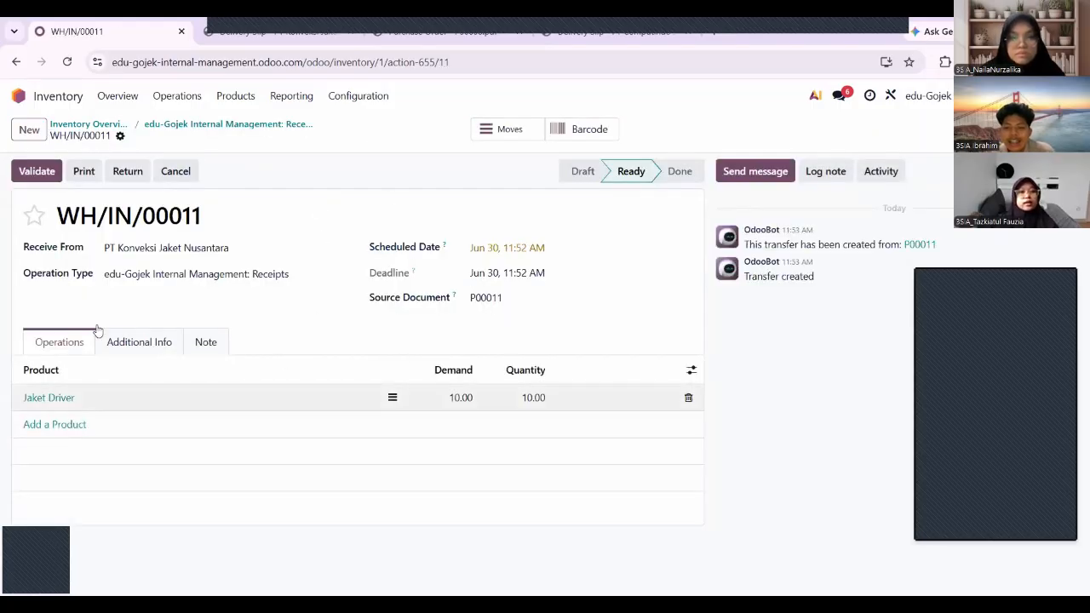
left_click(38, 172)
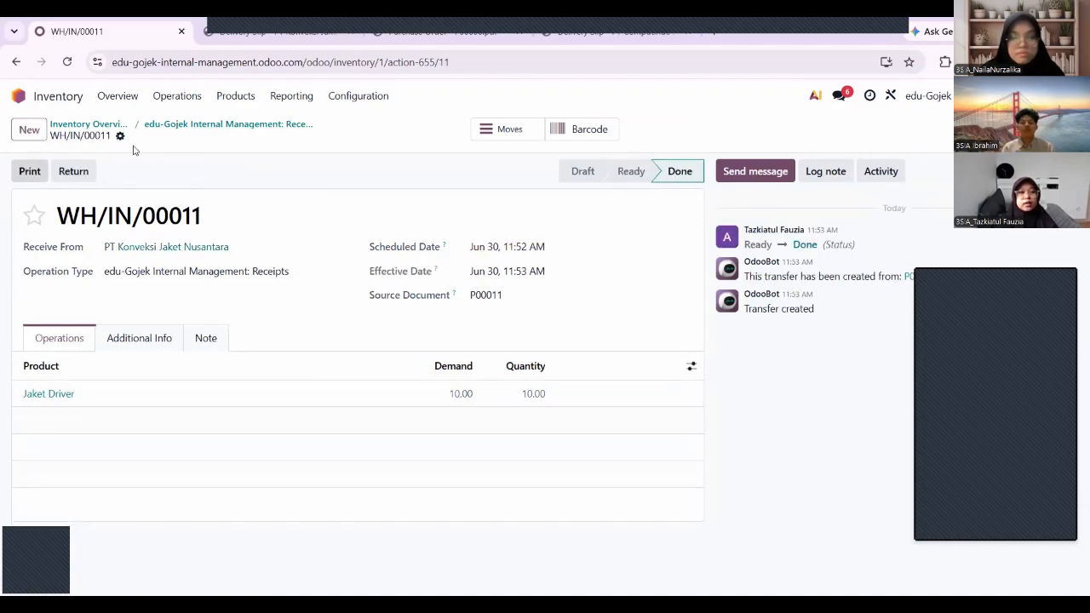
Check the stocked products list showing 1,035 Jaket Driver on hand, then return home.
left_click(231, 97)
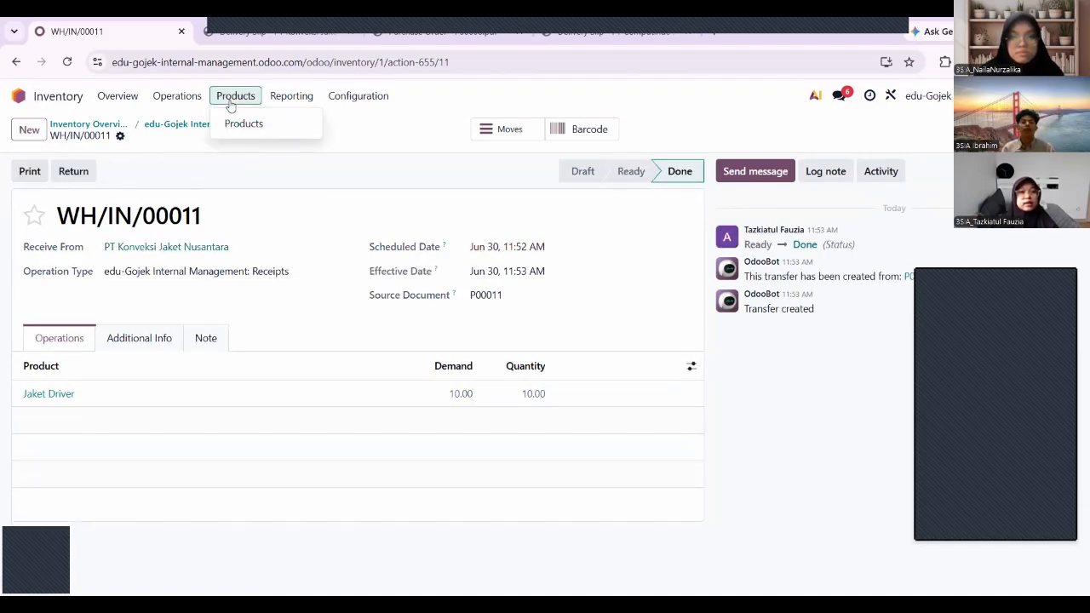
left_click(240, 128)
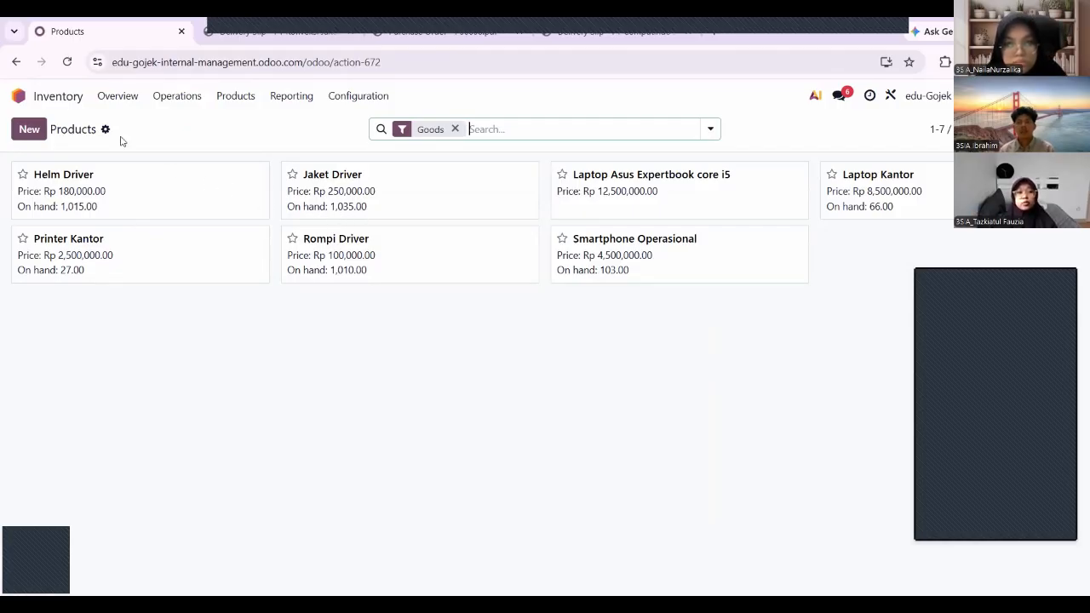
left_click(63, 101)
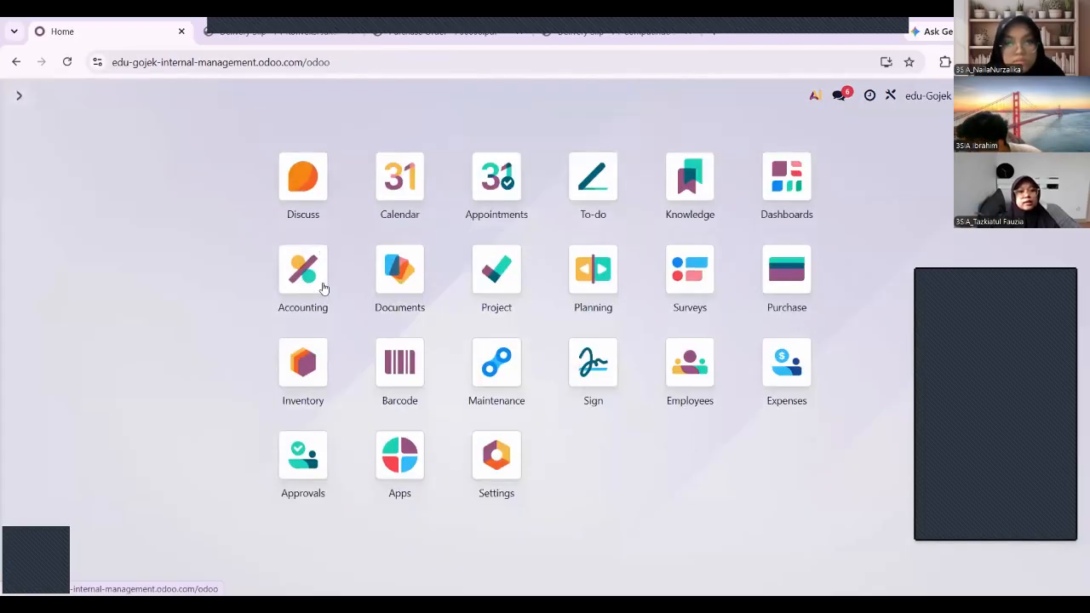
Review purchase order P00011's Rp 2,775,000.00 total, then go back to the home menu.
left_click(308, 275)
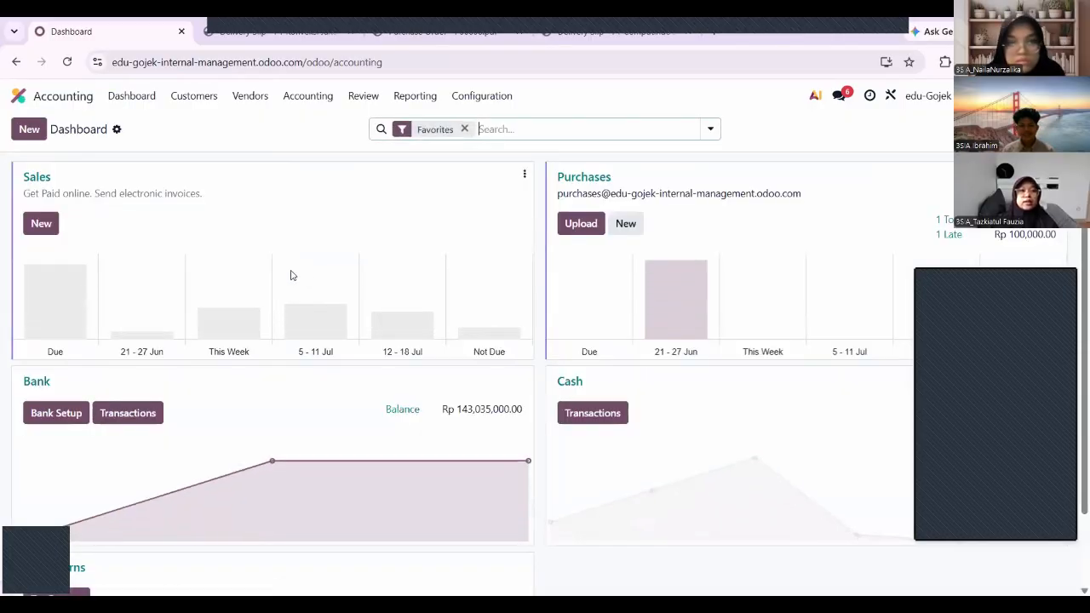
left_click(62, 99)
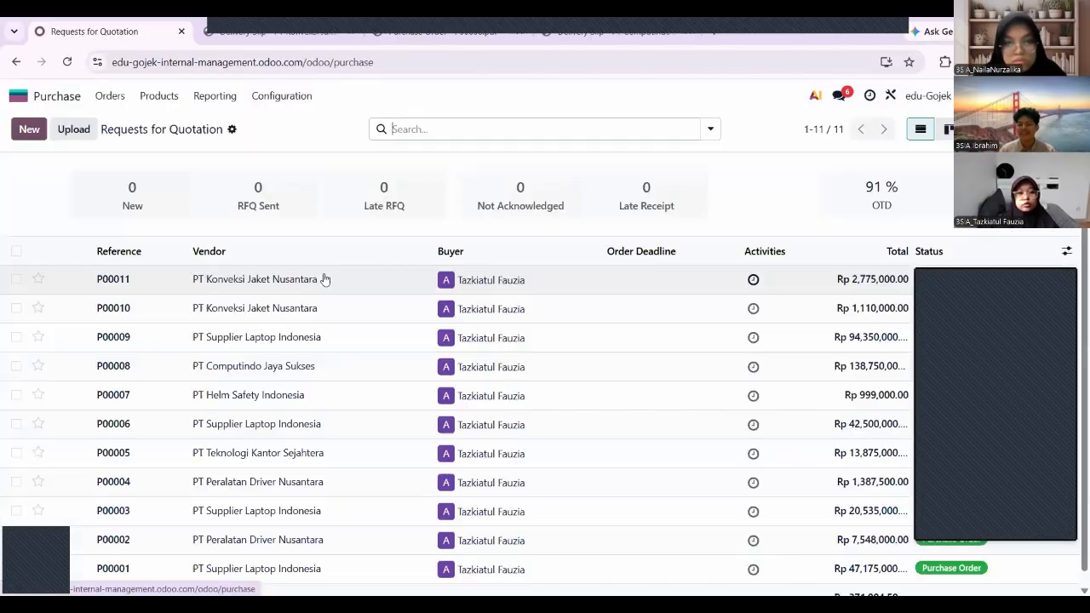
left_click(312, 281)
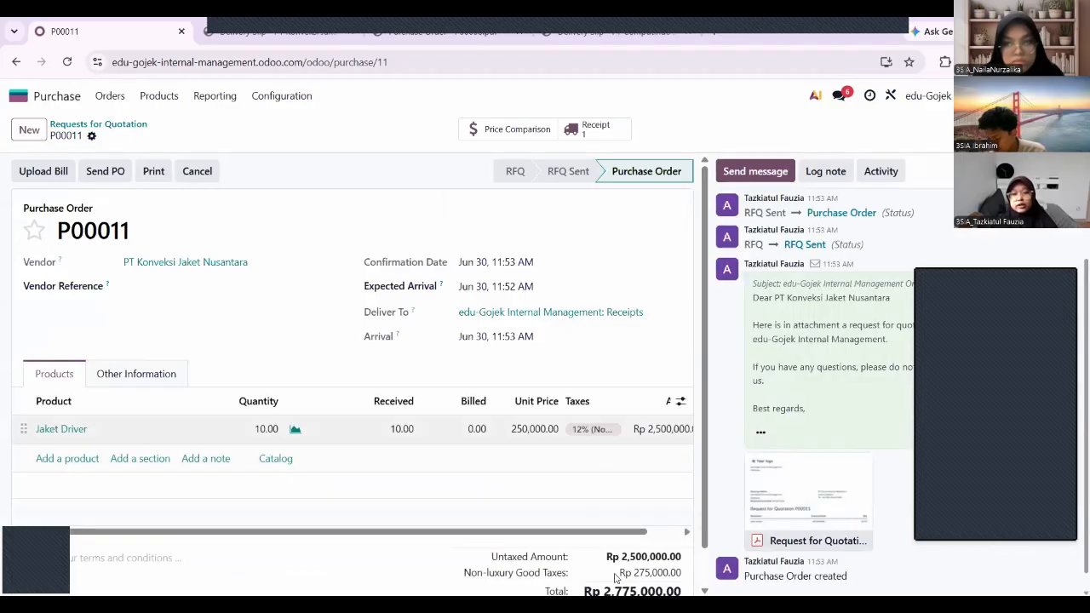
scroll(610, 562, "down", 1)
left_click_drag(604, 551, 686, 561)
key("ctrl+c")
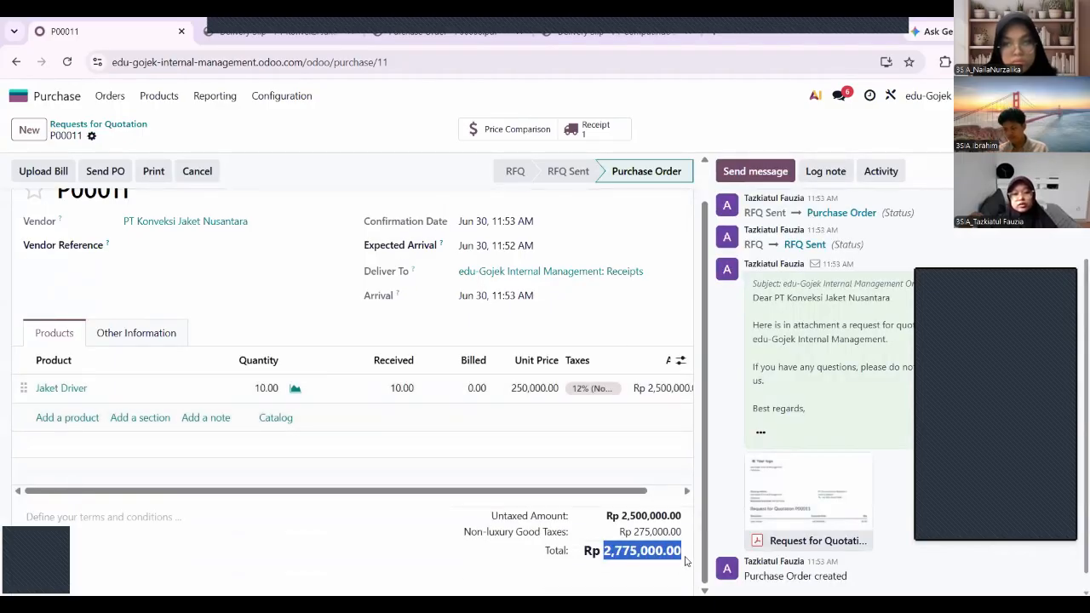
left_click(41, 101)
Start a new Bank Matching transaction 'tambah stok jaket' for partner PT Konveksi Jaket Nusantara.
left_click(263, 269)
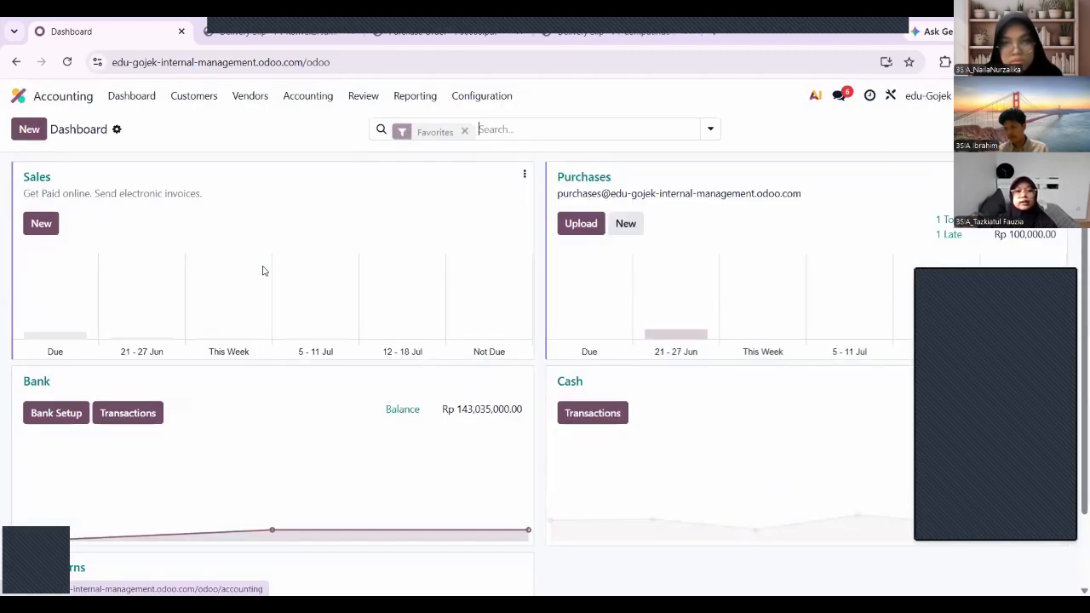
left_click(128, 413)
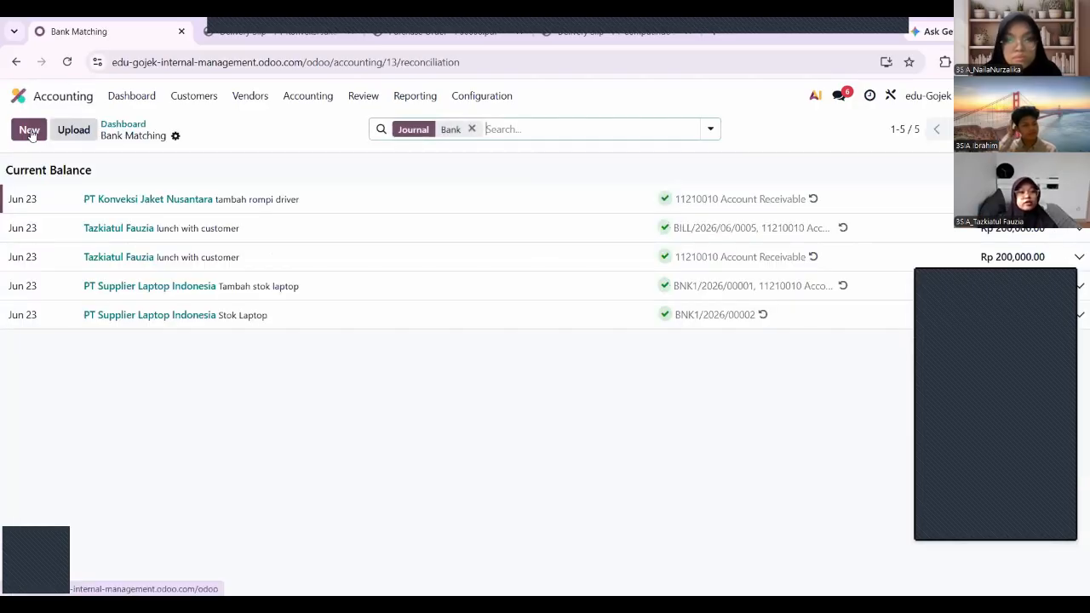
left_click(30, 130)
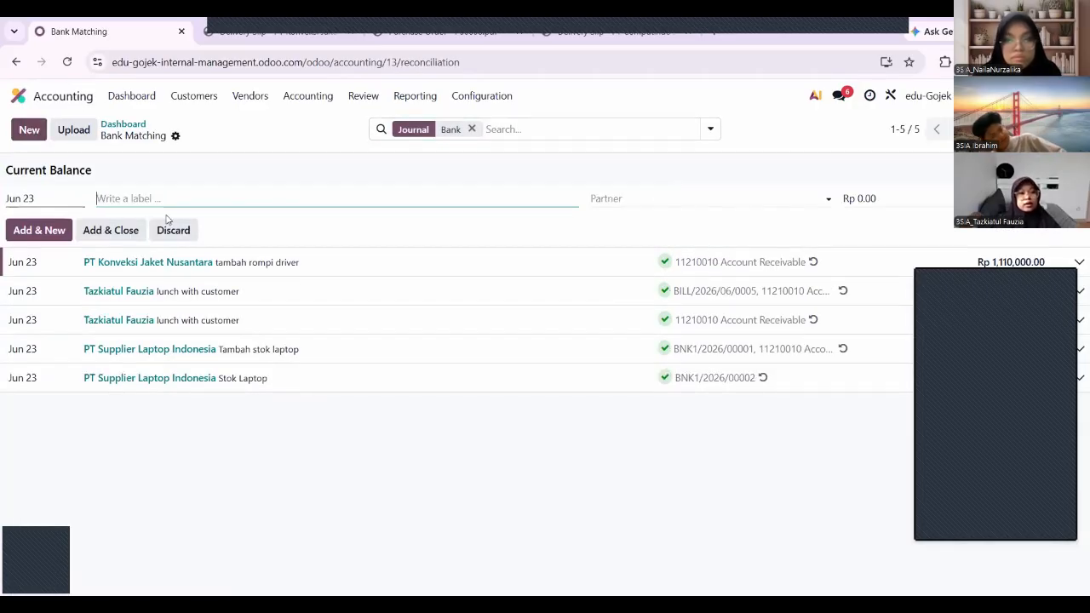
type("tambah stok jaket")
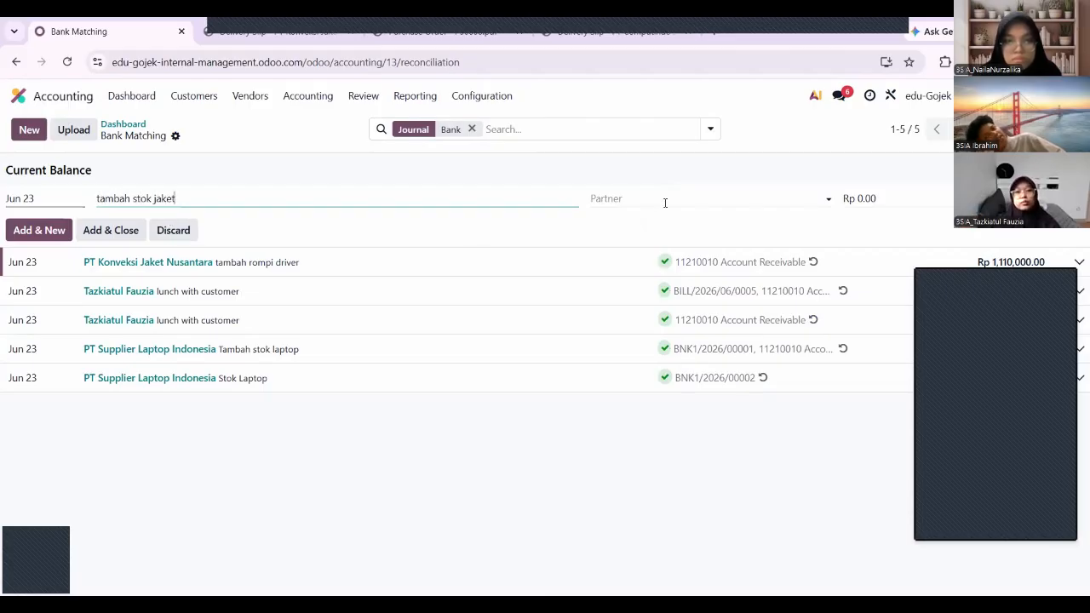
left_click(665, 203)
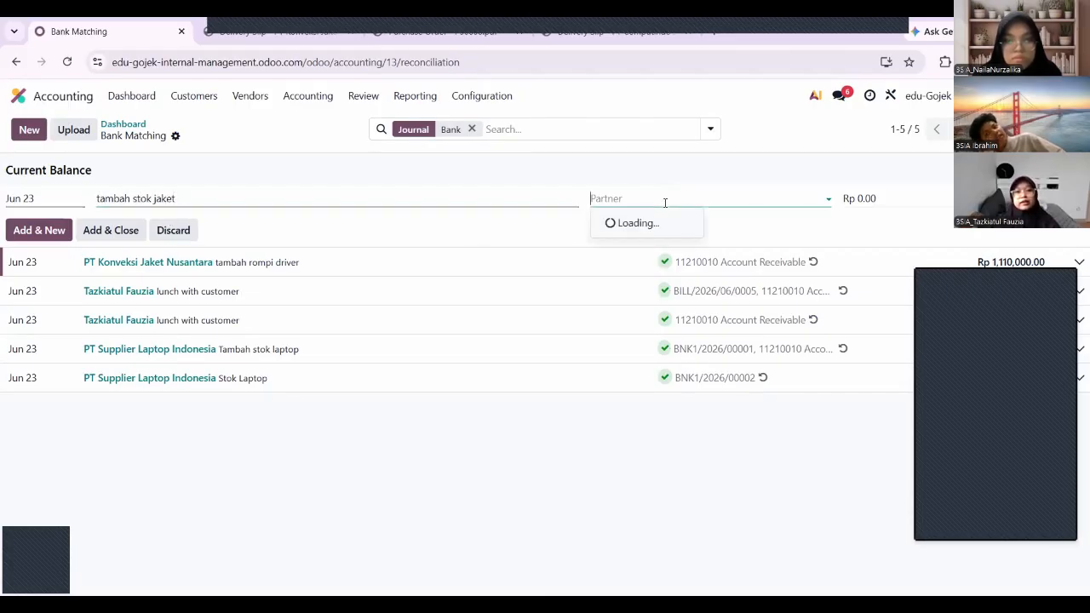
type("pt ko")
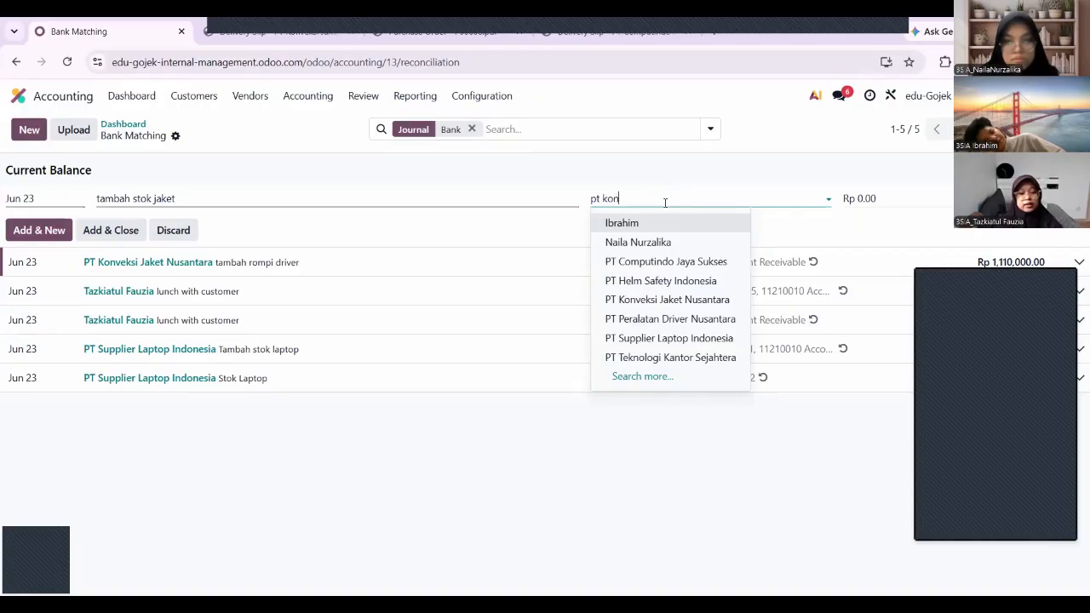
type("n")
left_click(664, 224)
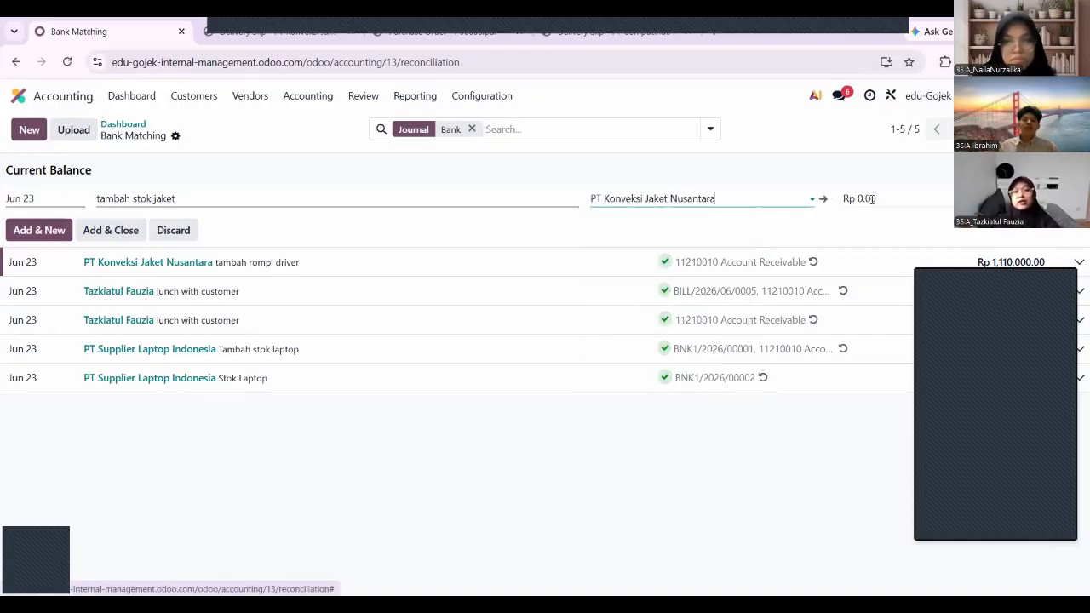
Set the amount to 2,775,000.00, save, and reconcile it against Account Receivable.
left_click(883, 196)
key("ctrl+v")
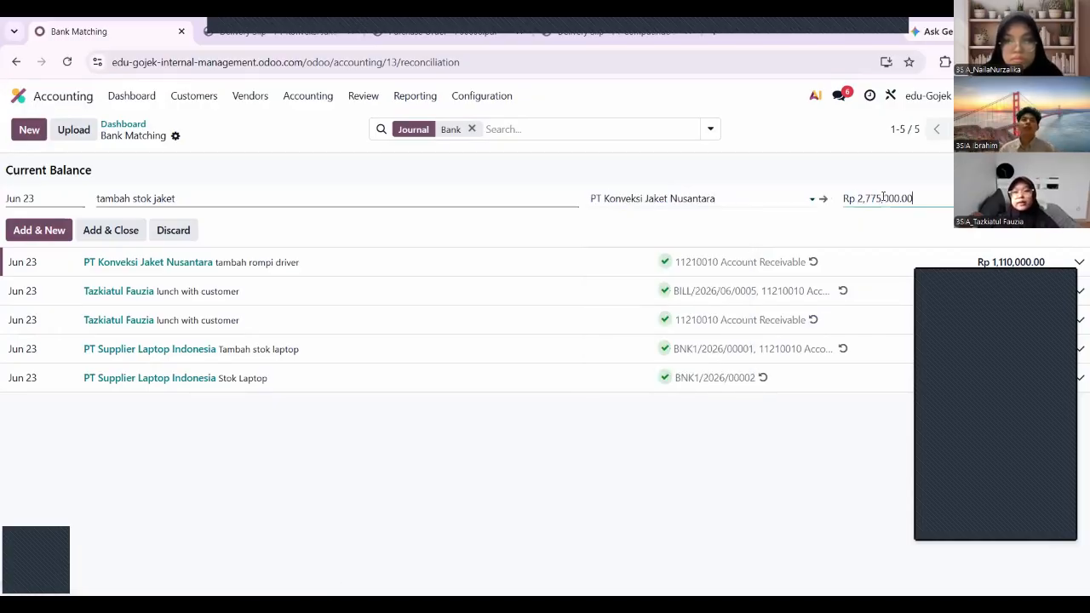
left_click(119, 235)
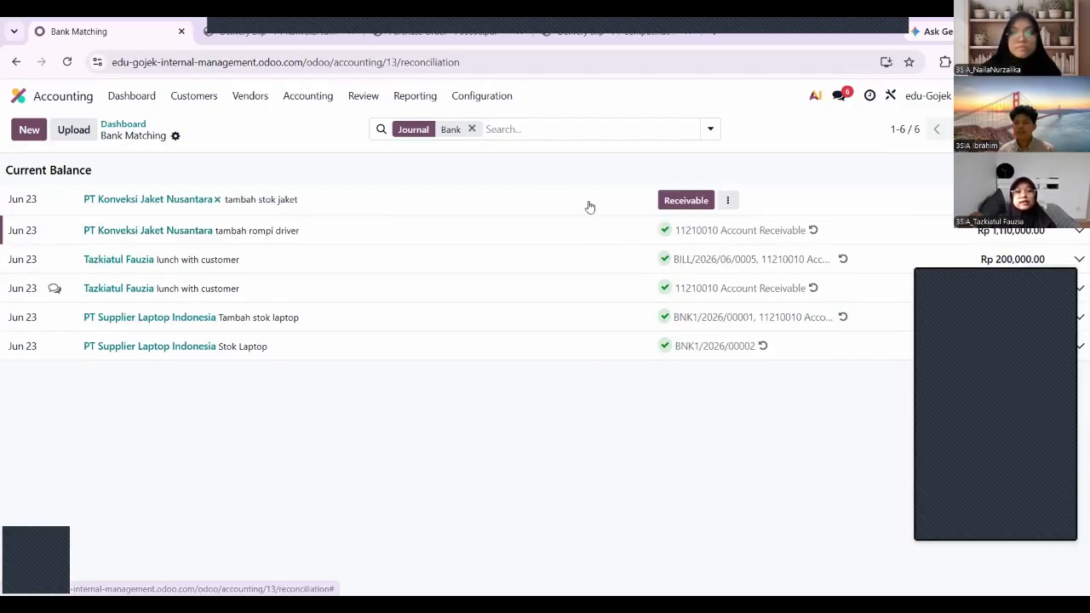
left_click(668, 203)
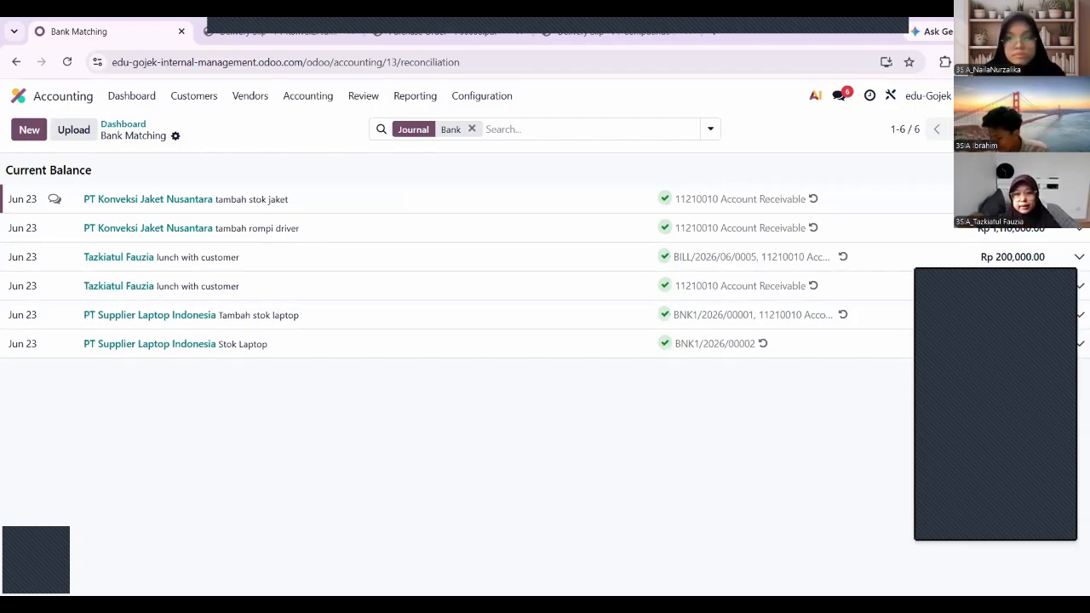
left_click(1079, 200)
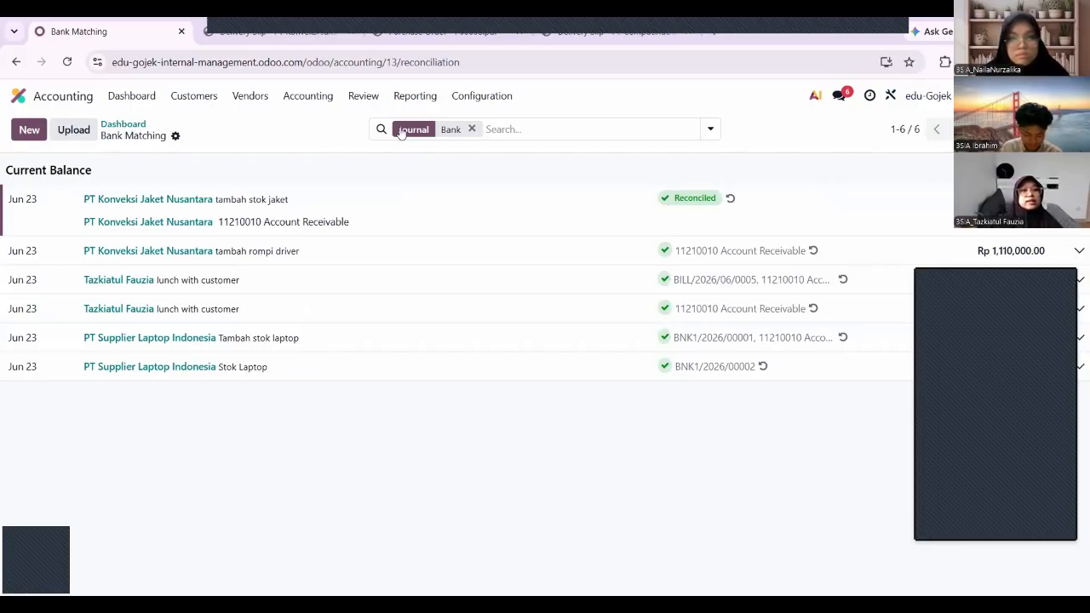
Open and scroll through the Balance Sheet report.
left_click(409, 102)
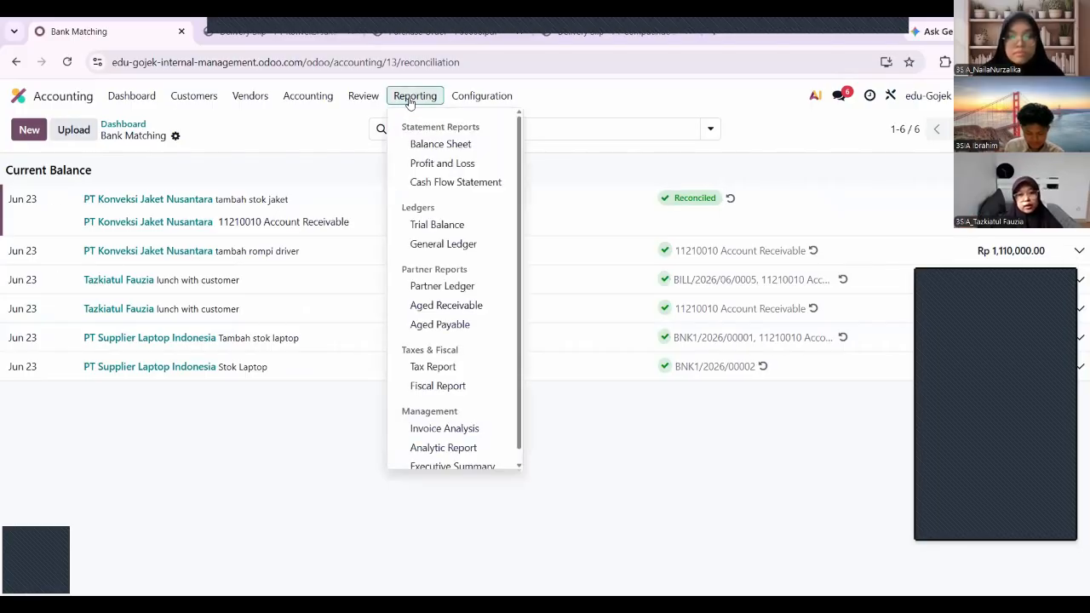
left_click(428, 148)
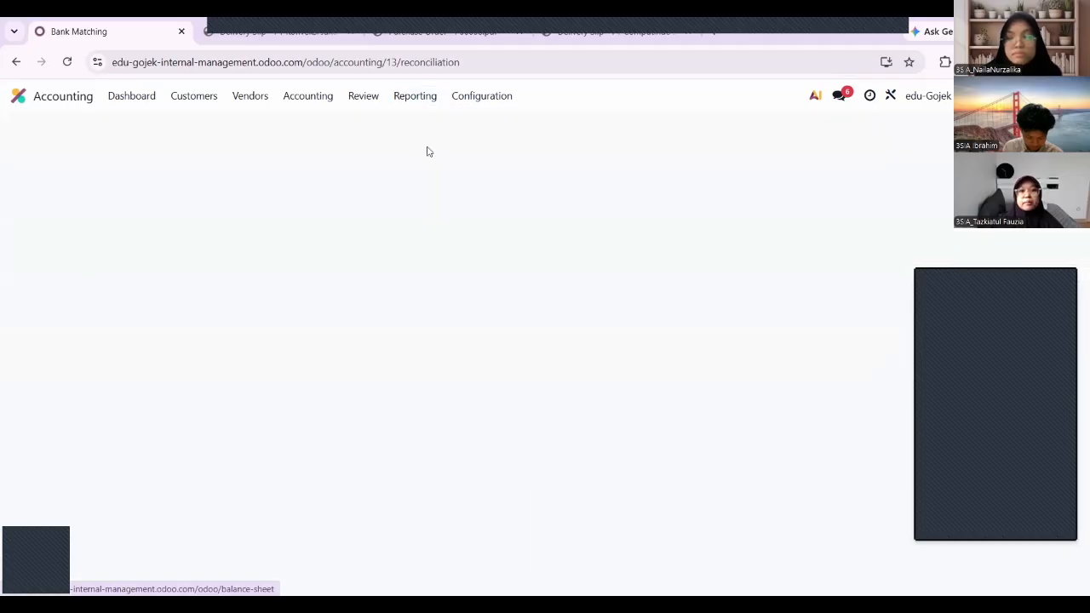
scroll(457, 305, "down", 3)
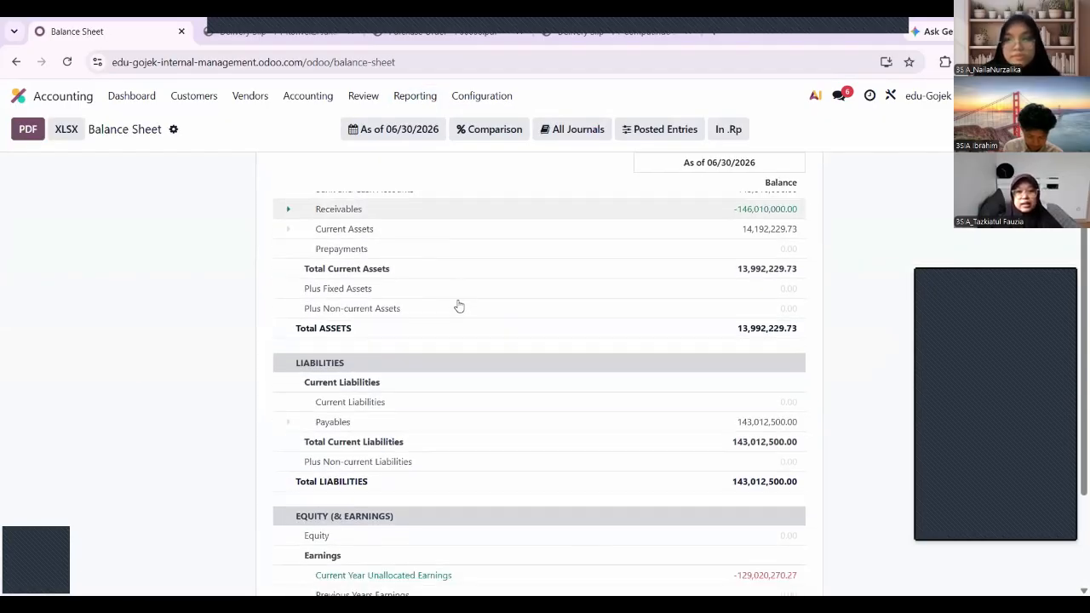
scroll(458, 303, "down", 2)
scroll(428, 375, "up", 3)
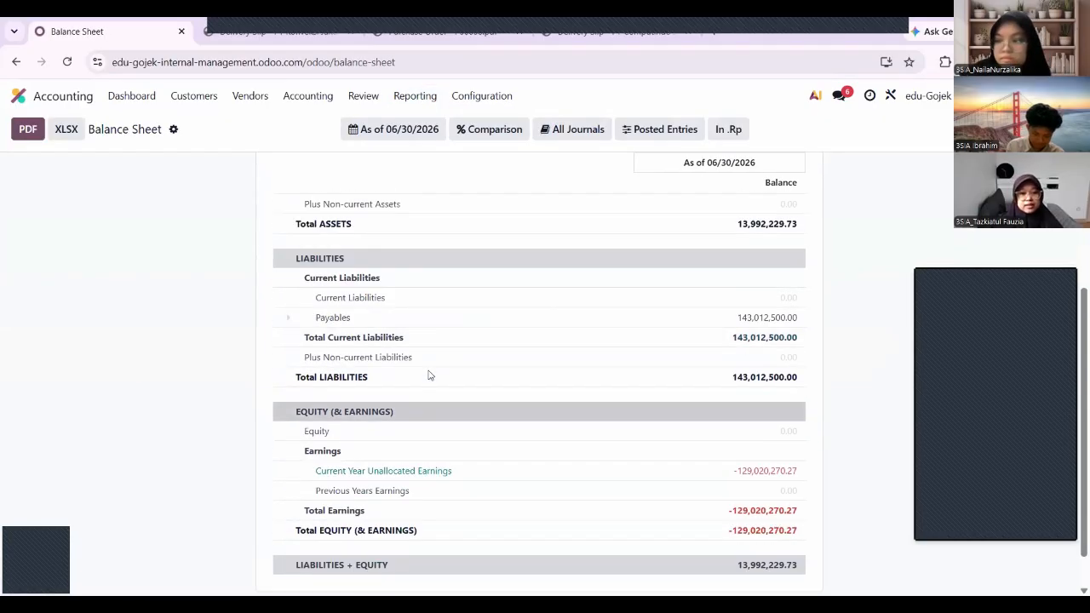
scroll(428, 374, "up", 3)
scroll(428, 372, "down", 4)
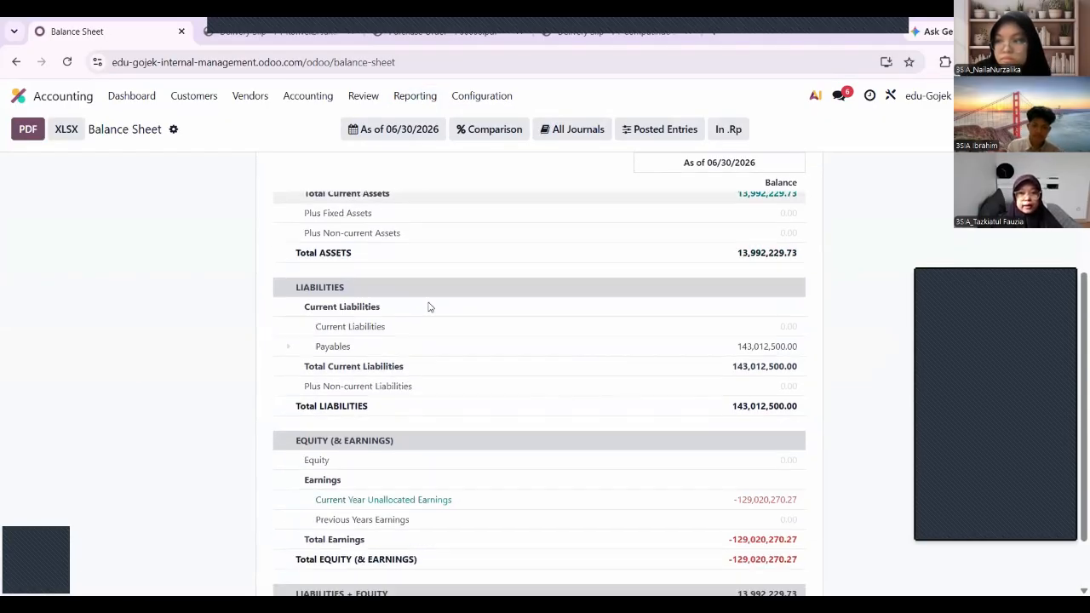
View the Profit and Loss report, then the Jun 2026 Trial Balance.
left_click(417, 96)
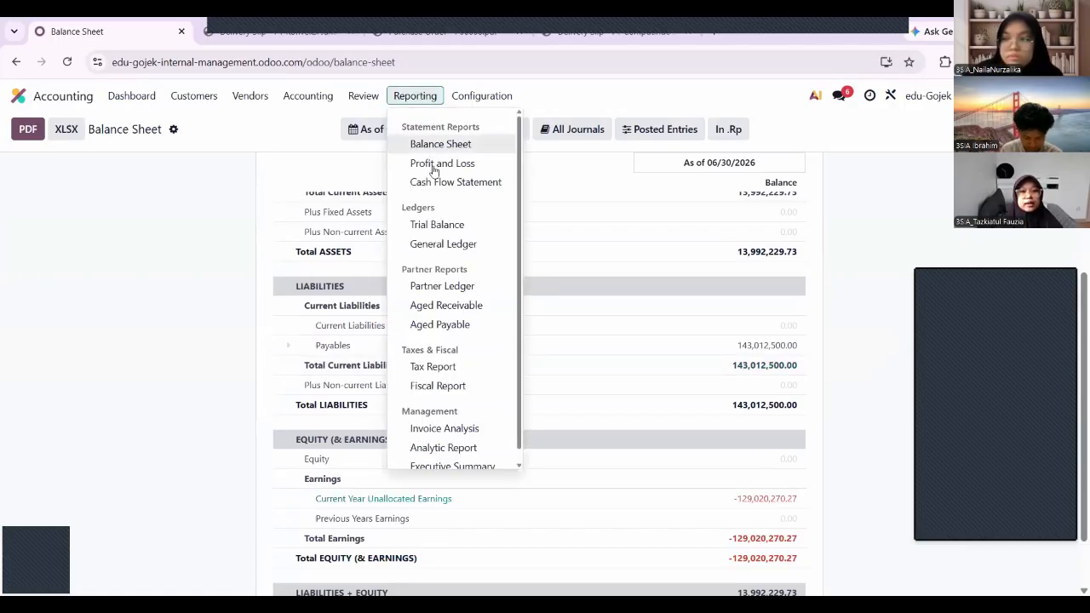
left_click(431, 164)
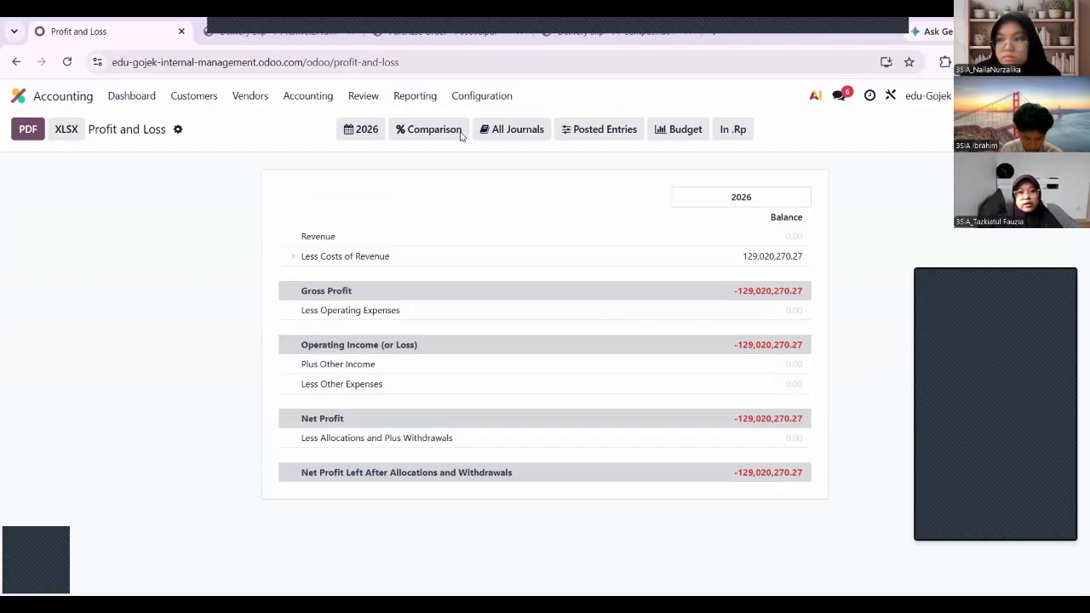
left_click(417, 96)
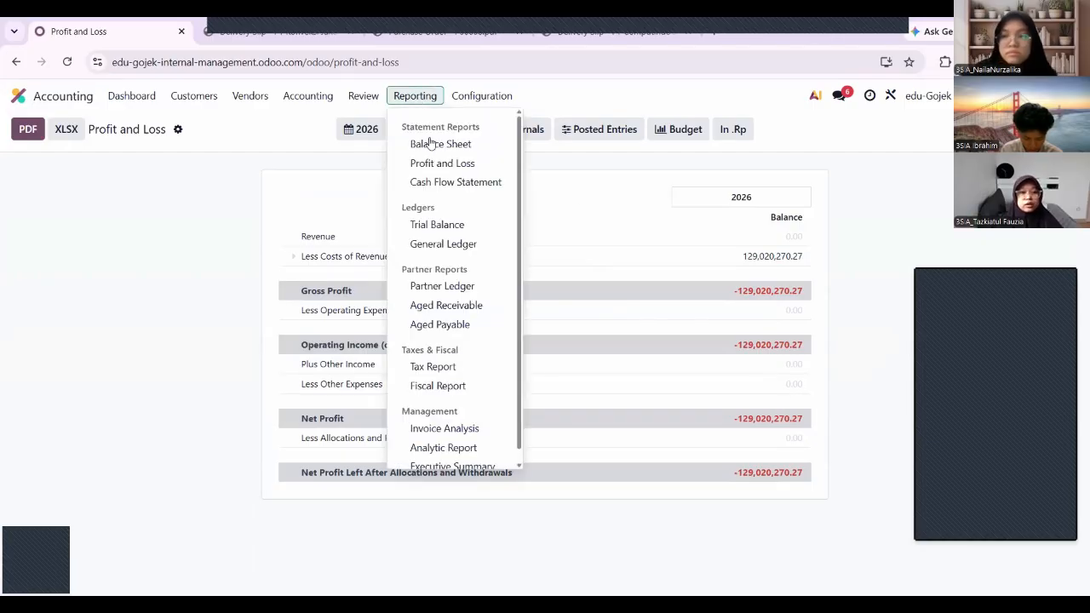
left_click(433, 227)
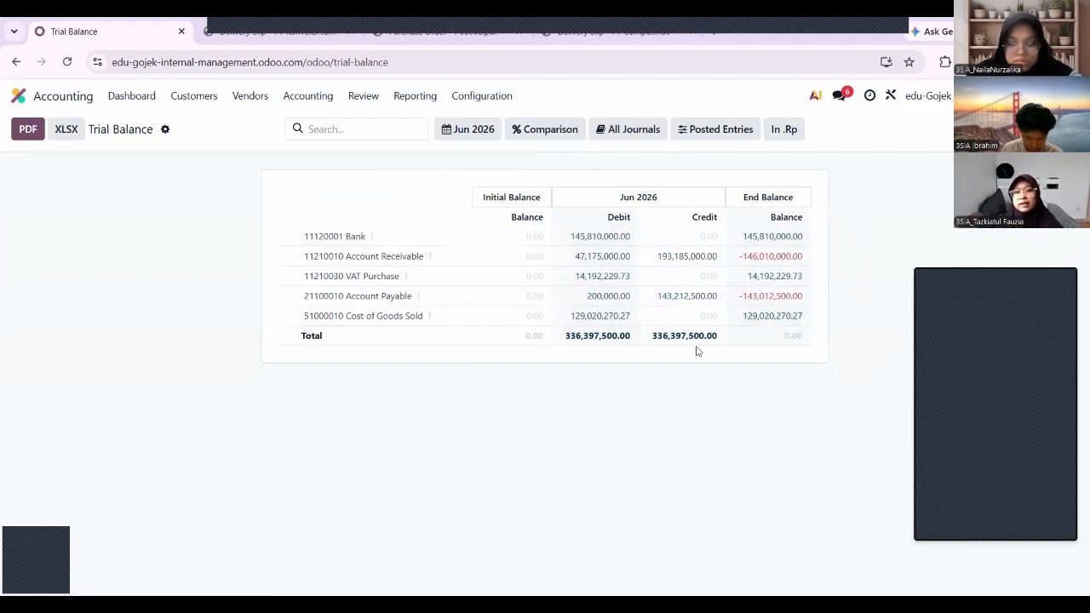
View the General Ledger, Partner Ledger, then Aged Receivable as of 06/30/2026.
left_click(432, 97)
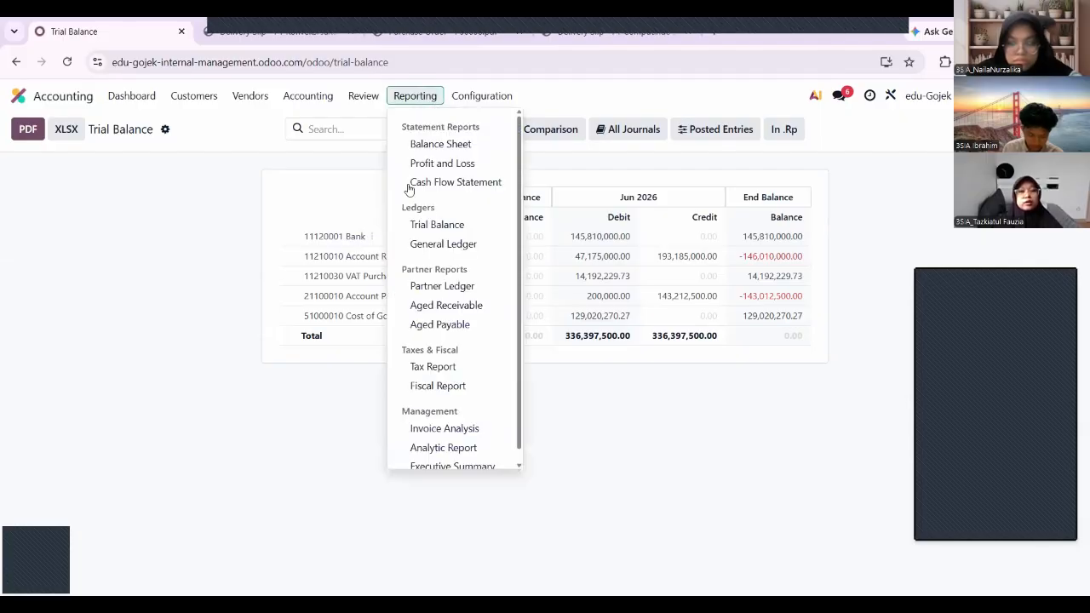
left_click(419, 244)
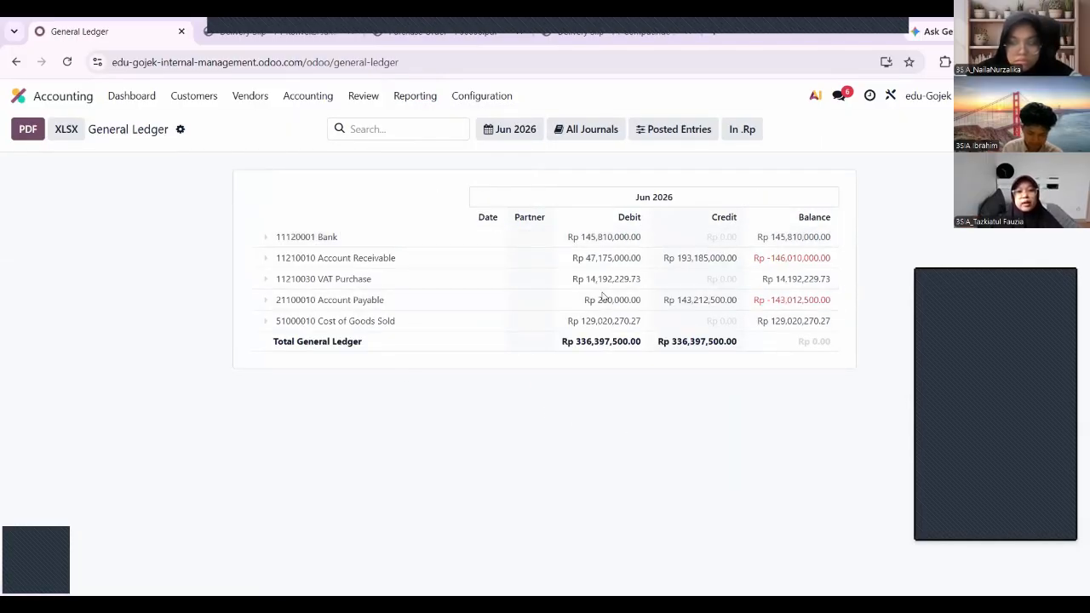
left_click(416, 97)
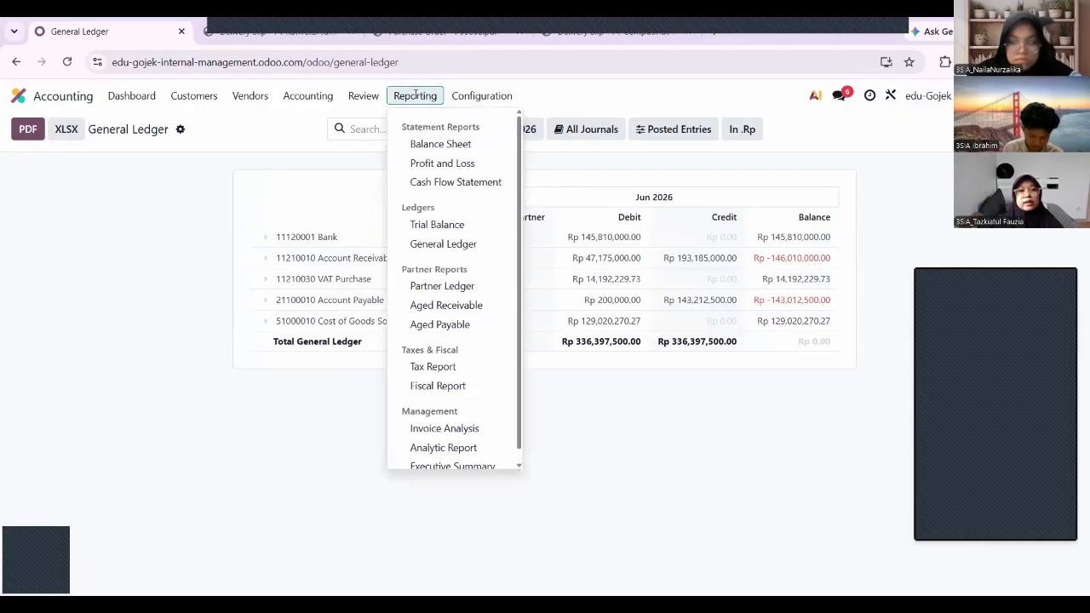
left_click(446, 287)
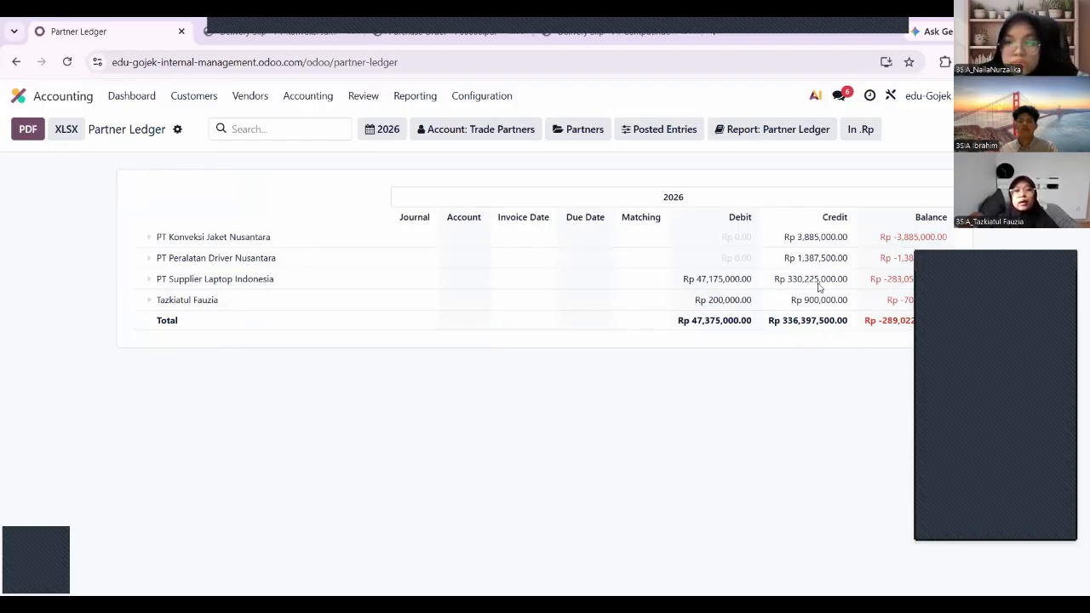
left_click(421, 100)
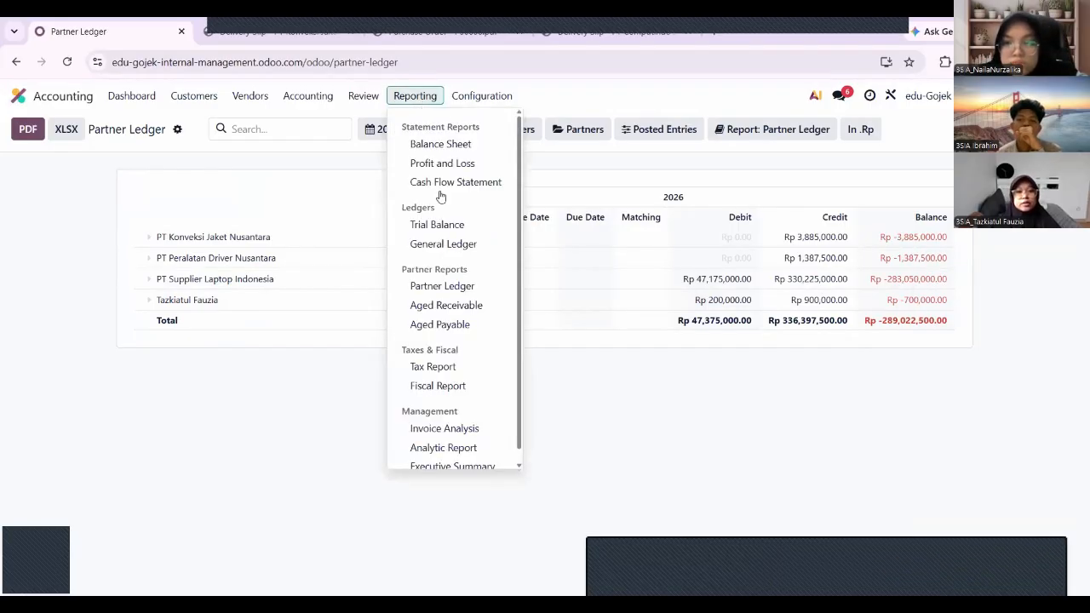
left_click(446, 307)
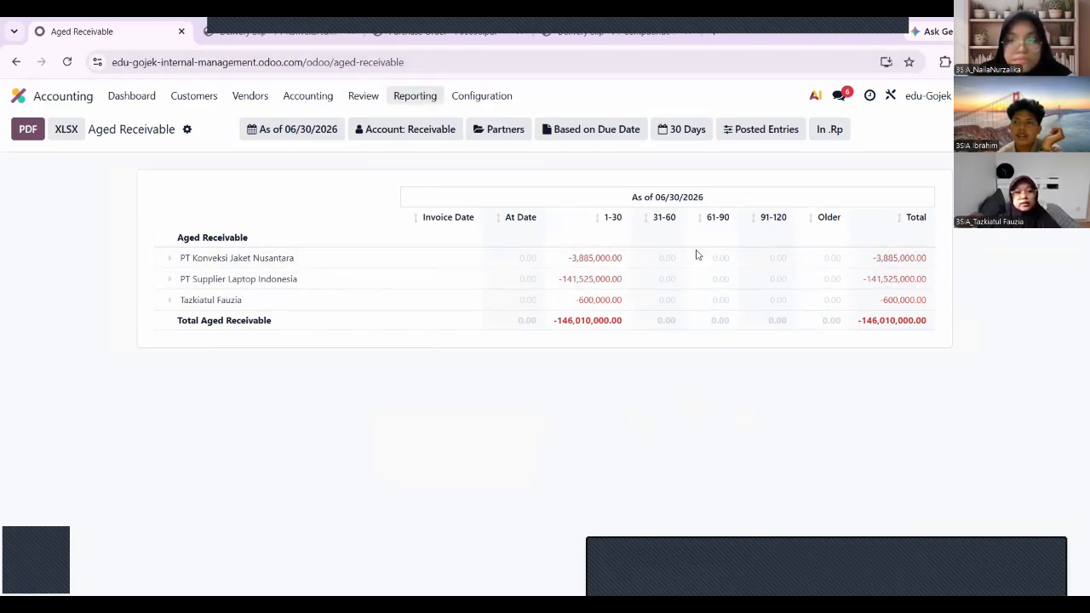
Look at the Aged Payable report, then go back to the home app grid.
left_click(414, 95)
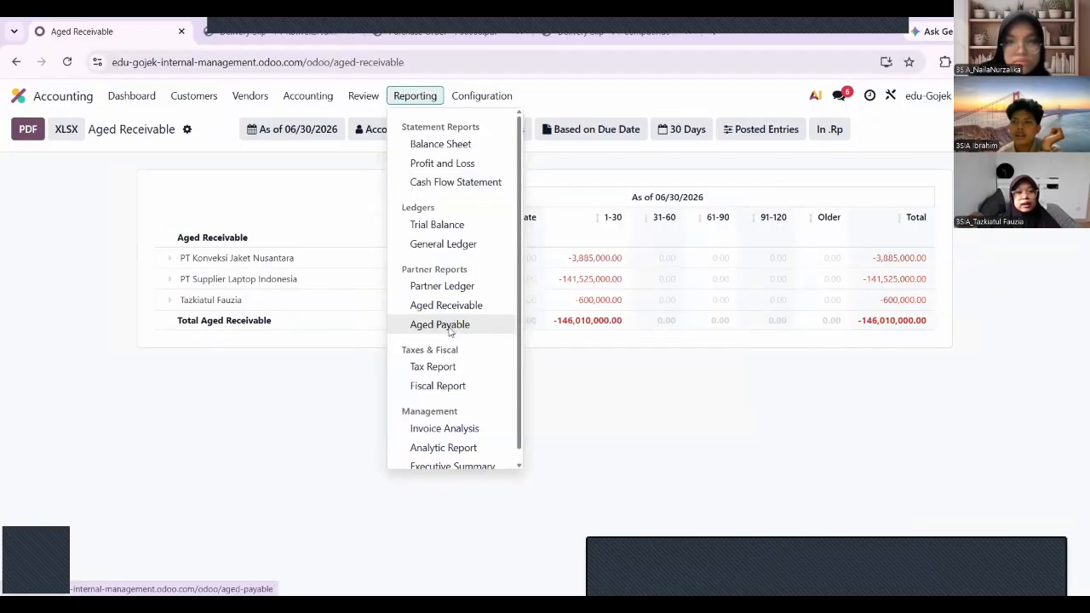
left_click(451, 332)
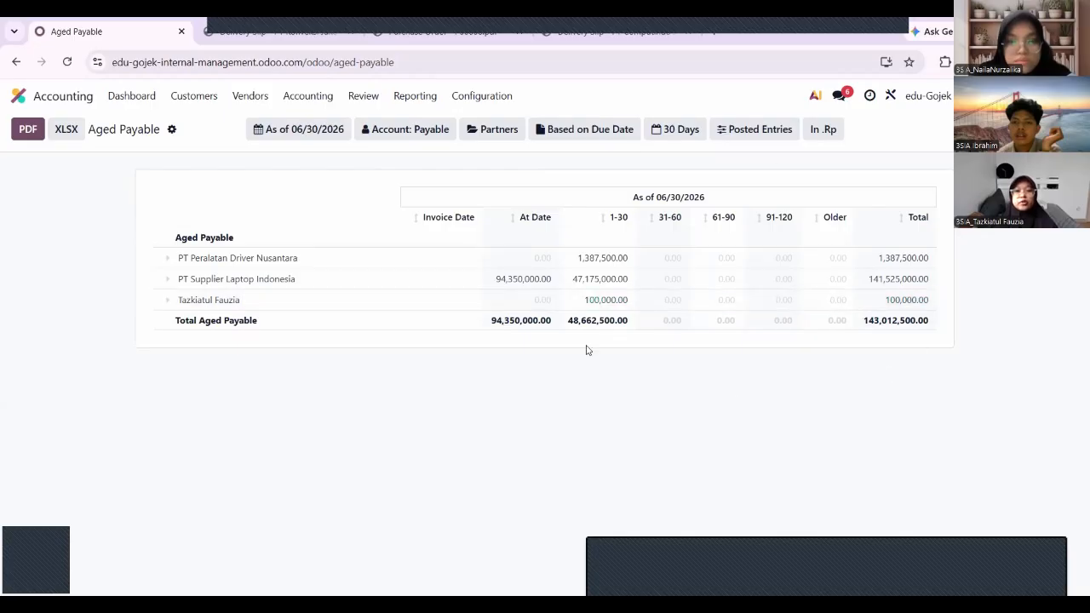
left_click(43, 100)
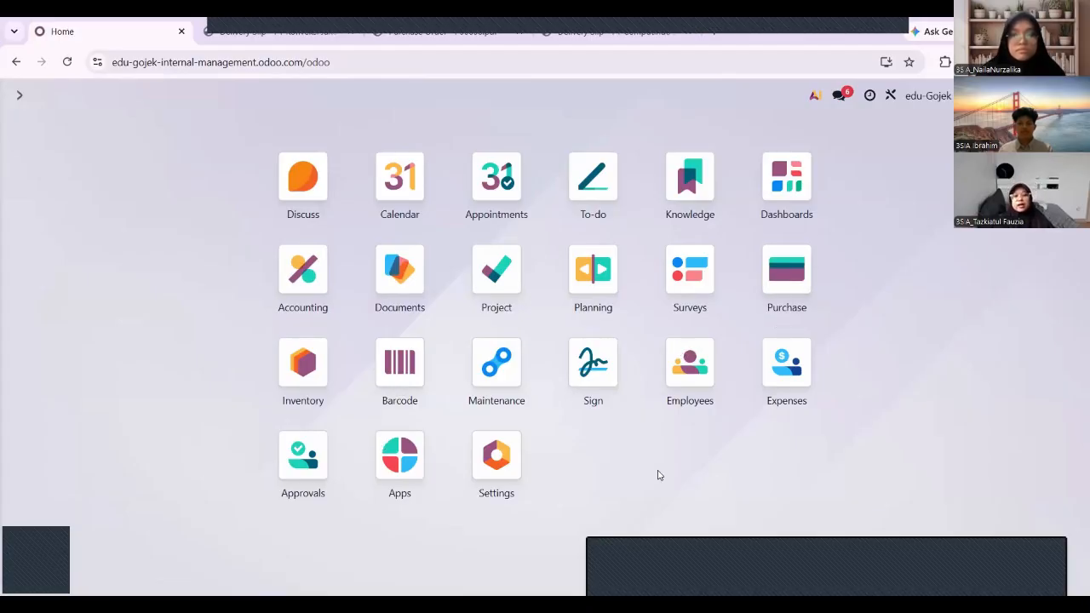
Move the 'Pengecekan dan Pemeliharaan Berkala Laptop Kantor' request from Repaired to Scrap on the maintenance board.
left_click(502, 373)
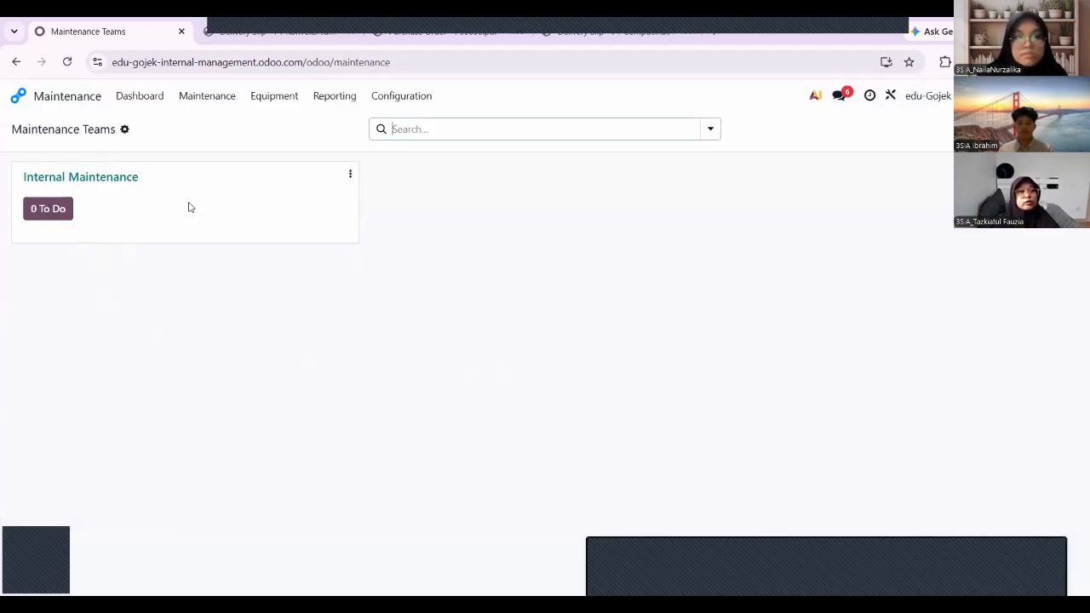
left_click(202, 101)
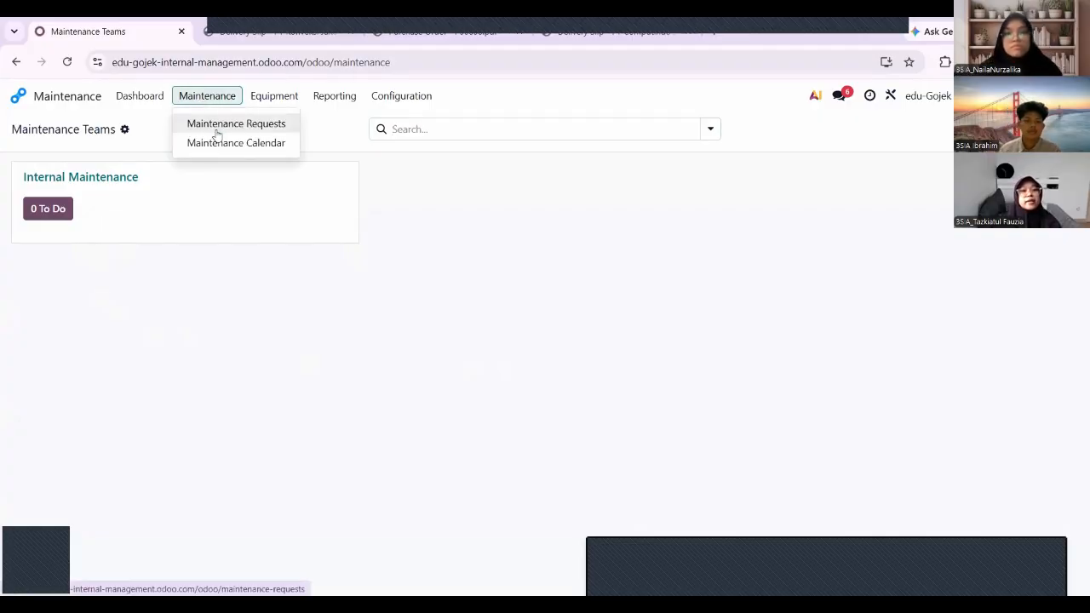
left_click(218, 135)
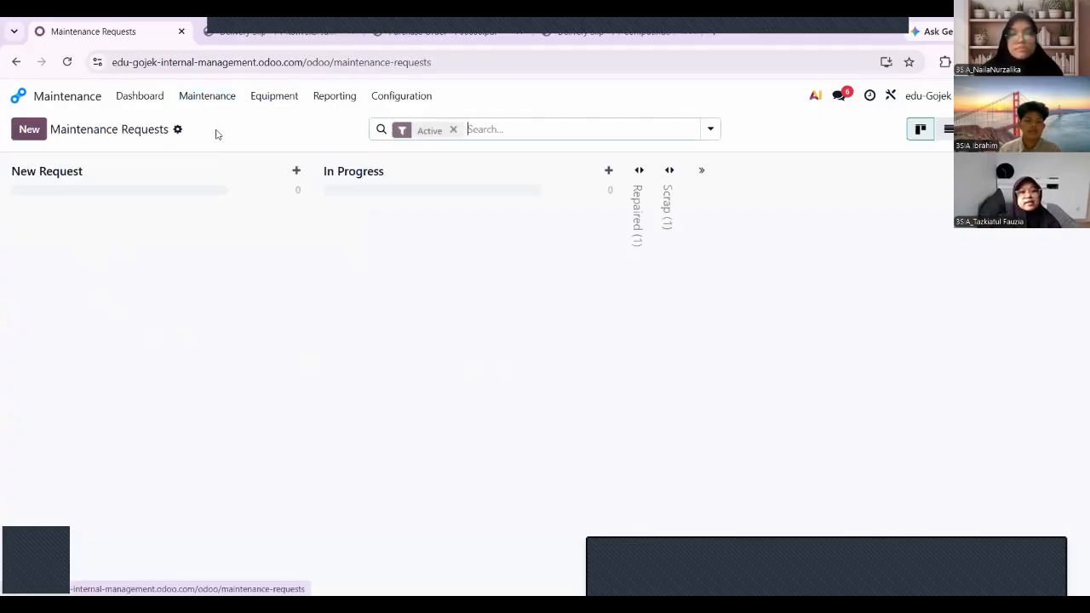
left_click(643, 196)
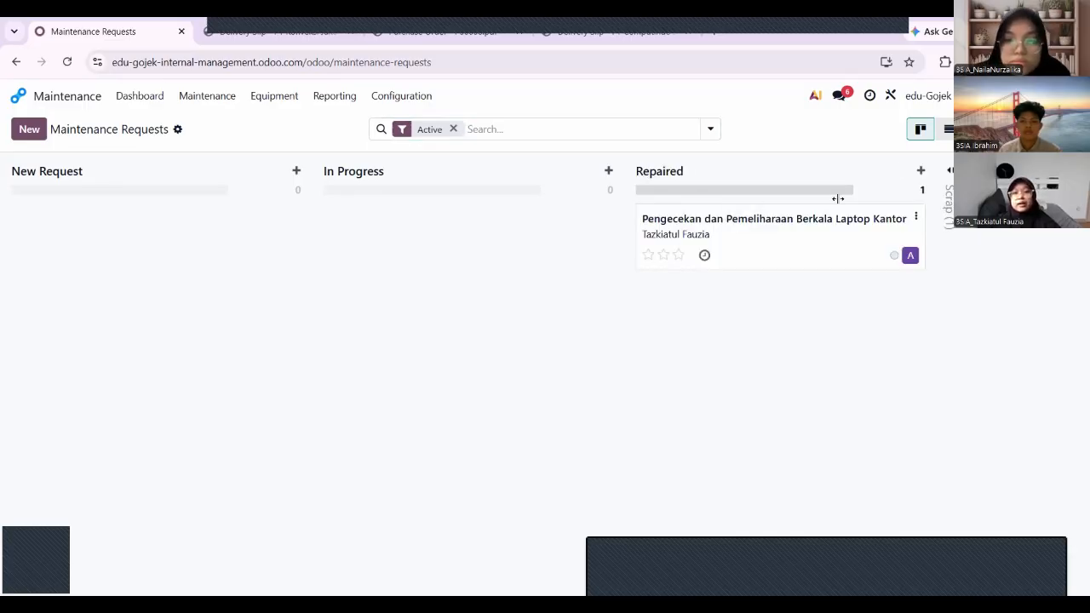
left_click(949, 168)
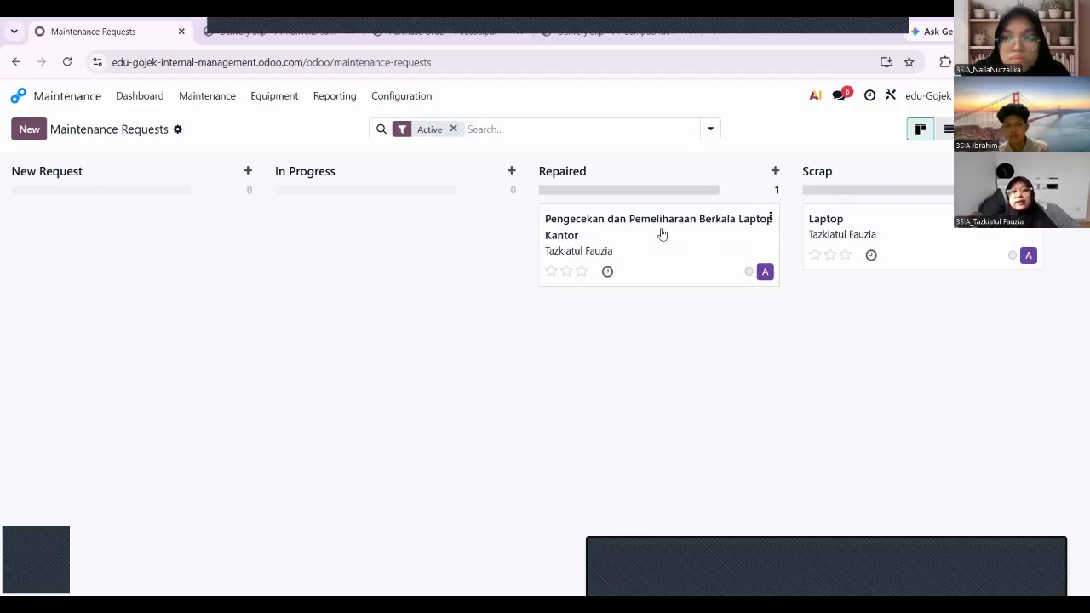
left_click_drag(723, 281, 924, 307)
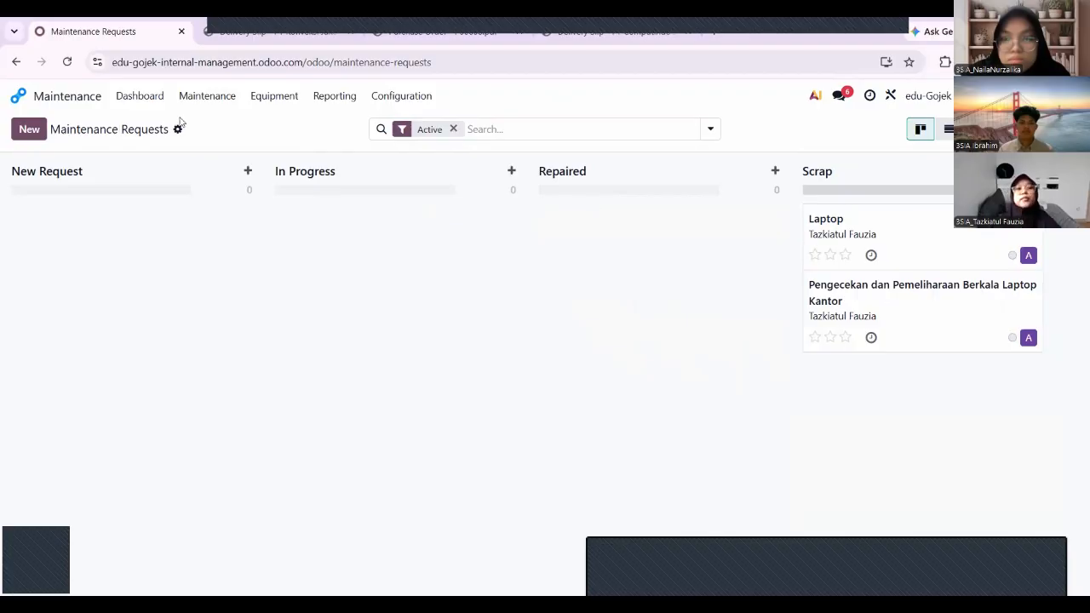
Open a blank maintenance request, browse its Notes and Instructions tabs, and leave it unsaved.
left_click(41, 129)
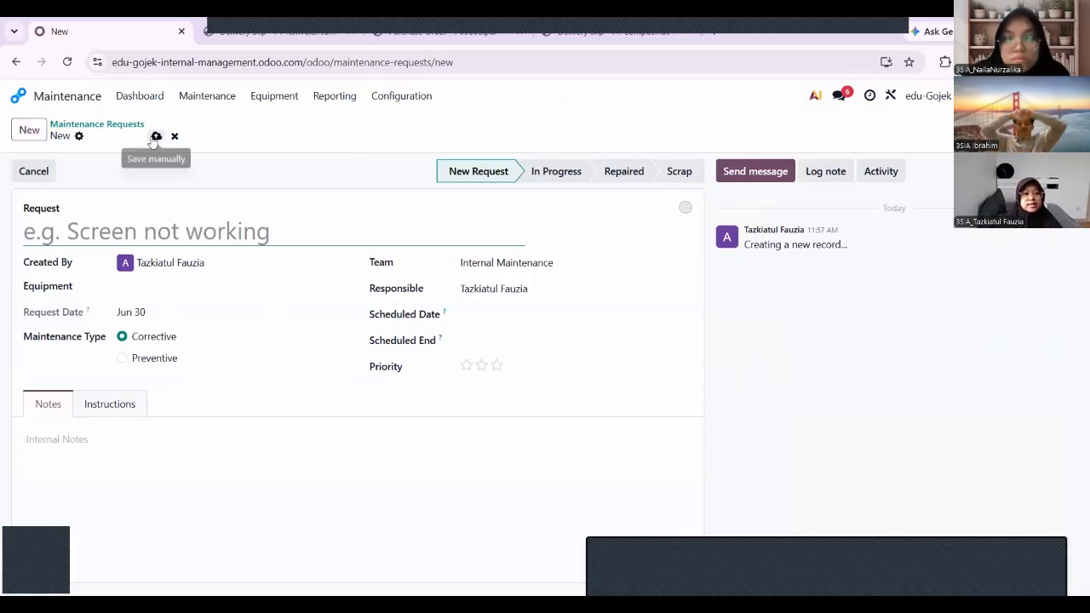
left_click(75, 441)
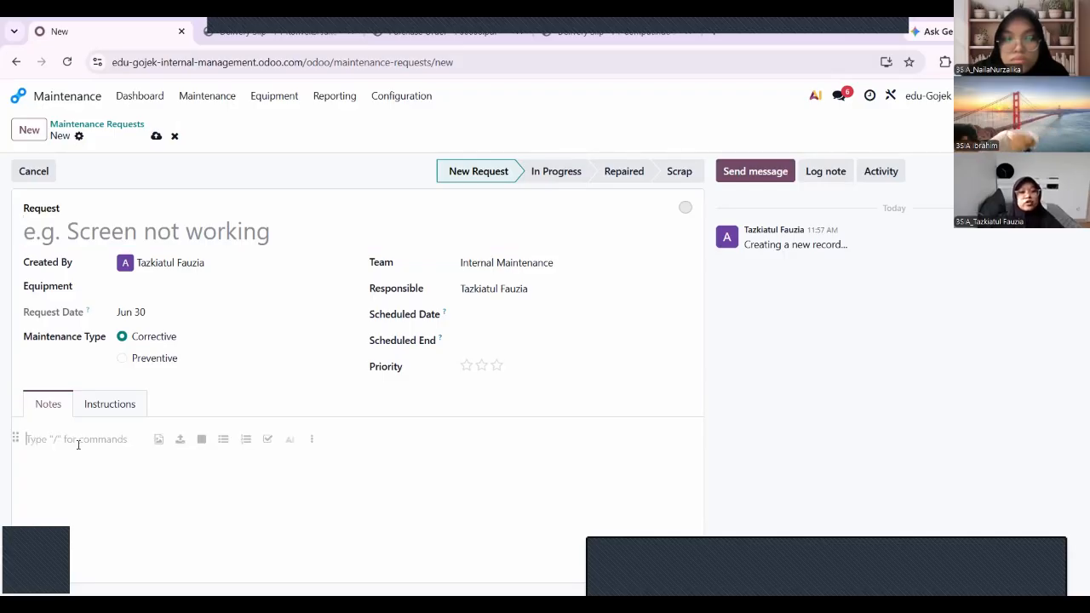
left_click(114, 409)
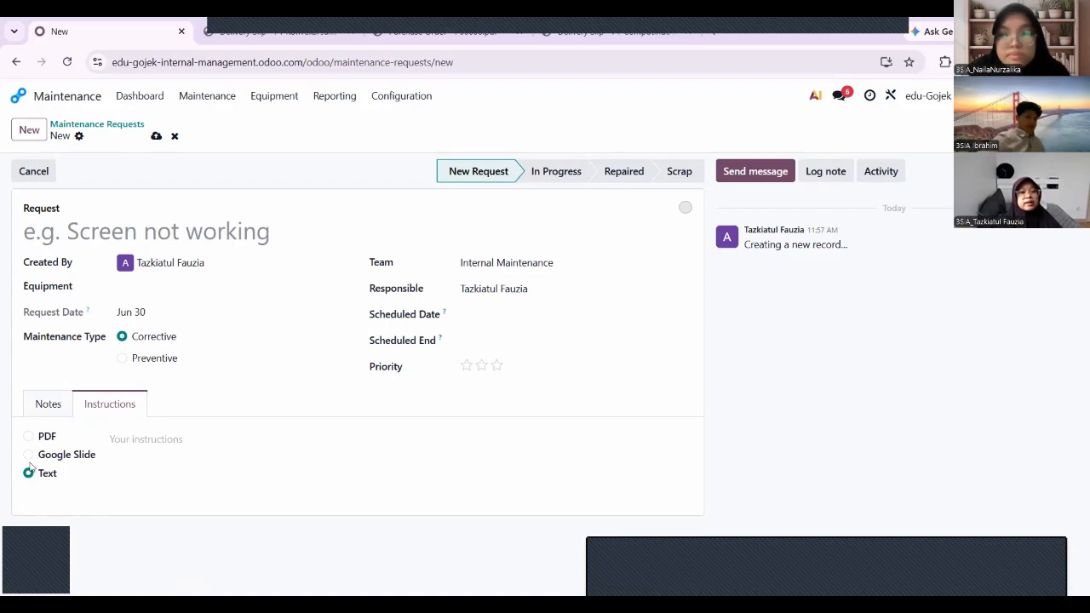
left_click(41, 412)
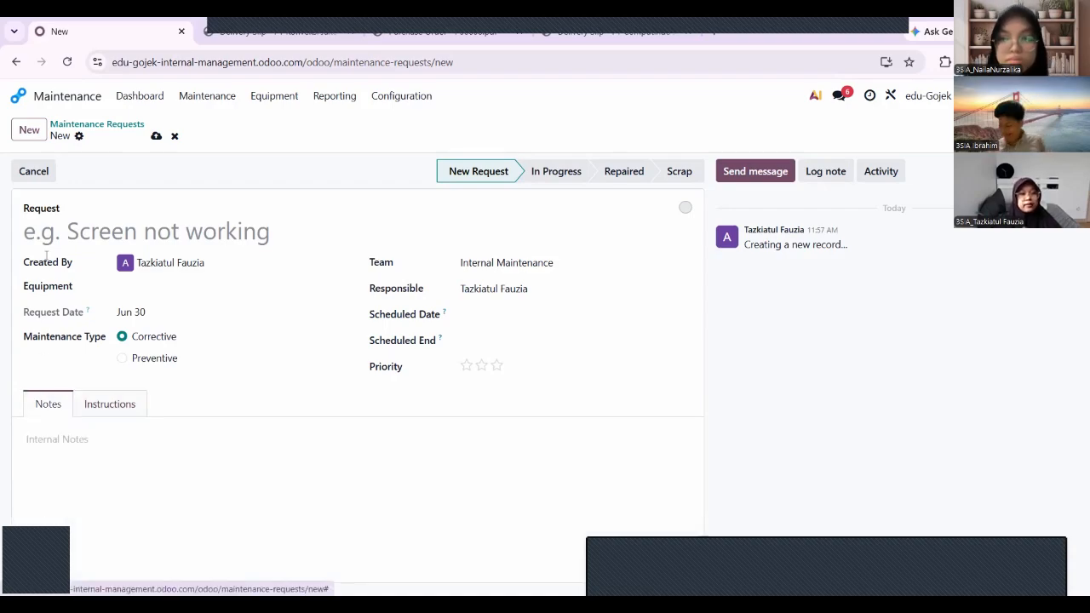
left_click(66, 100)
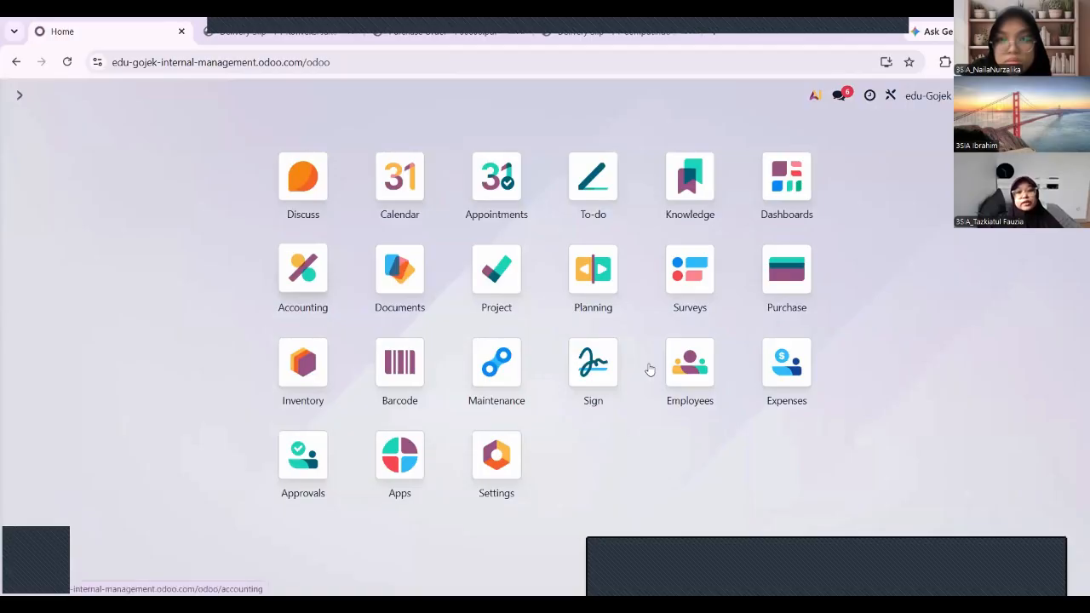
left_click(682, 381)
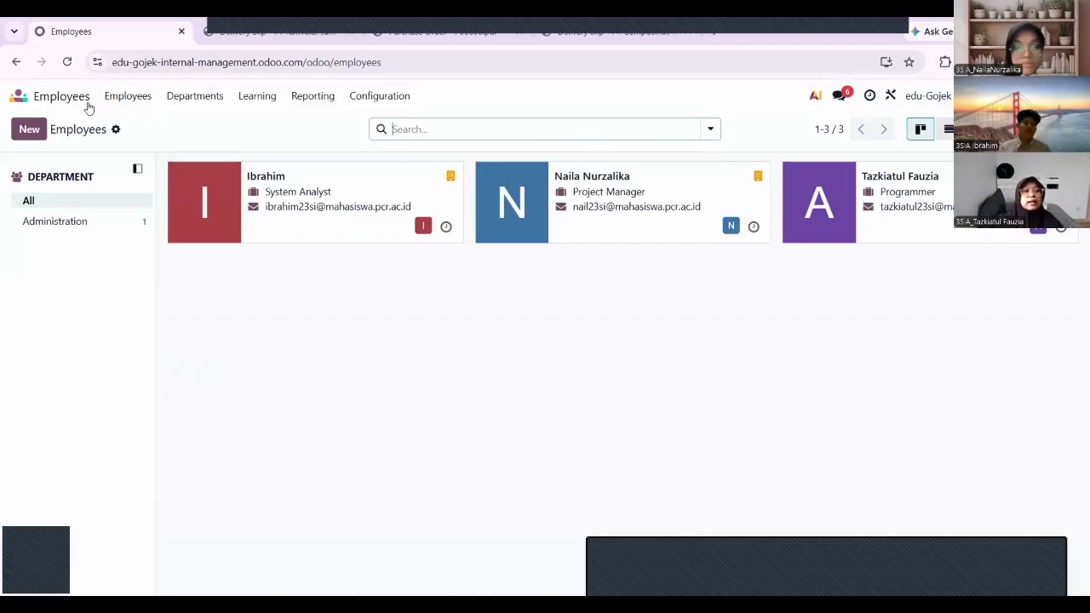
left_click(30, 131)
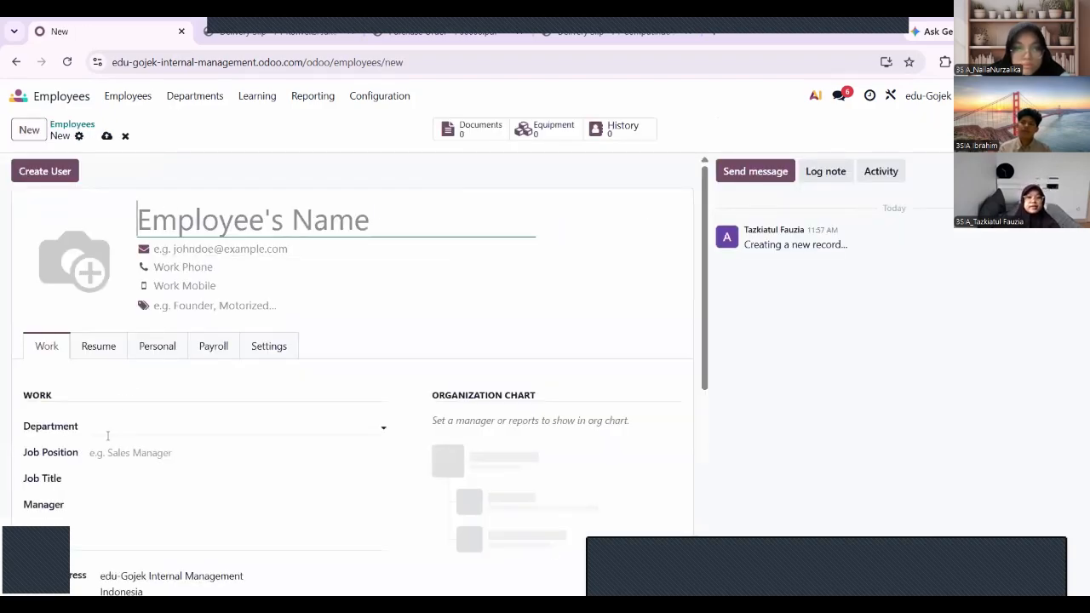
scroll(108, 434, "down", 2)
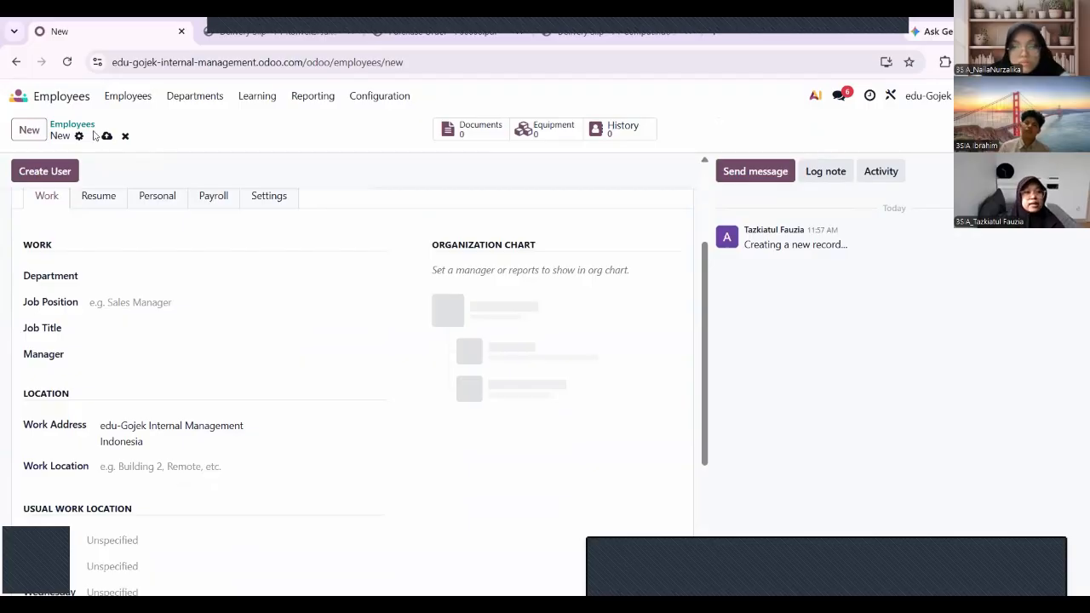
left_click(72, 98)
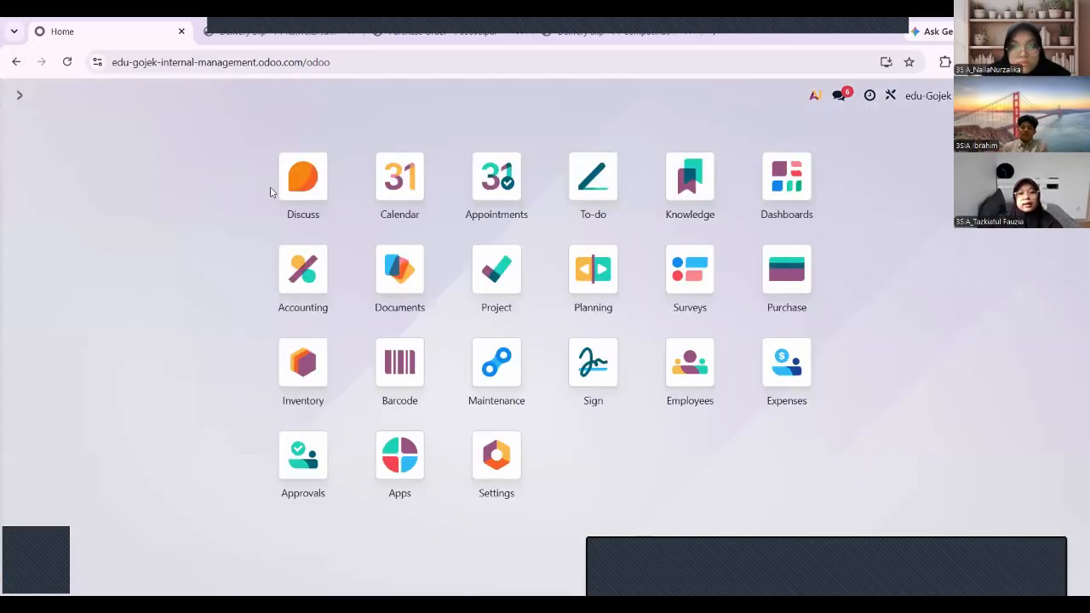
Open the Expenses app to the My Expenses list.
left_click(782, 382)
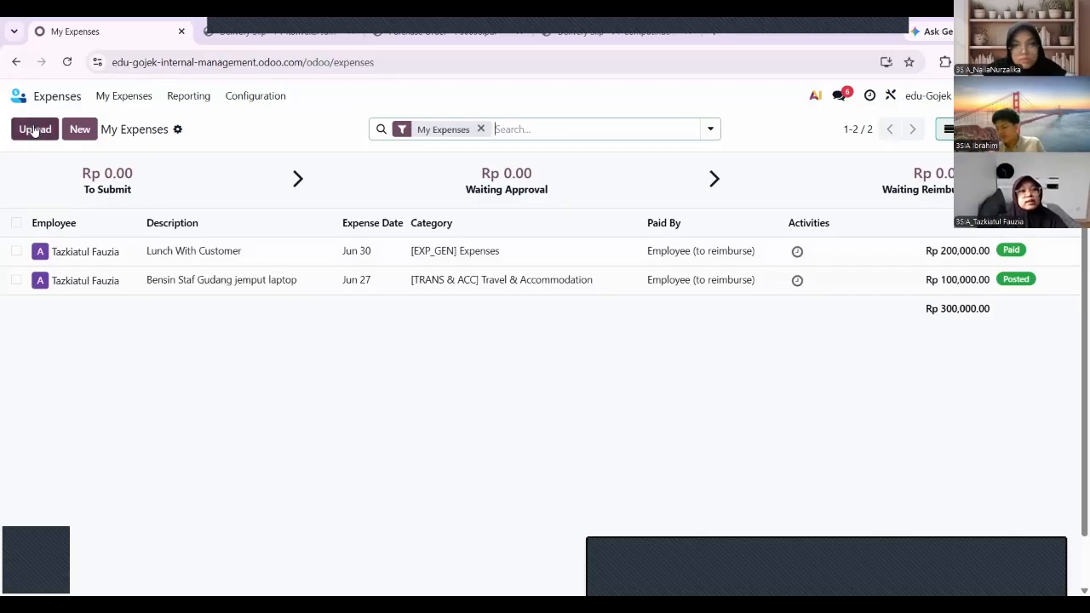
Create the expense 'Meeting with customer at cafe' with a total of 300,000 and submit it.
left_click(80, 130)
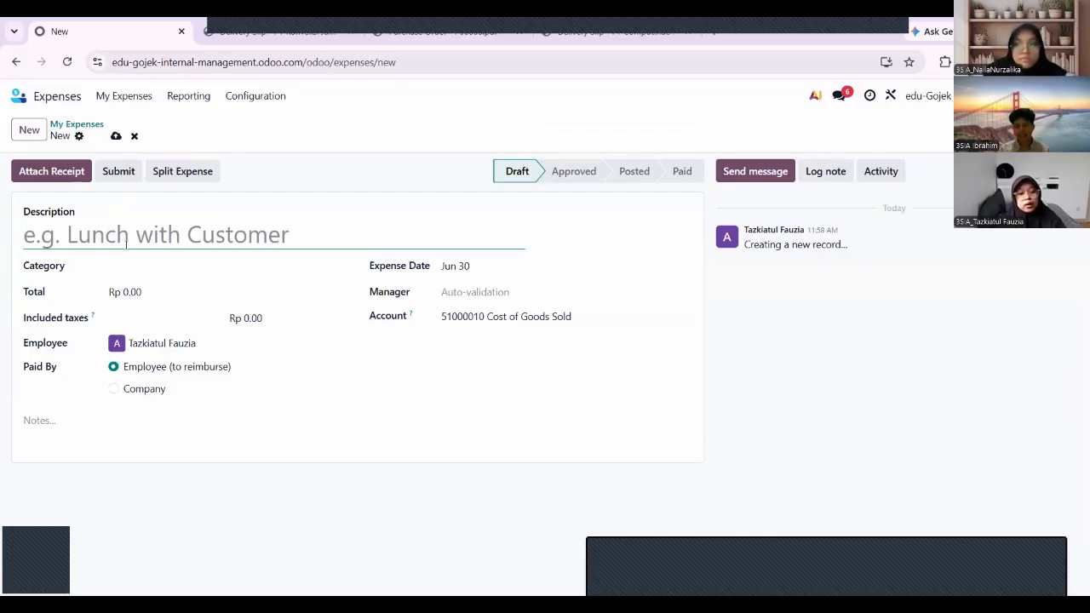
type("Meeting wi")
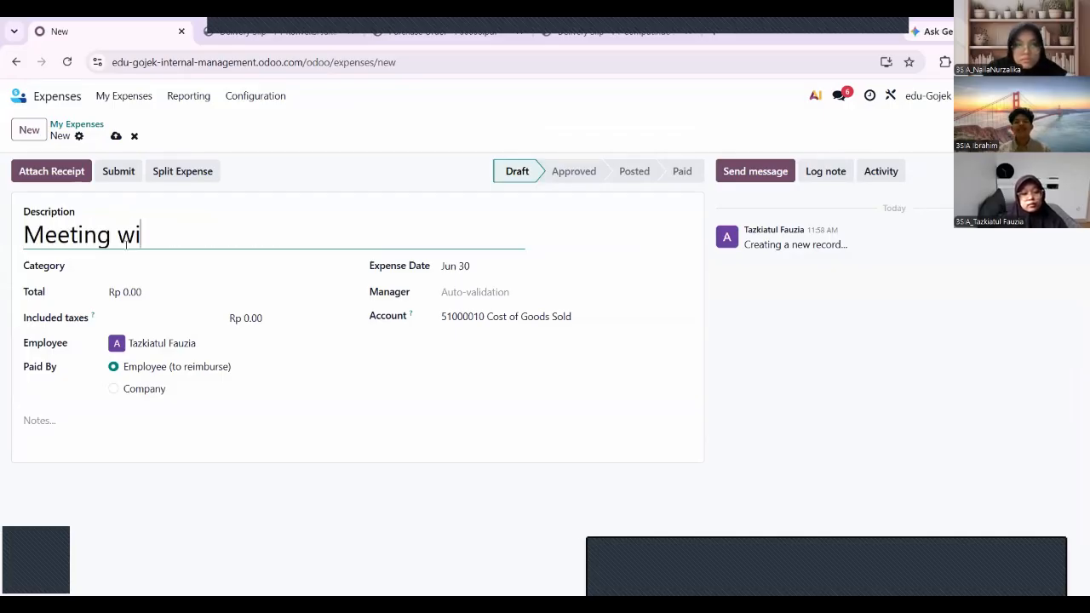
type("th customer at cafe")
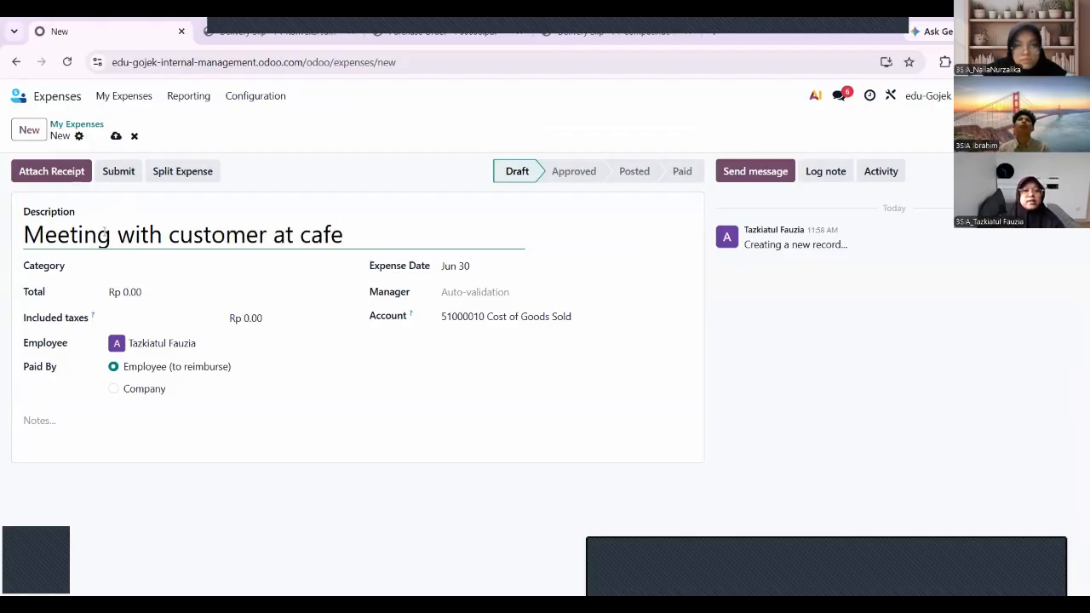
left_click(131, 292)
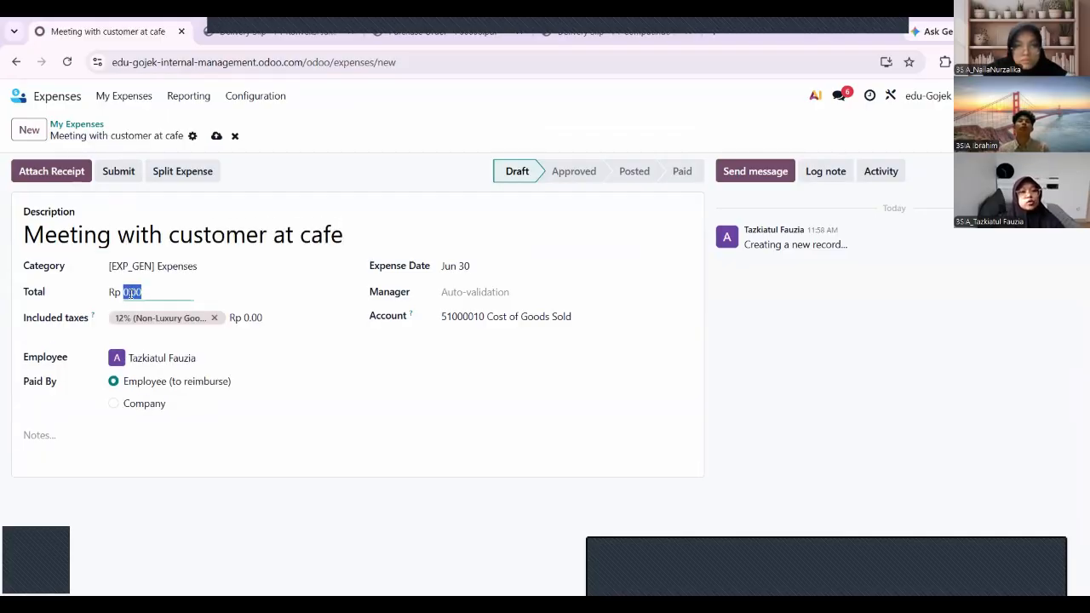
type("300000")
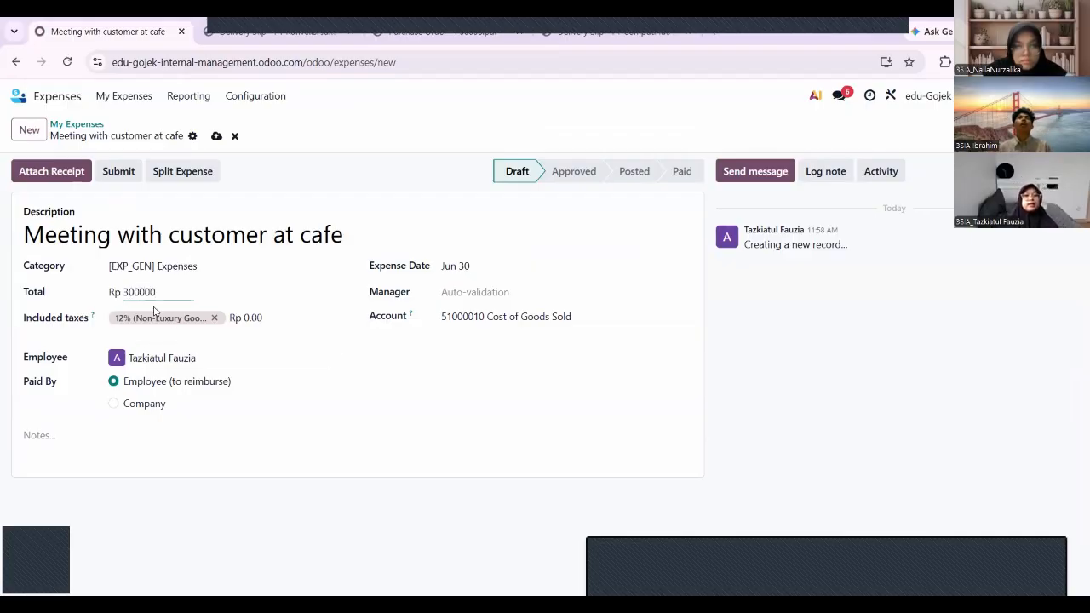
left_click(118, 173)
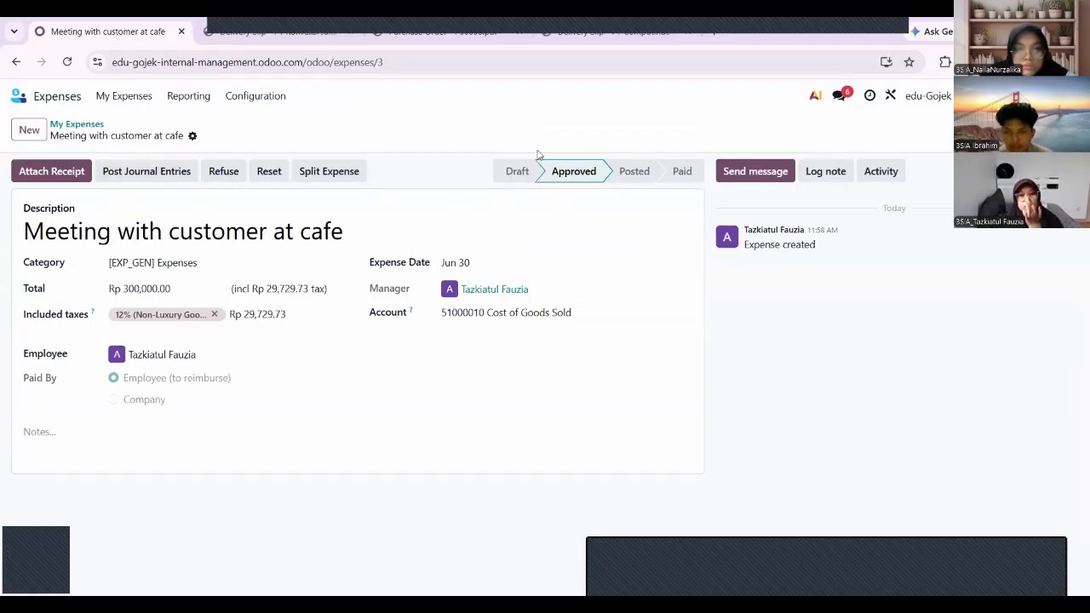
Post the expense's journal entries as bill BILL/2026/06/0006 for Rp 300,000.00, then return home.
left_click(153, 172)
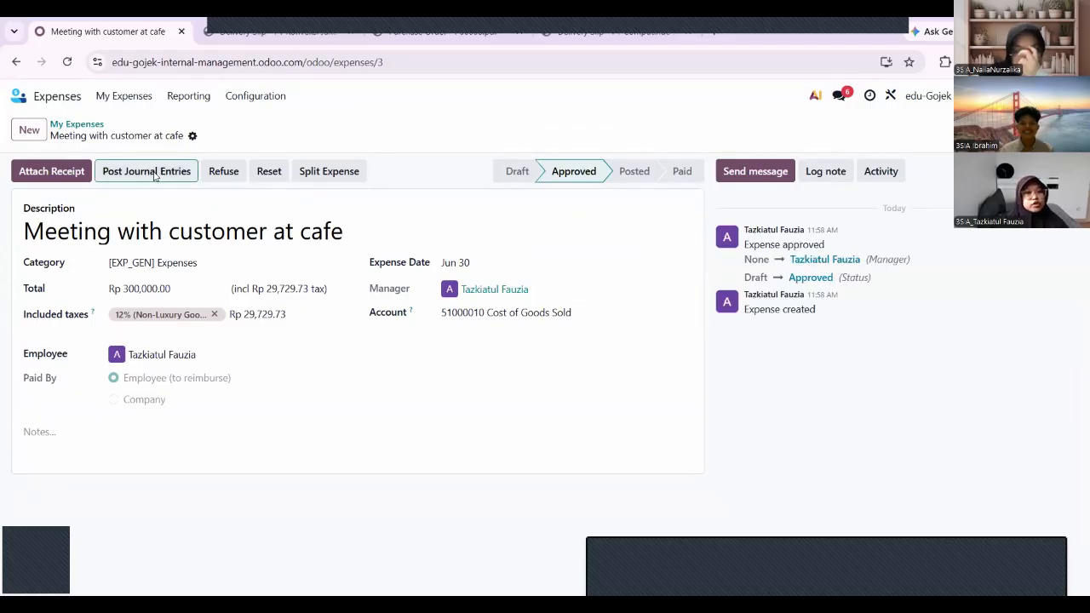
left_click(244, 406)
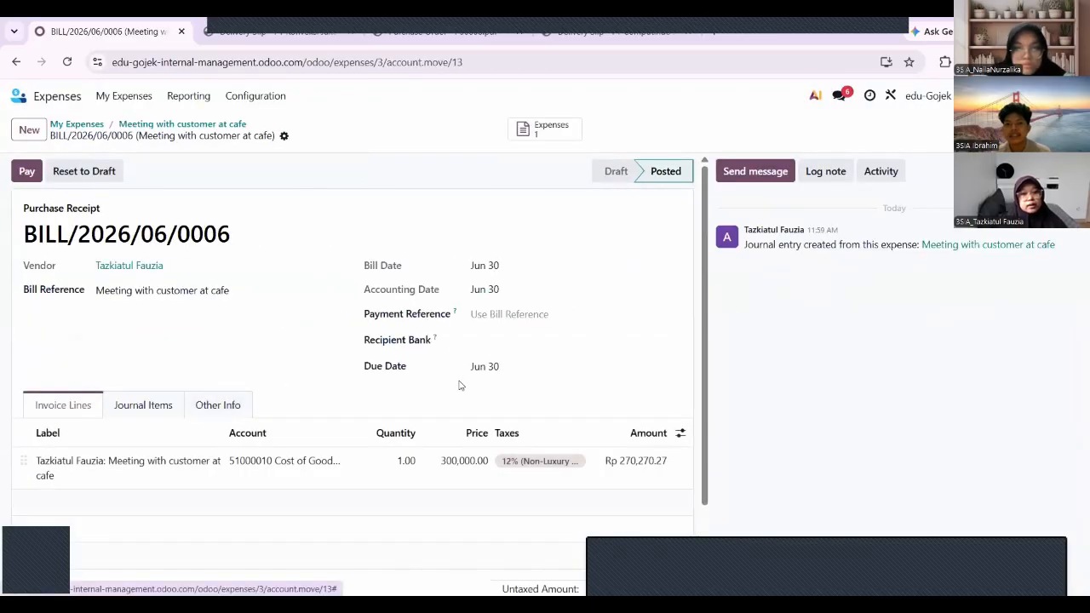
scroll(459, 383, "down", 2)
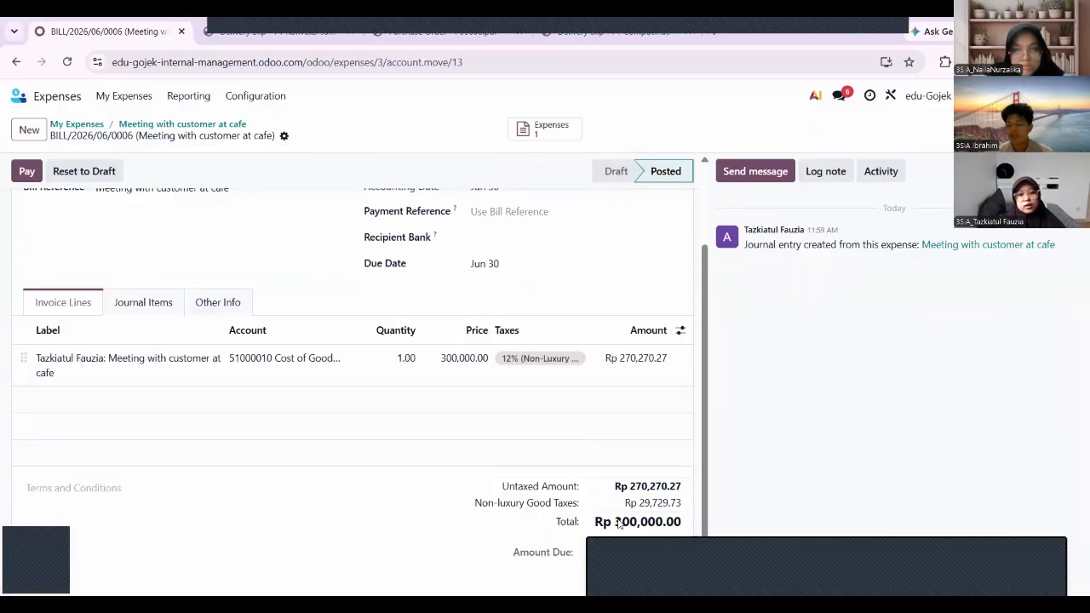
left_click_drag(616, 522, 699, 530)
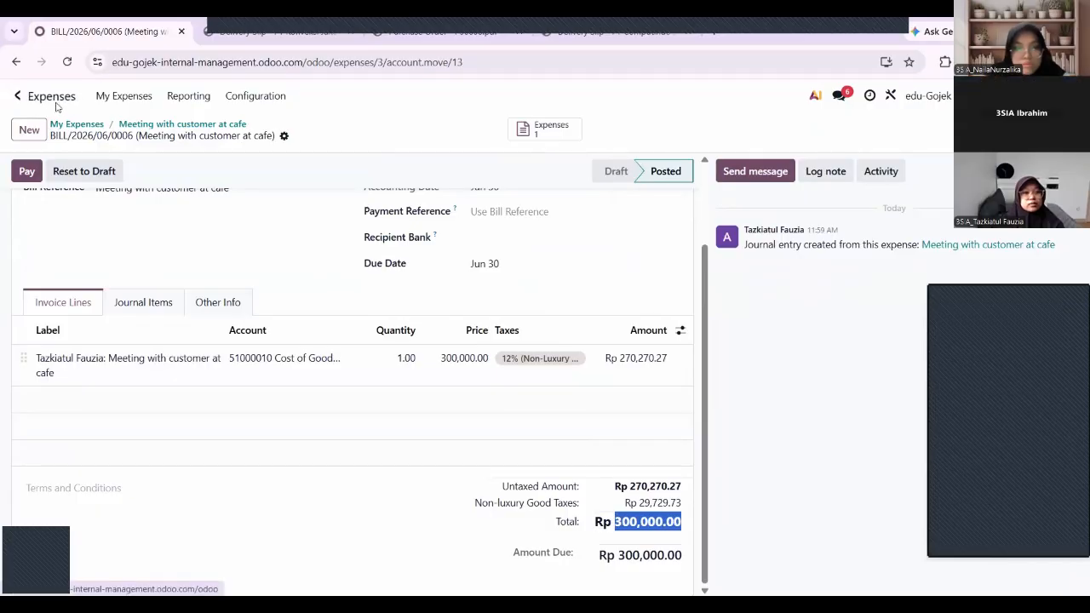
left_click(28, 96)
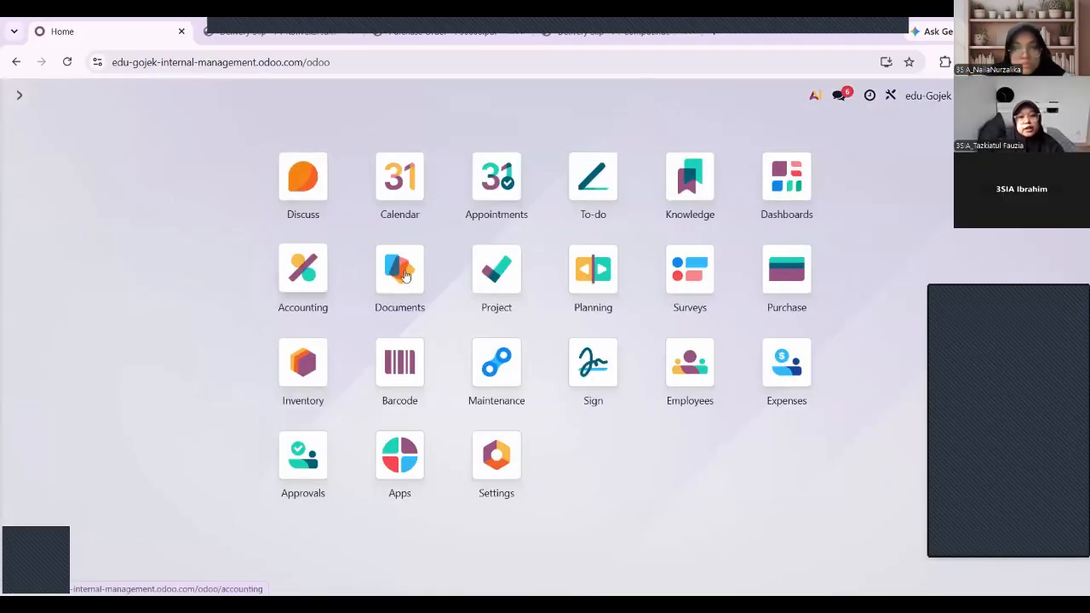
Add a Bank transaction 'meeting a cafe' for Rp 300,000.00 with the employee as partner.
left_click(308, 271)
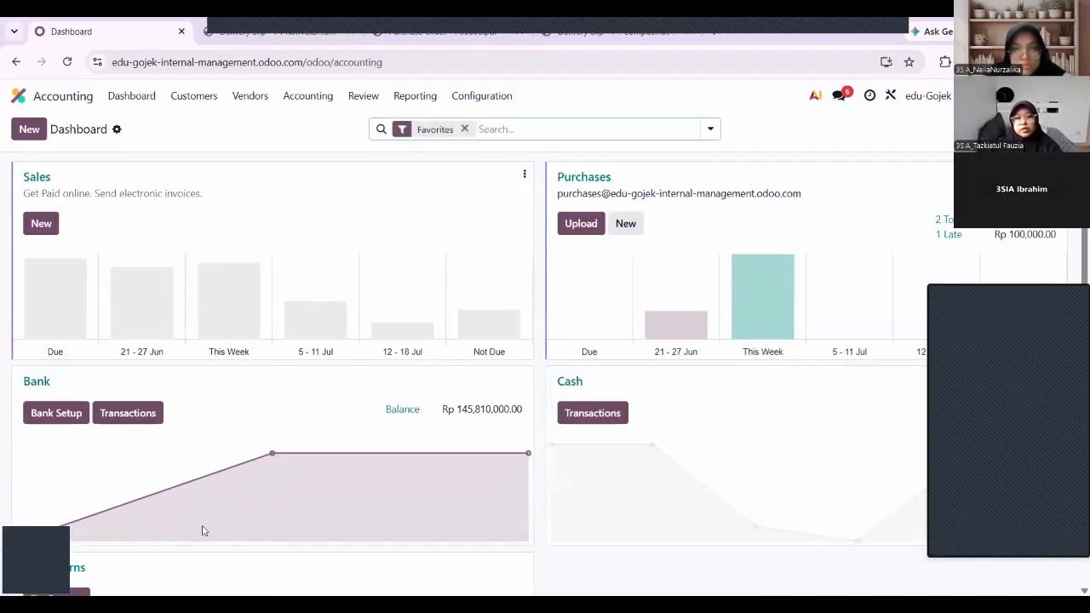
left_click(114, 414)
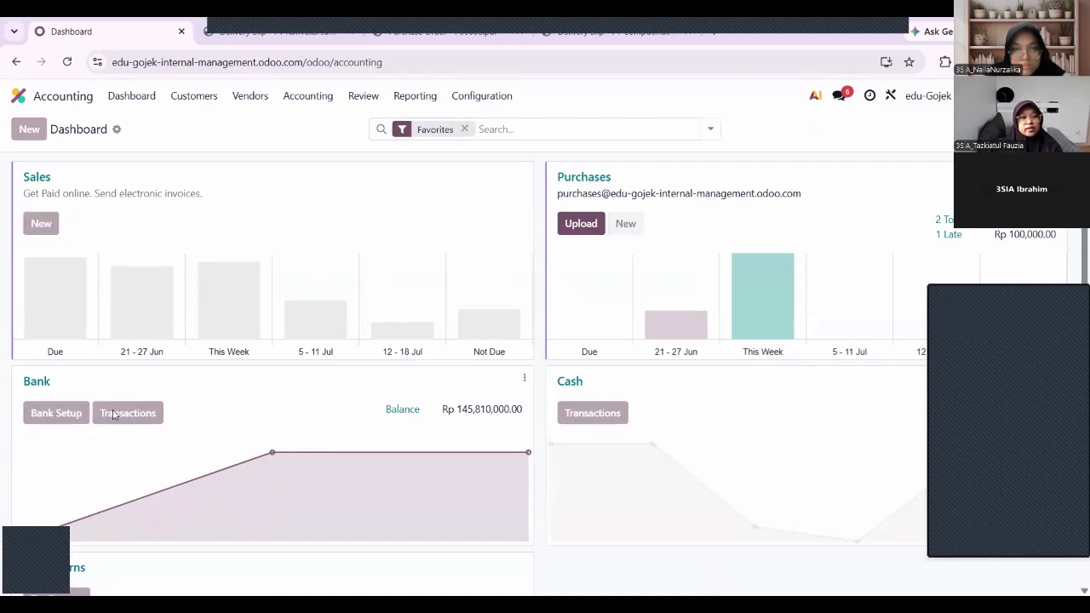
left_click(30, 129)
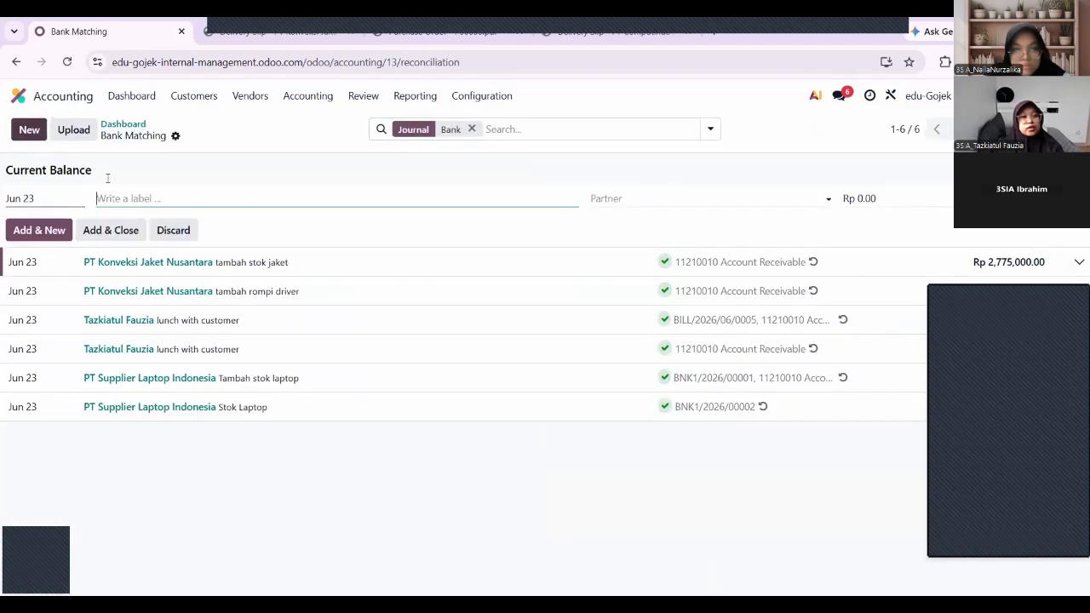
type("meeting a cafe")
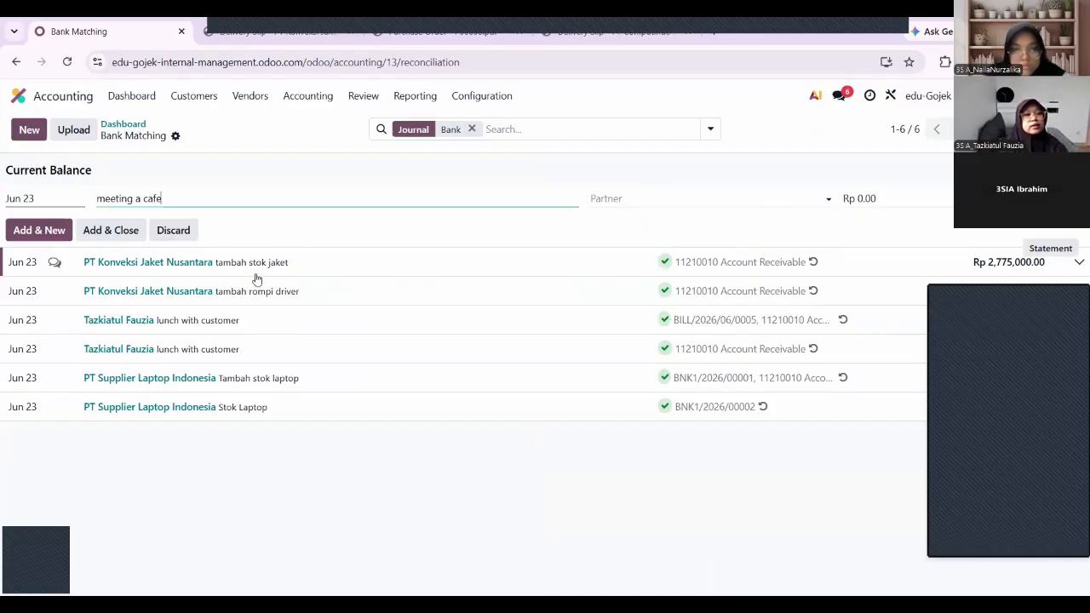
left_click(635, 200)
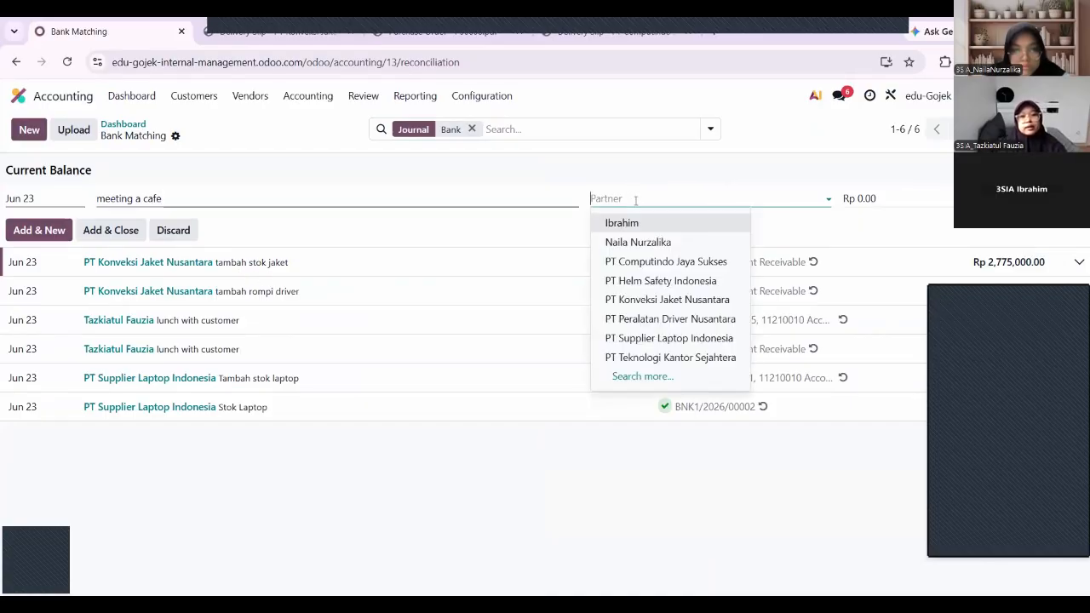
type("taz")
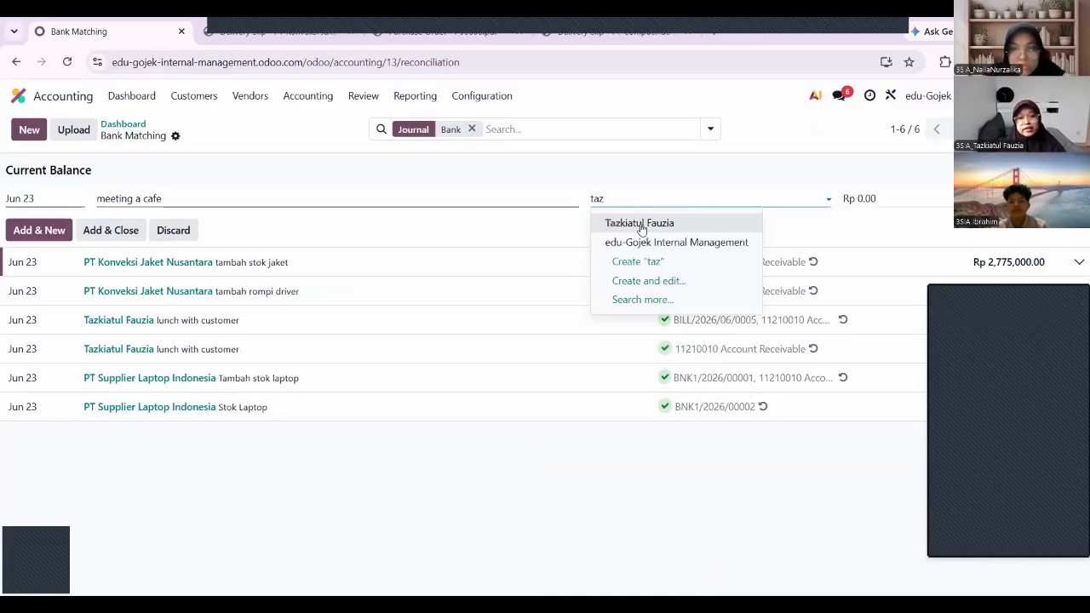
left_click(641, 224)
left_click(866, 198)
type("300000")
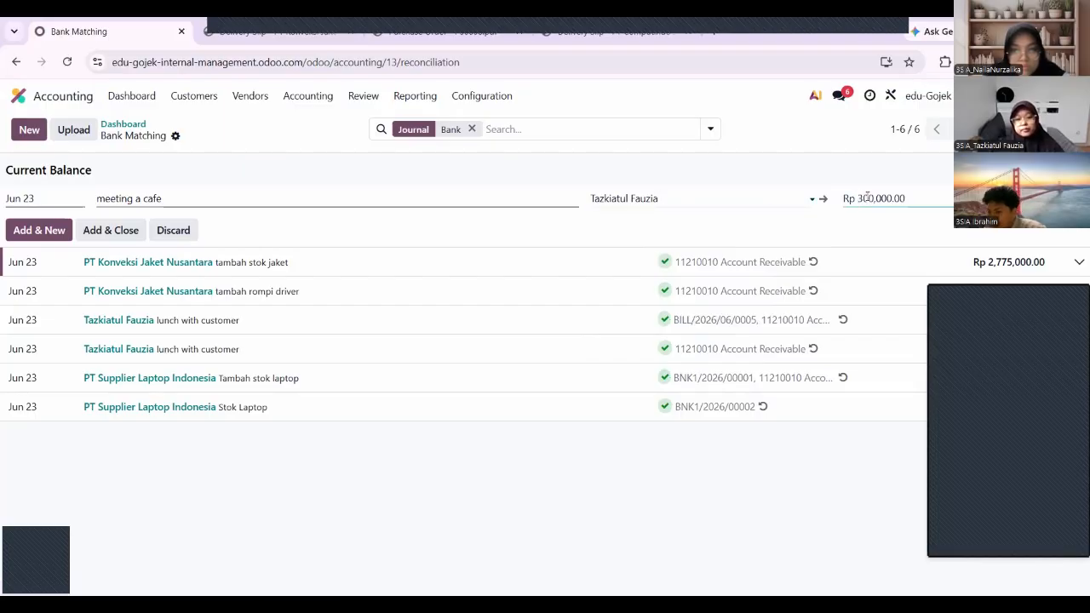
left_click(130, 231)
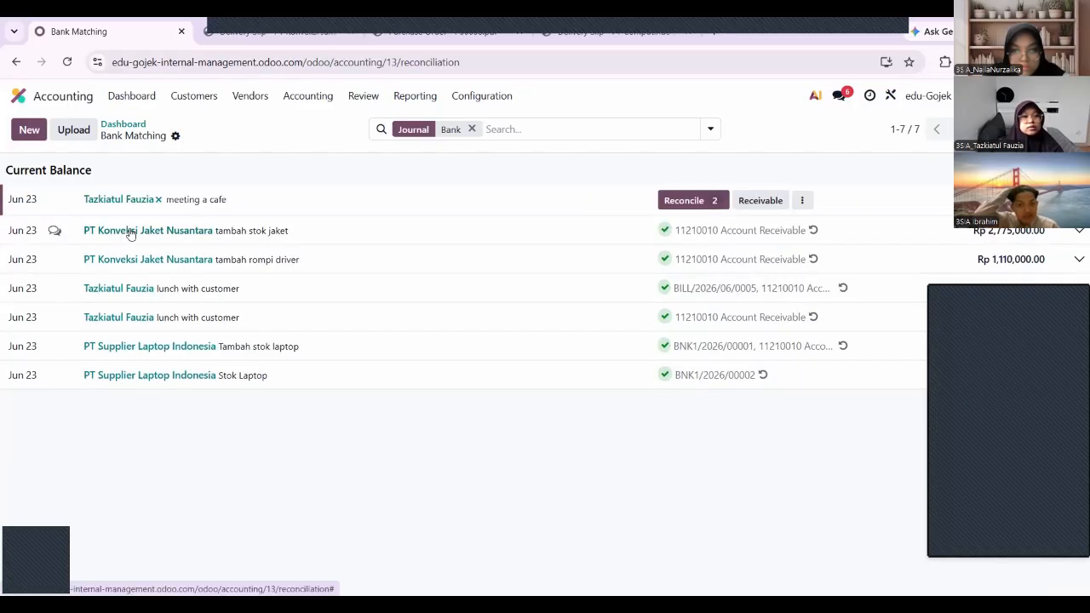
Reconcile the 'meeting a cafe' bank line with BILL/2026/06/0006, then open the Expenses app.
left_click(687, 201)
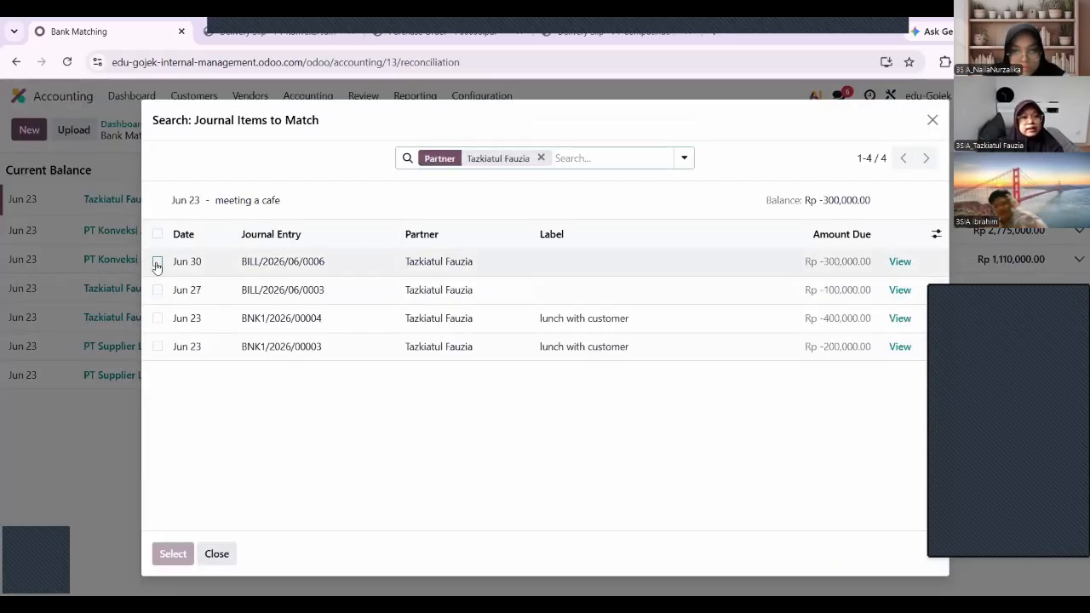
left_click(158, 262)
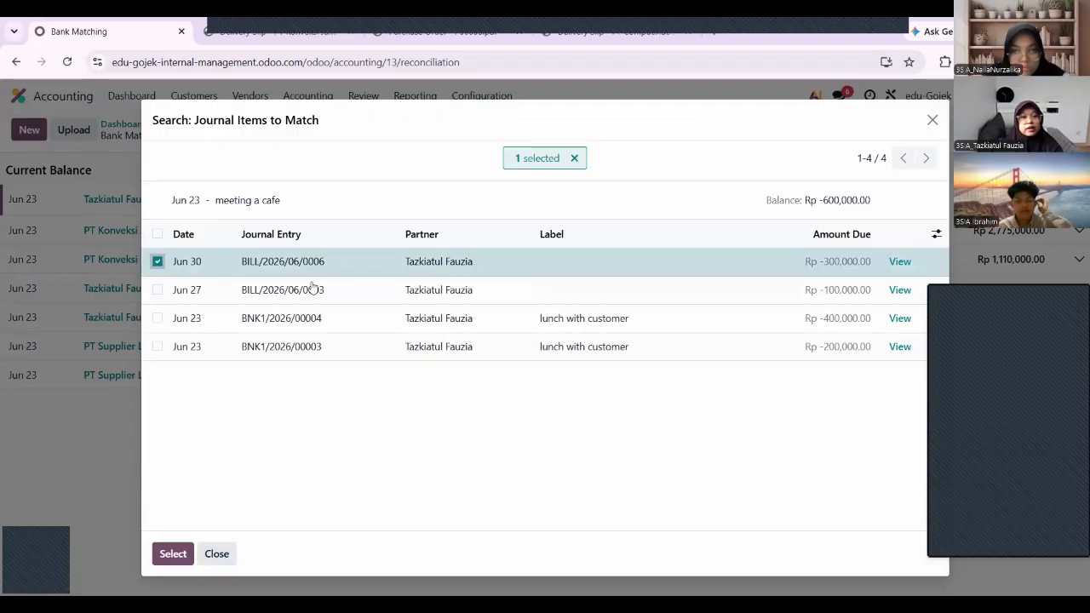
left_click(172, 555)
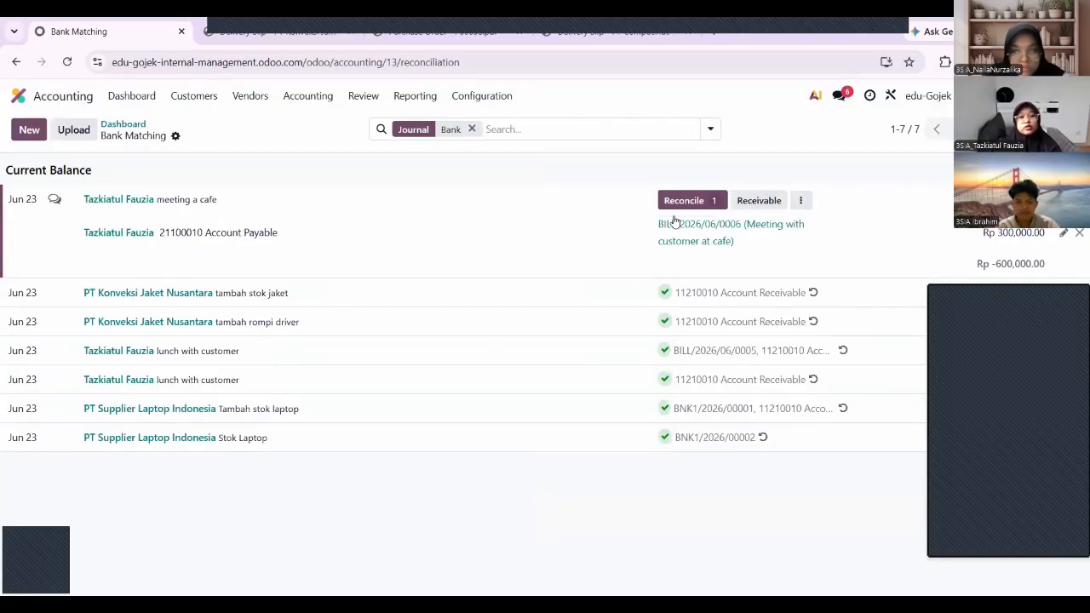
left_click(750, 201)
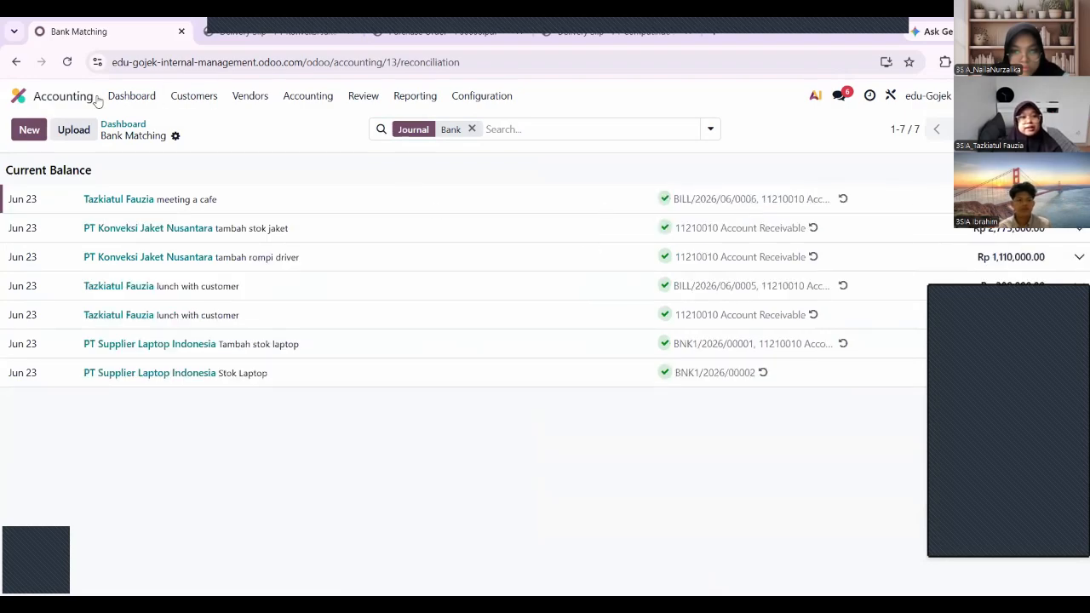
left_click(17, 95)
left_click(786, 365)
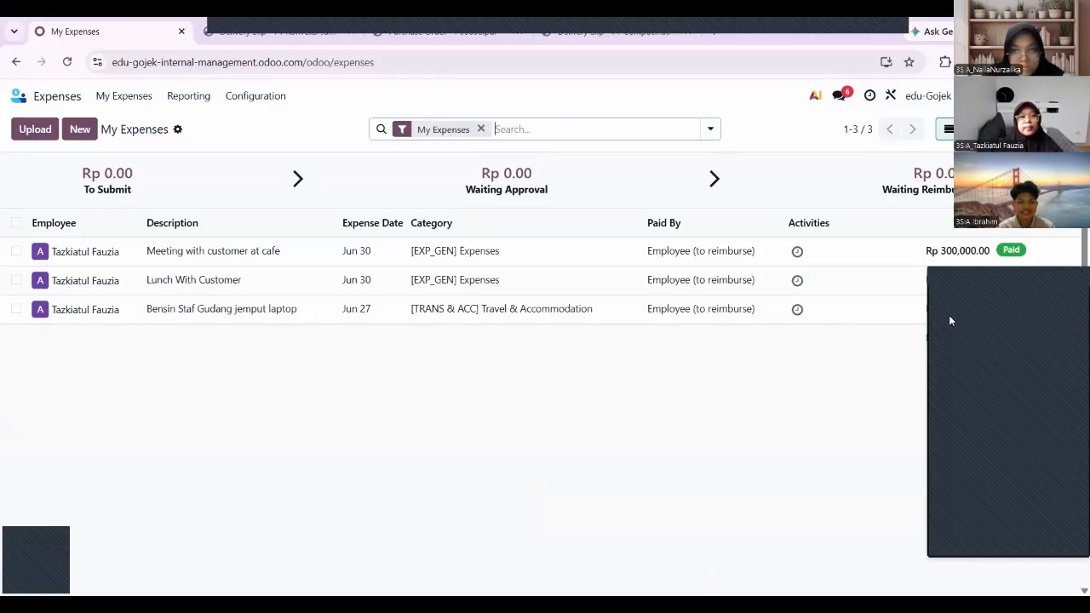
Open the Approvals app and show My Approvals > My Requests.
left_click(51, 101)
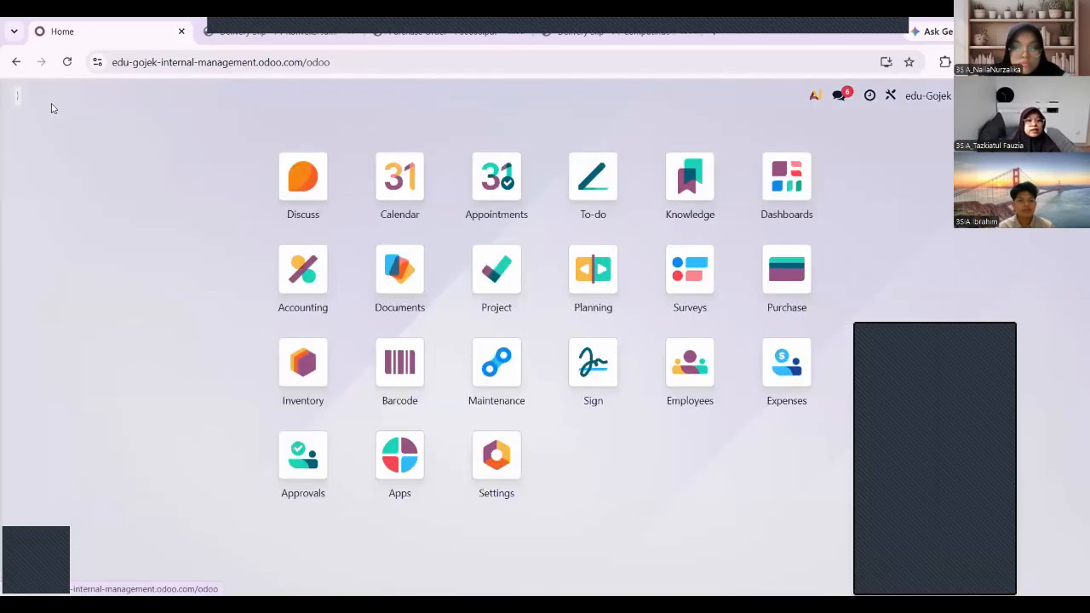
left_click(300, 444)
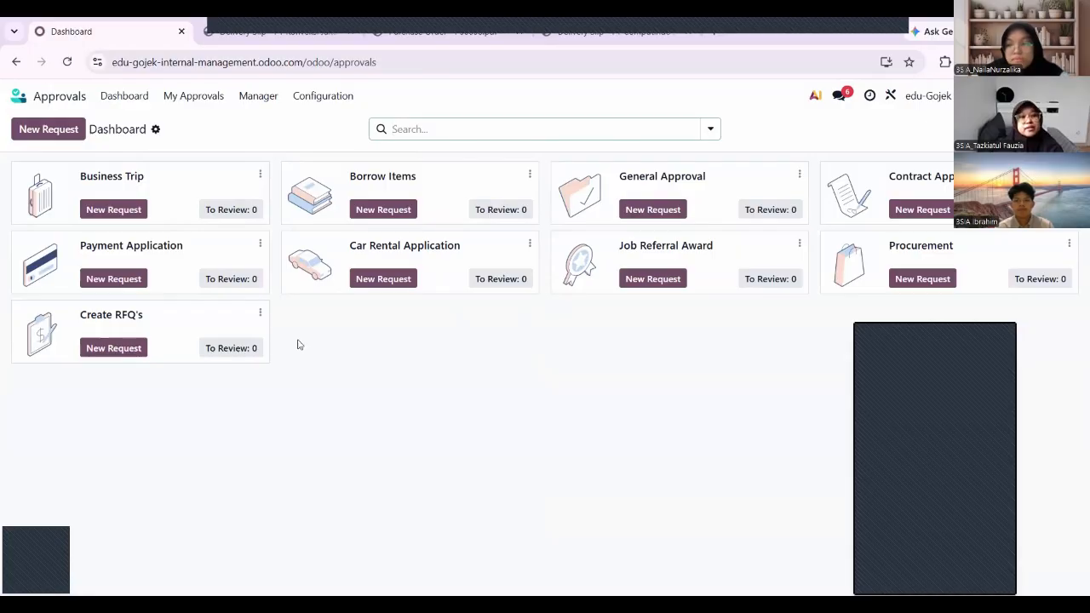
left_click(193, 99)
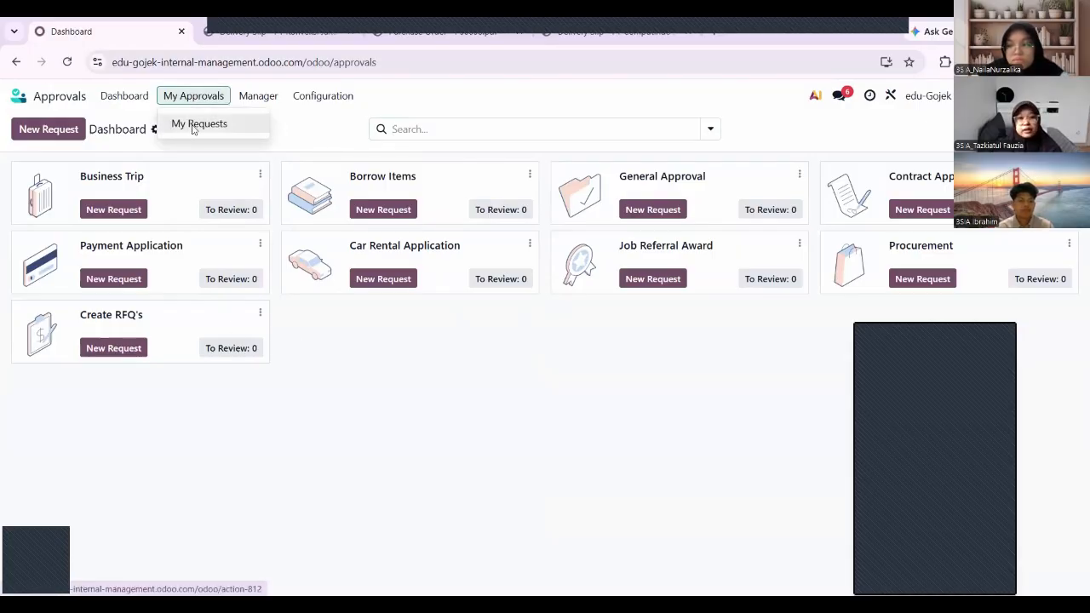
left_click(193, 126)
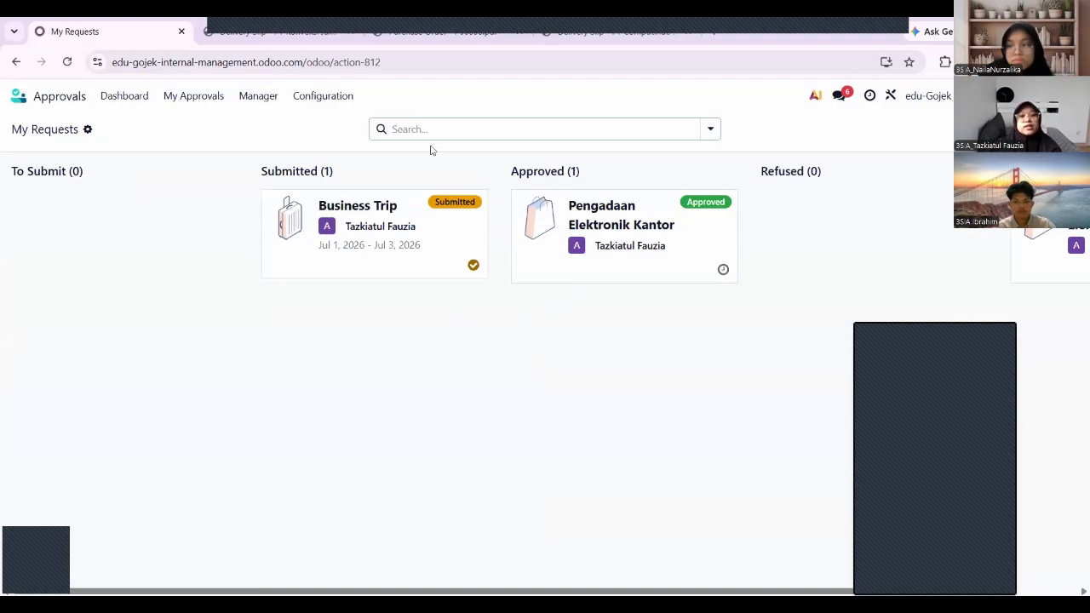
left_click(597, 238)
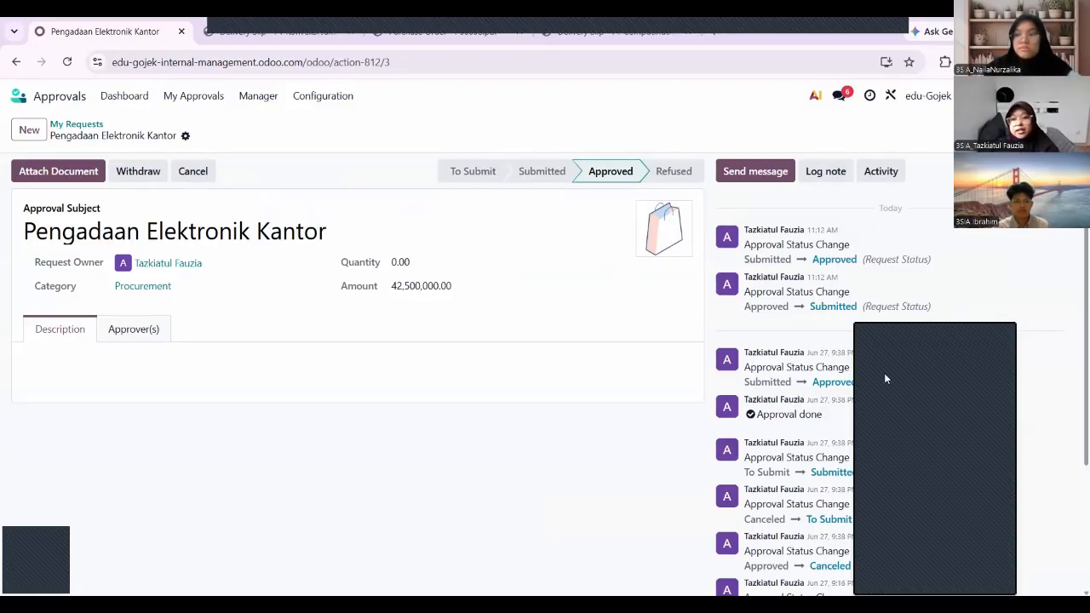
scroll(886, 379, "down", 3)
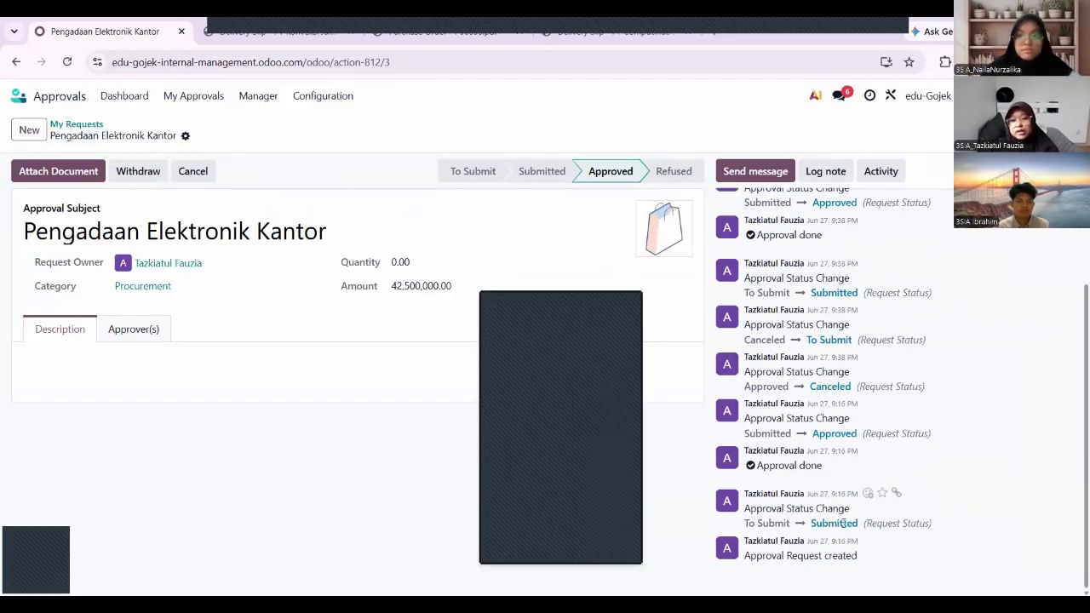
scroll(851, 451, "up", 2)
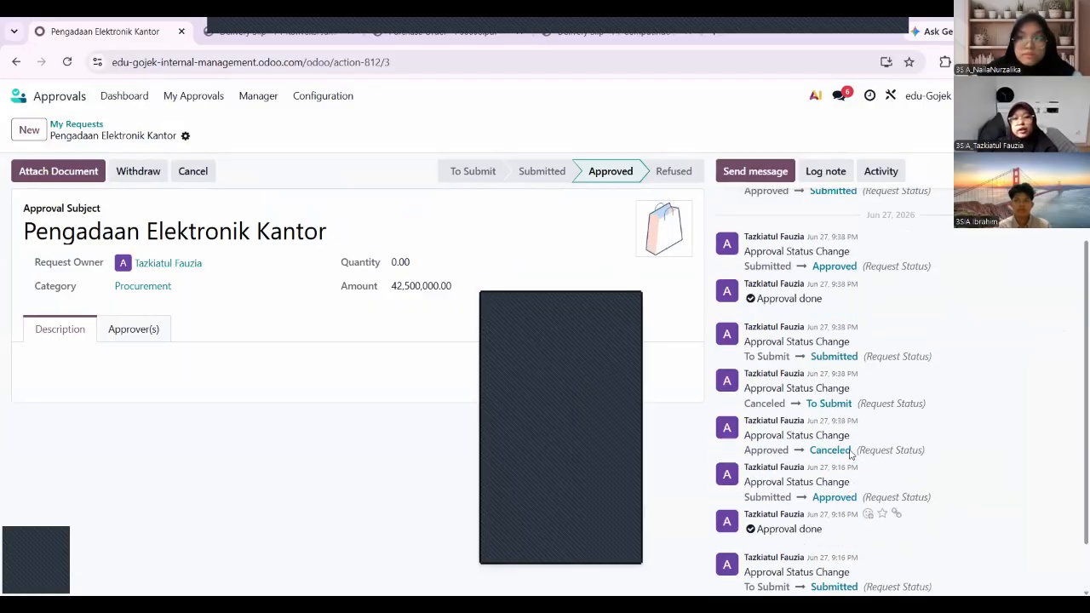
scroll(843, 422, "up", 1)
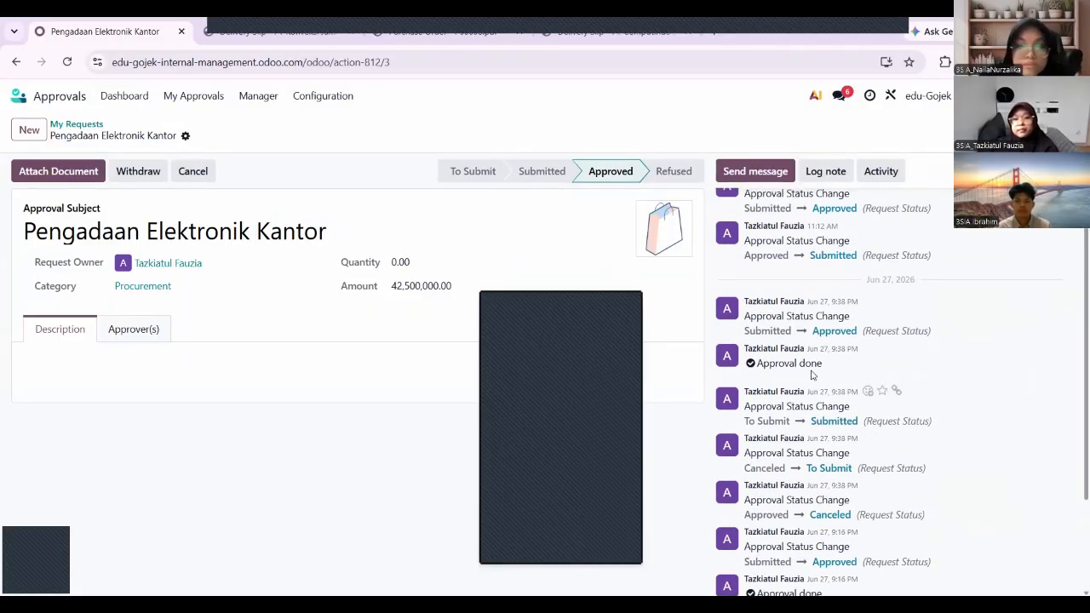
scroll(813, 375, "up", 1)
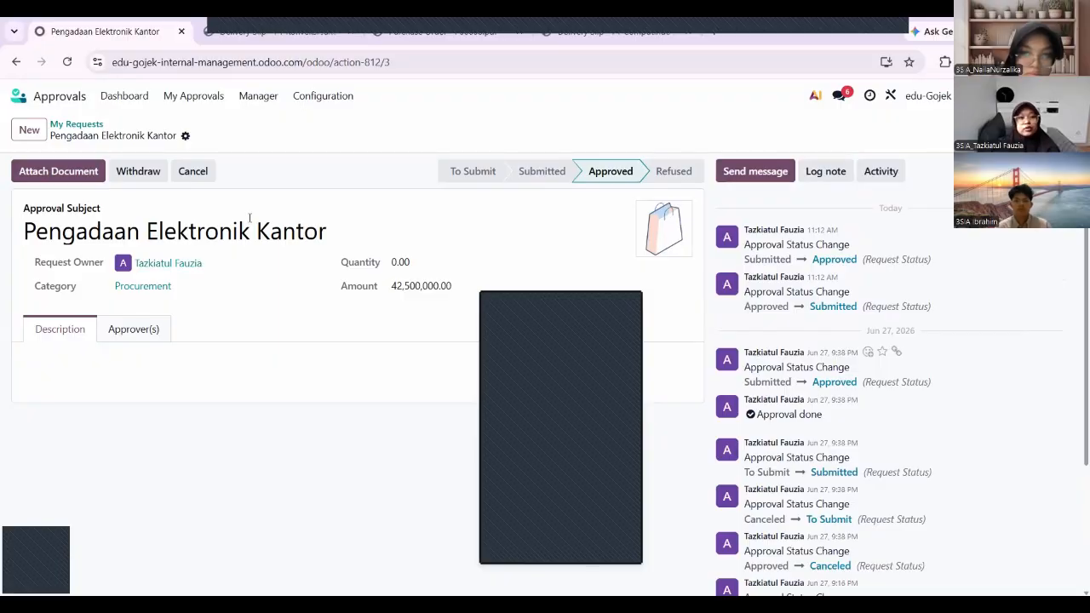
left_click(14, 63)
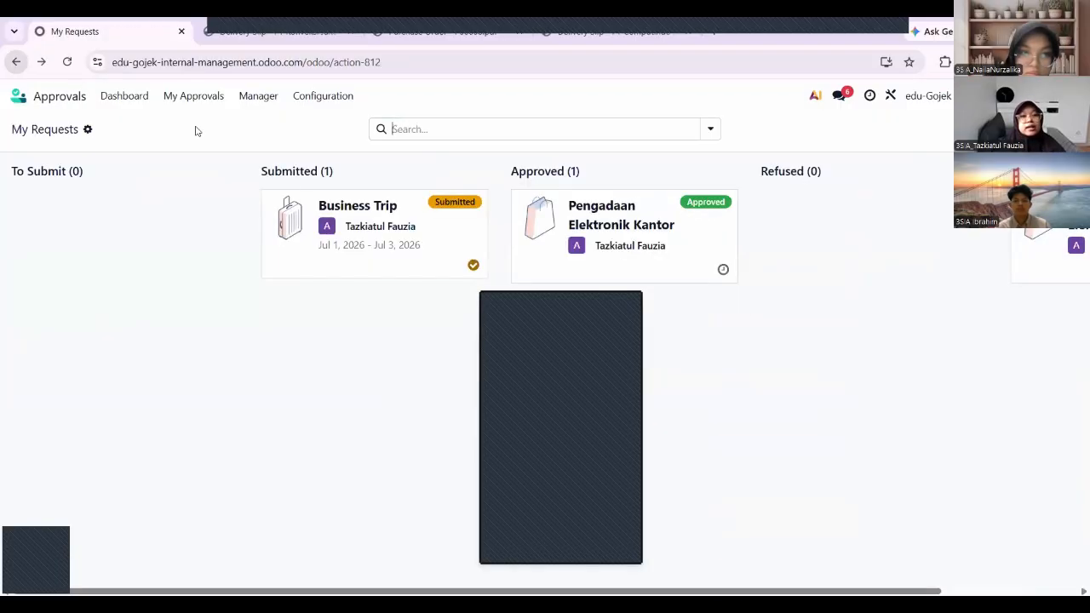
Review the submitted Business Trip request, then go back to the Odoo home screen.
left_click(387, 227)
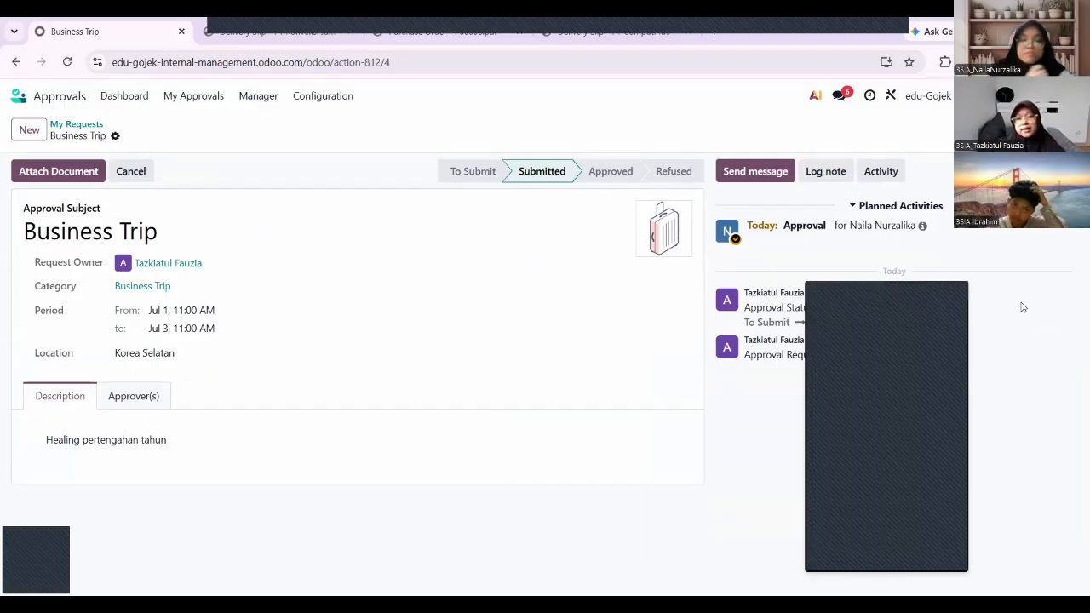
left_click(55, 90)
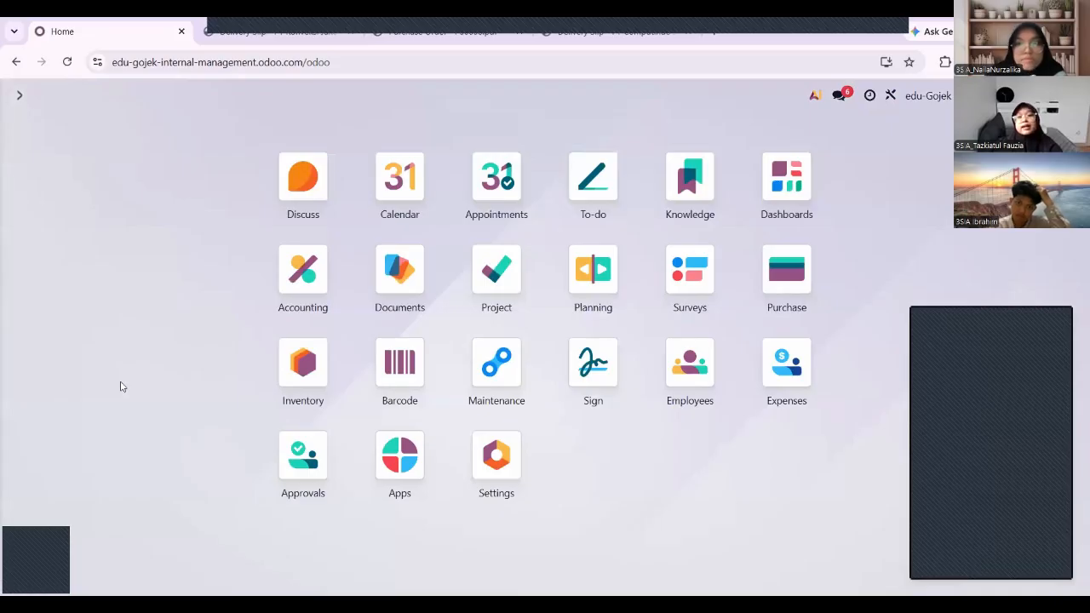